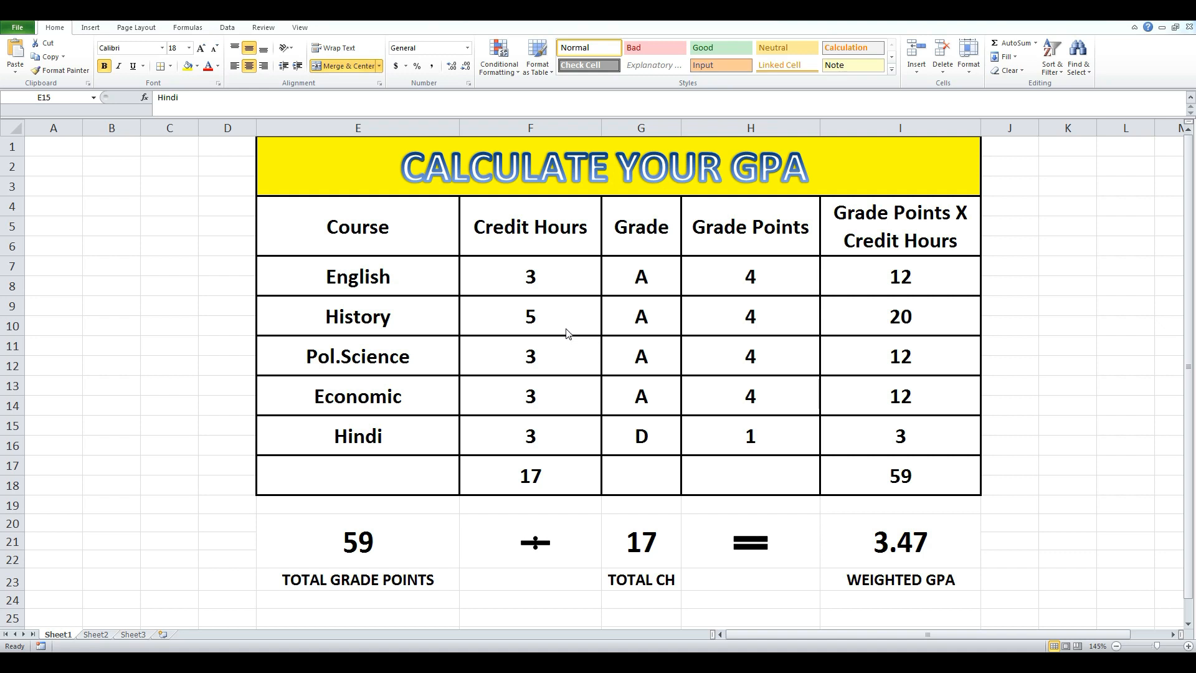
Step: Switch to Sheet2 and insert a WordArt object in the pale blue style with a darker blue outline
click(91, 634)
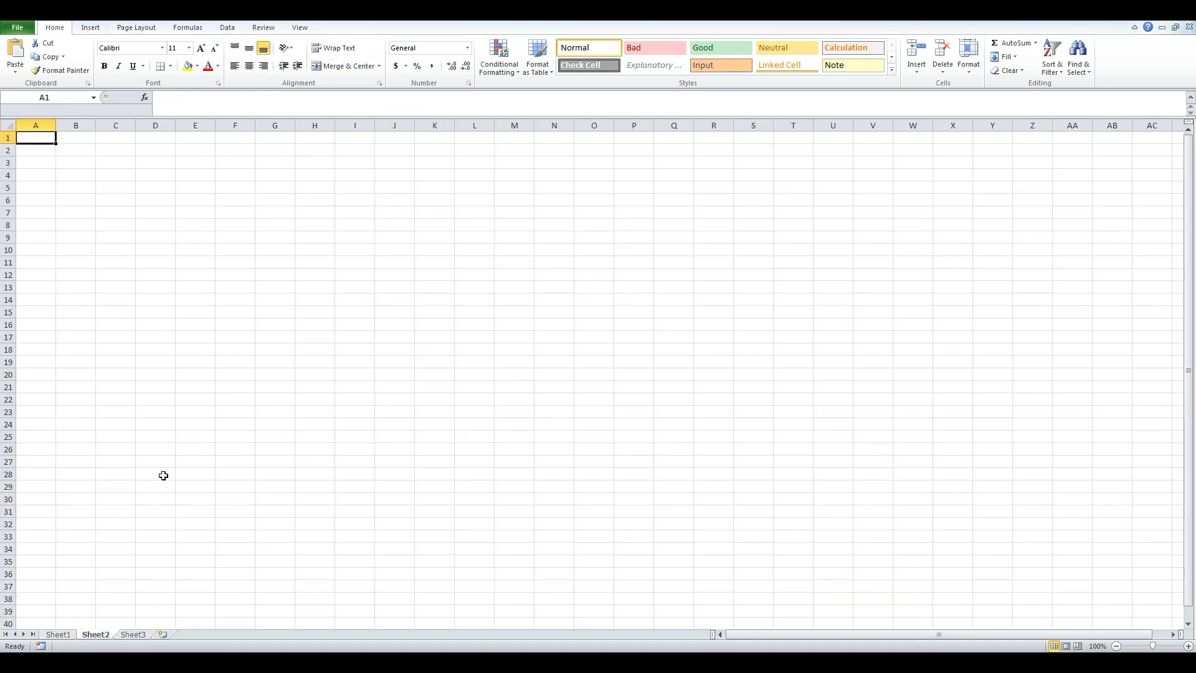
scroll(192, 432, up, 4)
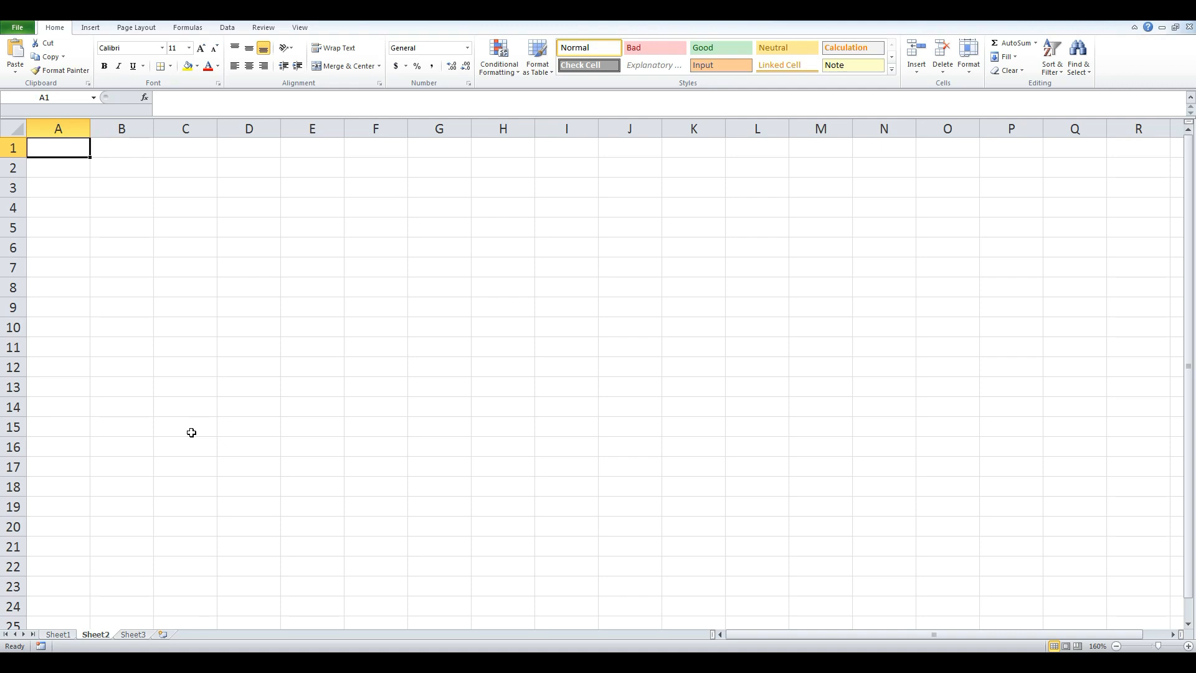
click(312, 147)
click(90, 28)
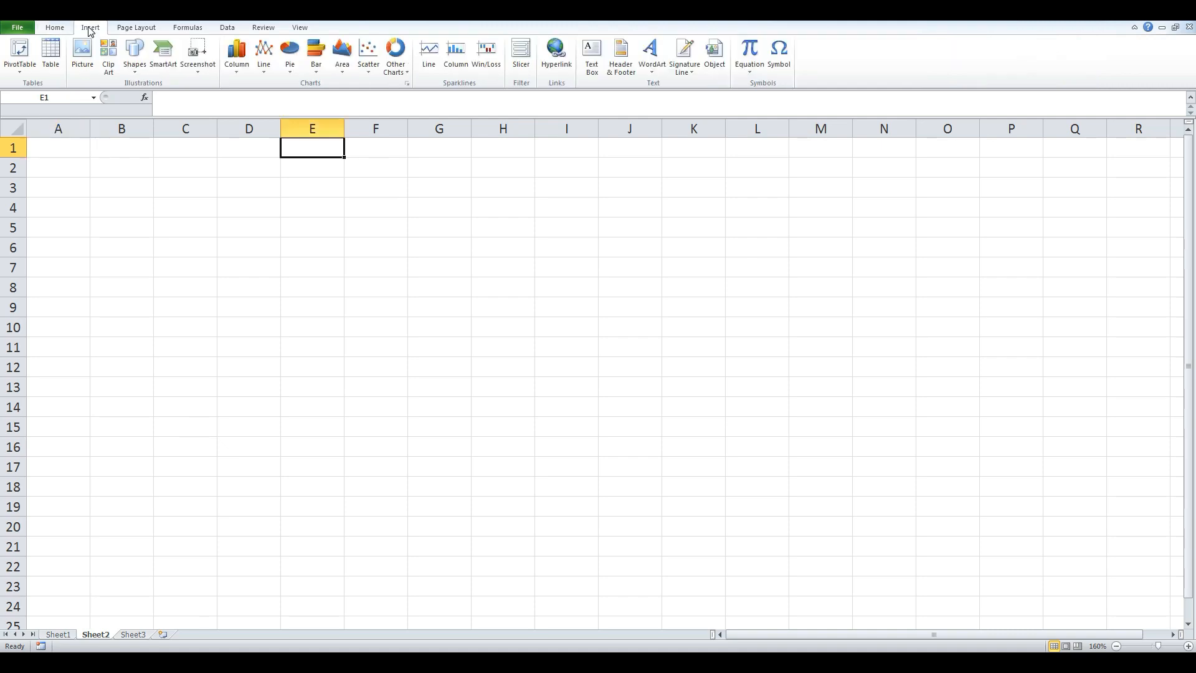
click(652, 70)
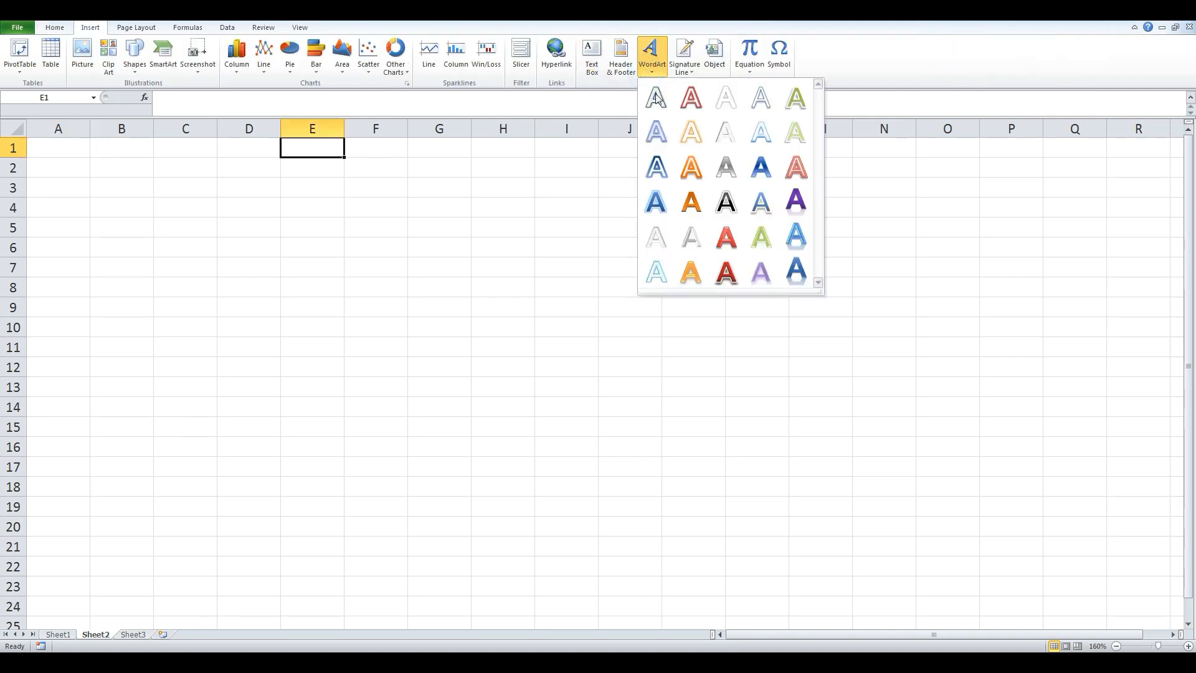
click(657, 134)
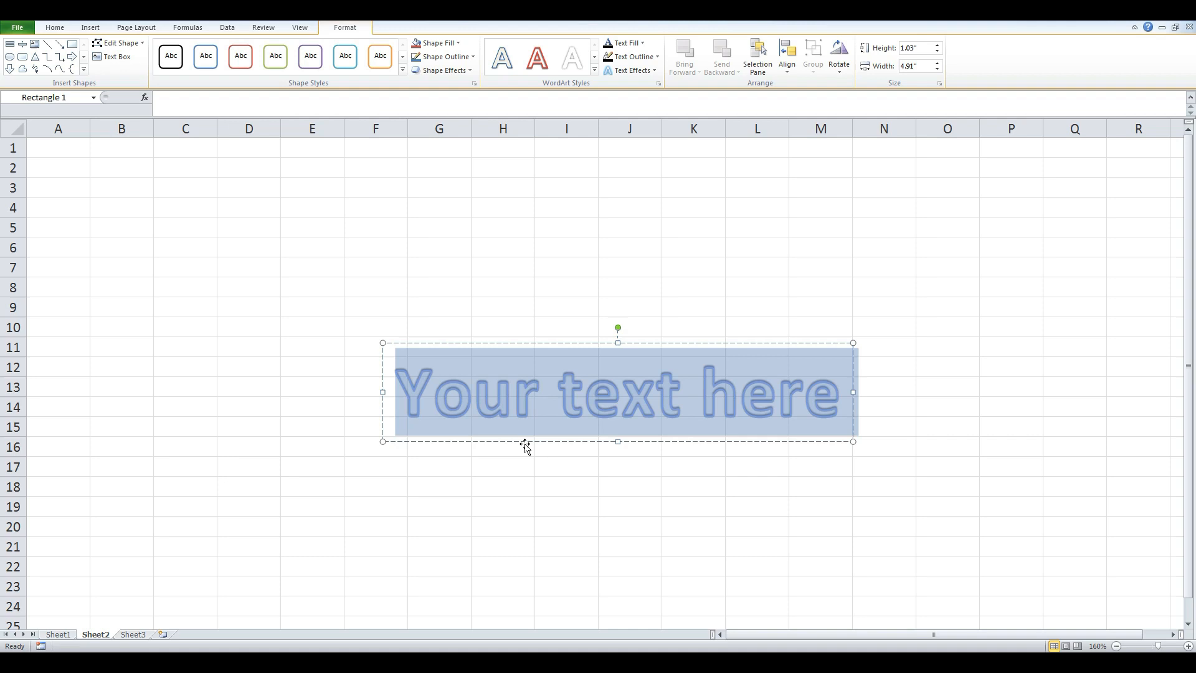
Step: Replace the WordArt placeholder text with "Calculate Your GPA"
text(Cal)
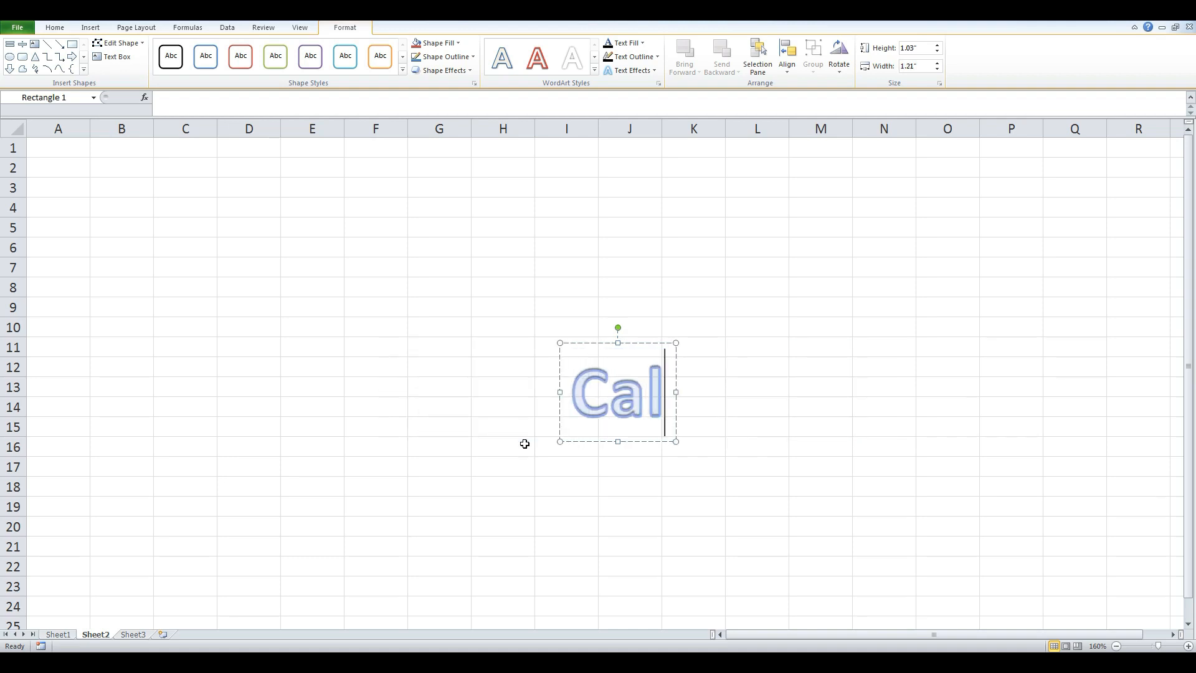
text(culate Your)
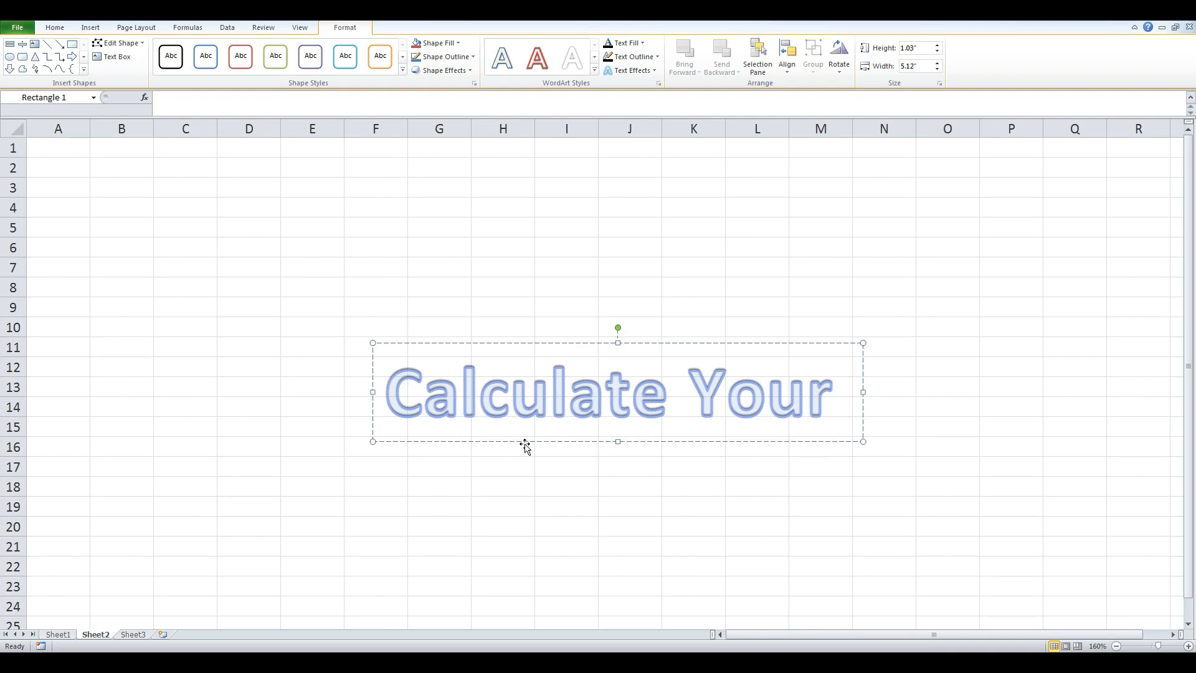
text( G)
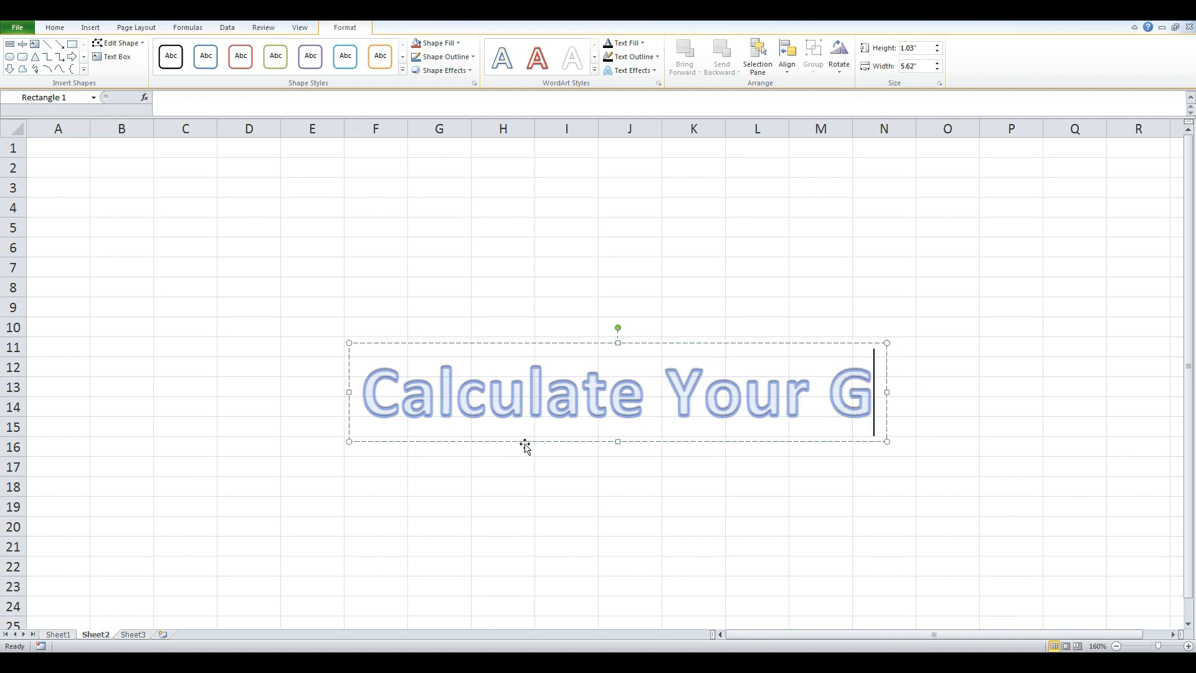
text(p)
key(BackSpace)
text(PA)
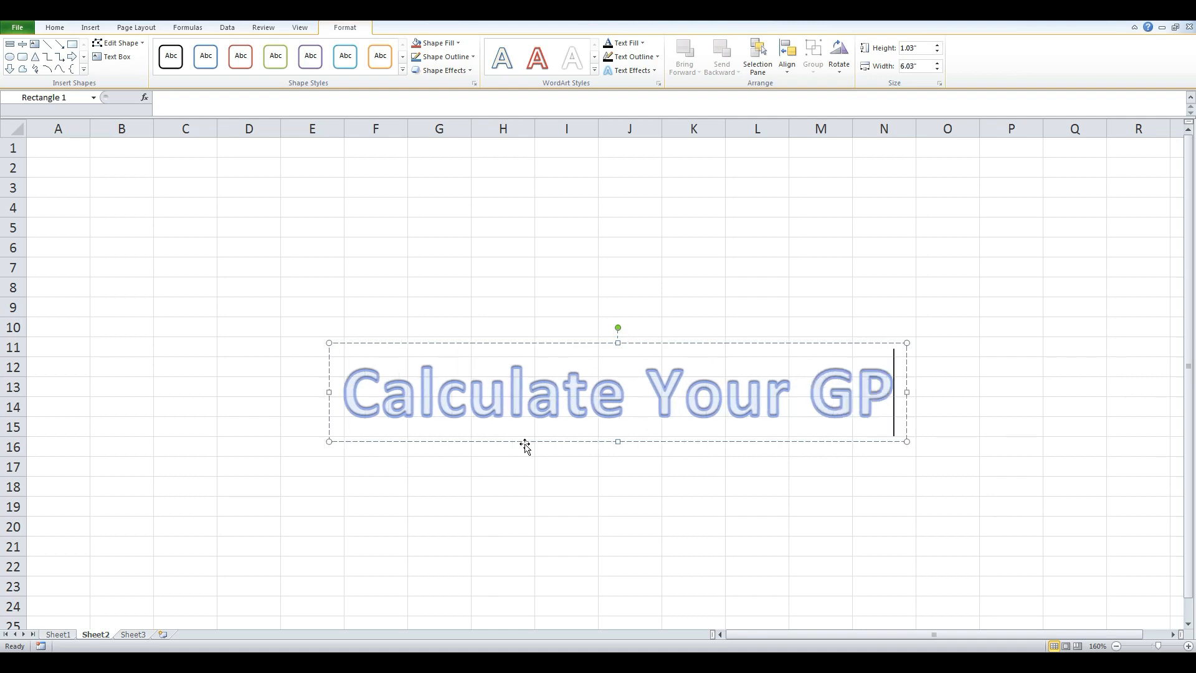
Step: Move the WordArt title to the head of the sheet, over cells E1:N4
click(667, 343)
drag(669, 284, 655, 141)
key(Escape)
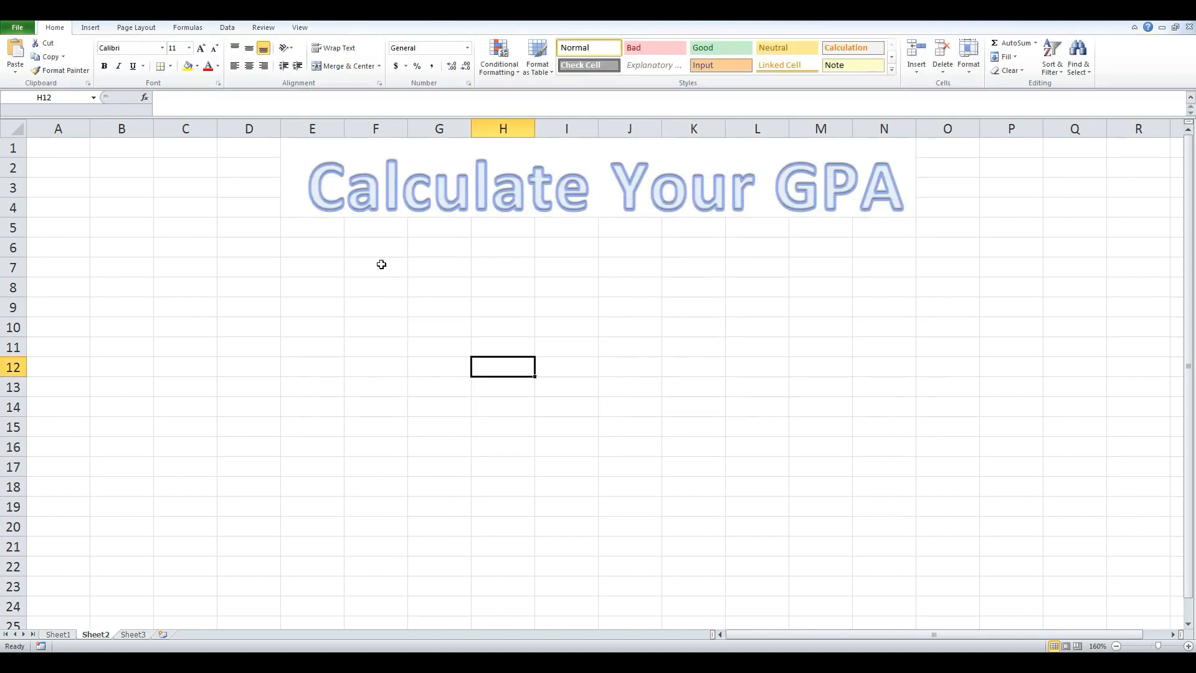
Step: Merge and center cells E5:F6 below the title into a single heading cell
drag(326, 230, 357, 229)
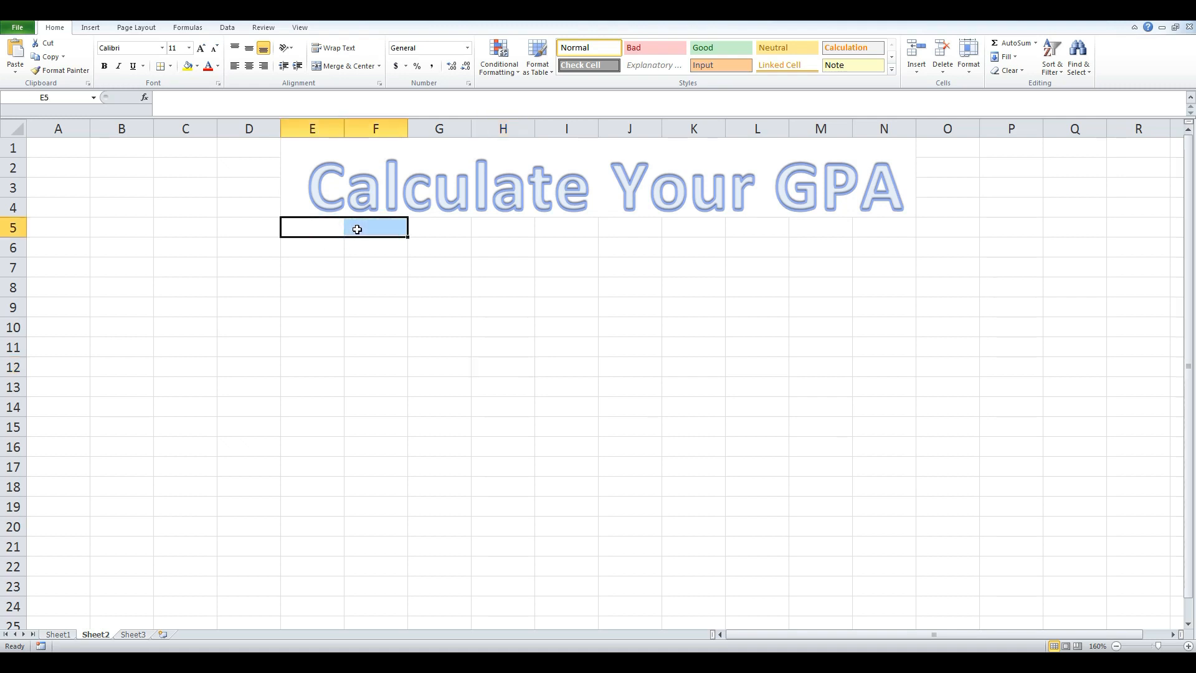
click(347, 65)
drag(338, 234, 317, 244)
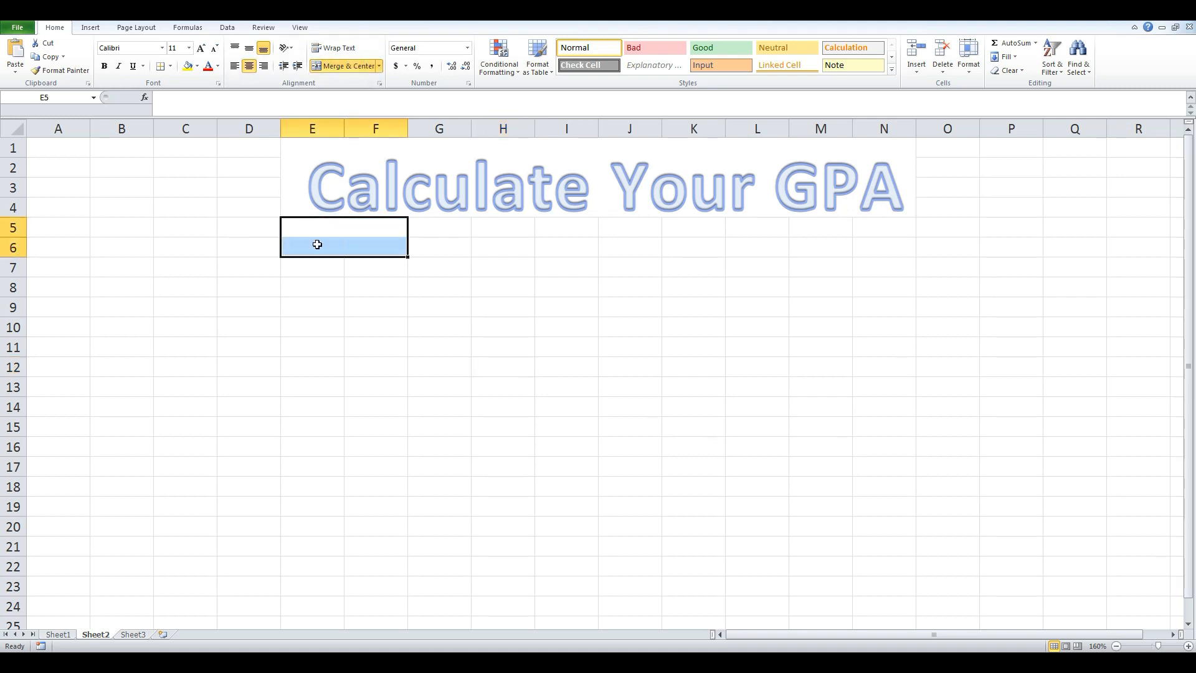
click(331, 66)
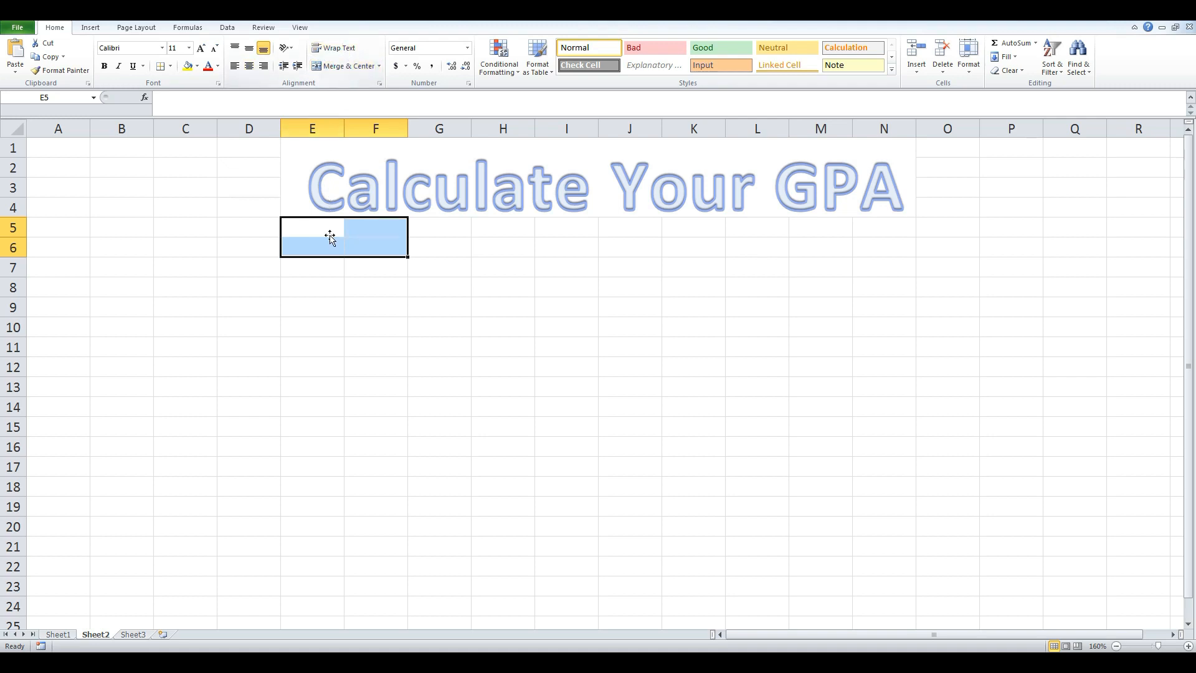
click(334, 67)
click(332, 231)
click(361, 261)
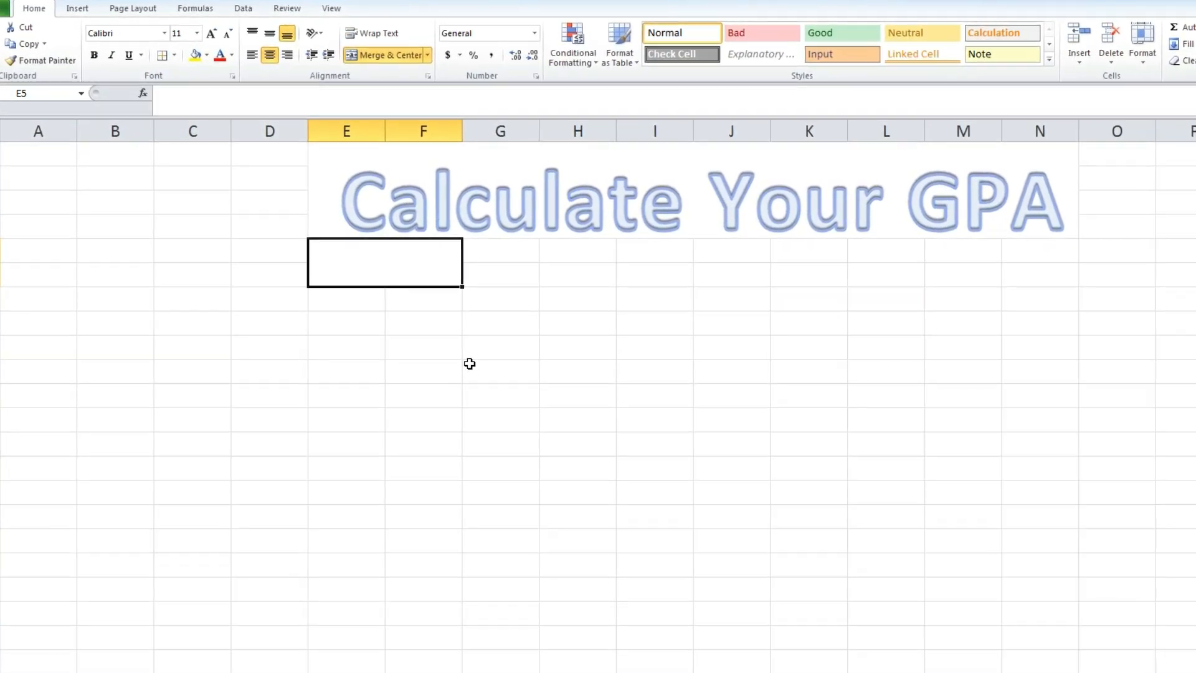
Step: Enter the heading COURSE in the merged cell E5:F6
text(cOU)
key(BackSpace)
key(BackSpace)
key(BackSpace)
text(COURSE)
key(Tab)
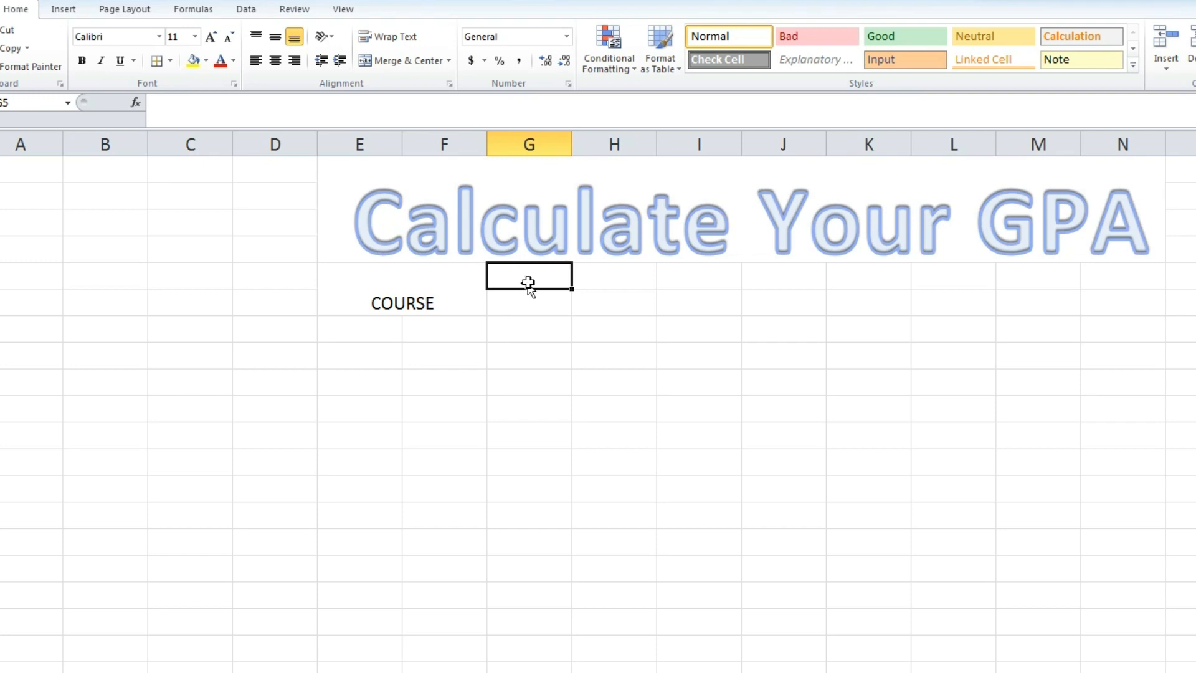
Step: Merge and center cells G5:H6 and enter the heading CREDIT HOURS in them
drag(534, 281, 582, 296)
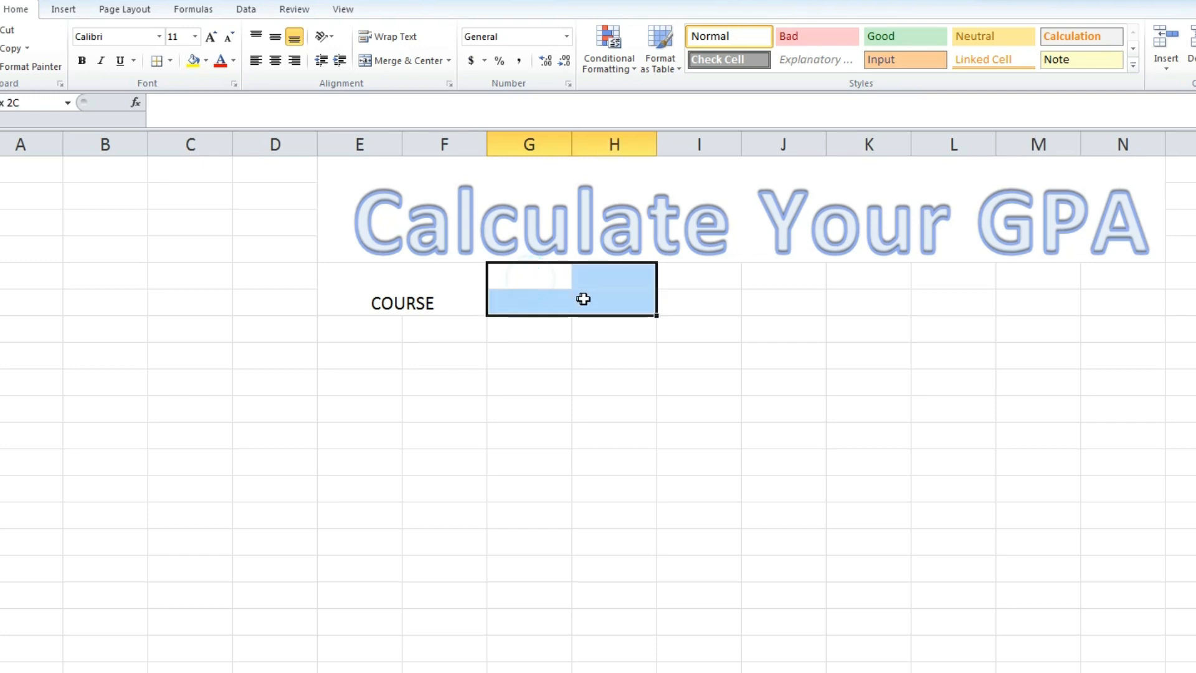
click(425, 60)
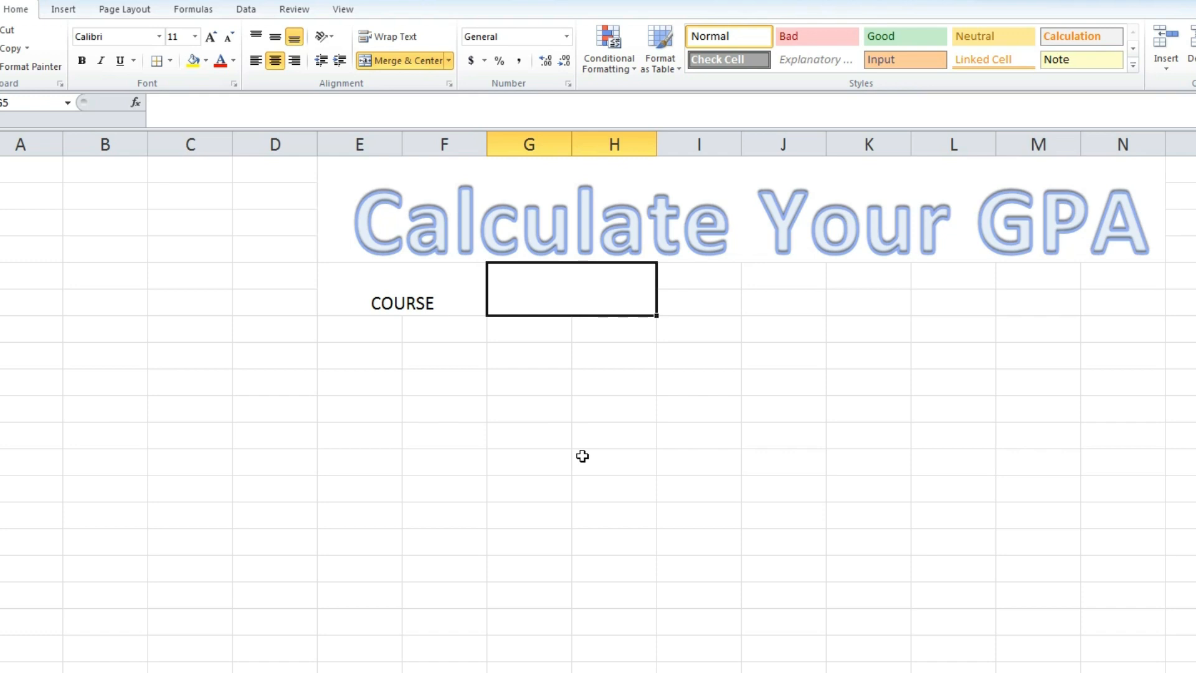
text(CREDI)
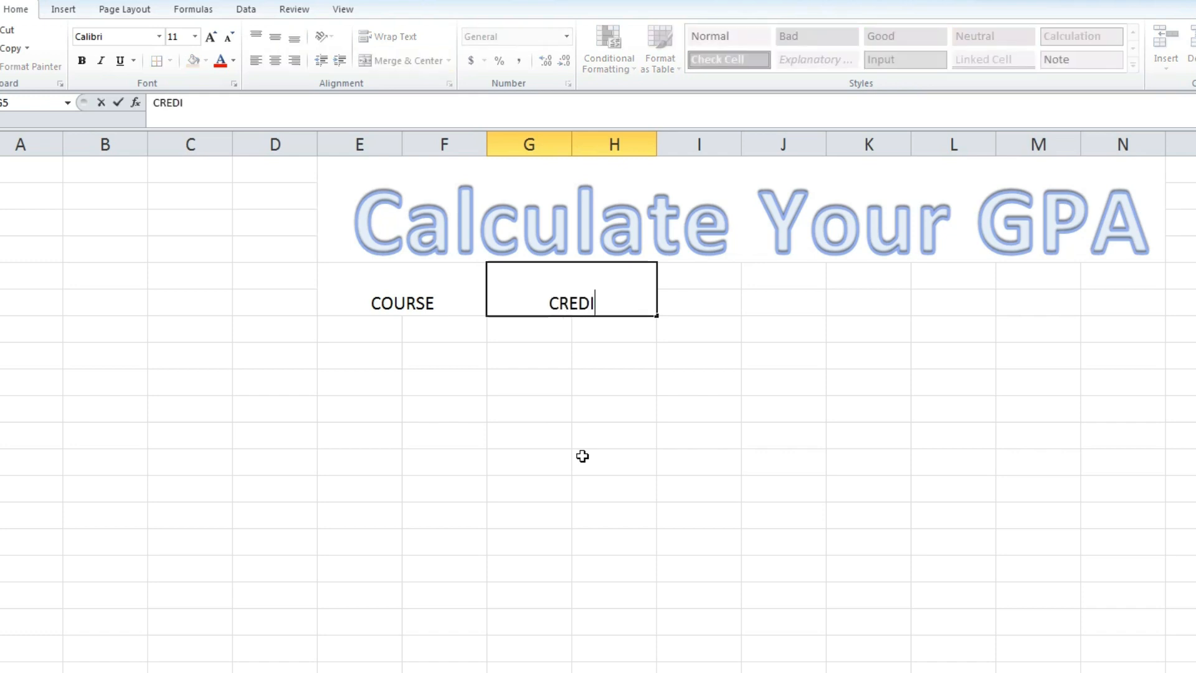
text(T HOURS)
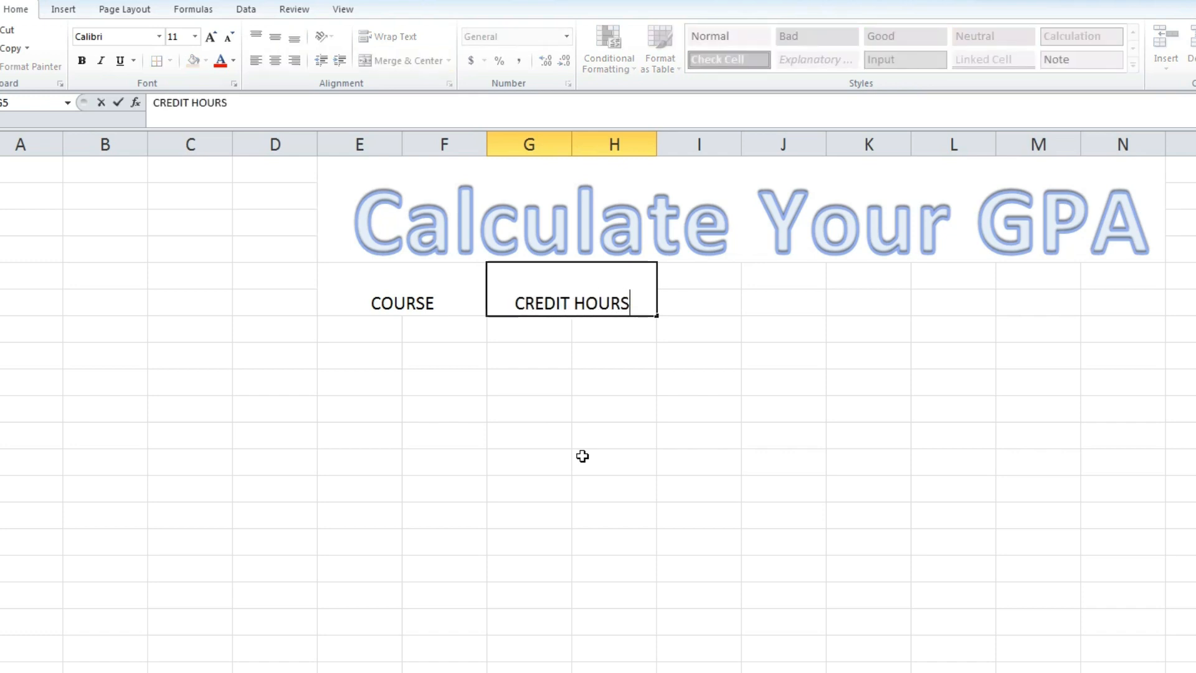
Step: Merge and center cells I5:J6 and enter the heading GRADE in them
mouse_move(696, 284)
mouse_down()
mouse_move(748, 301)
mouse_move(687, 264)
mouse_up()
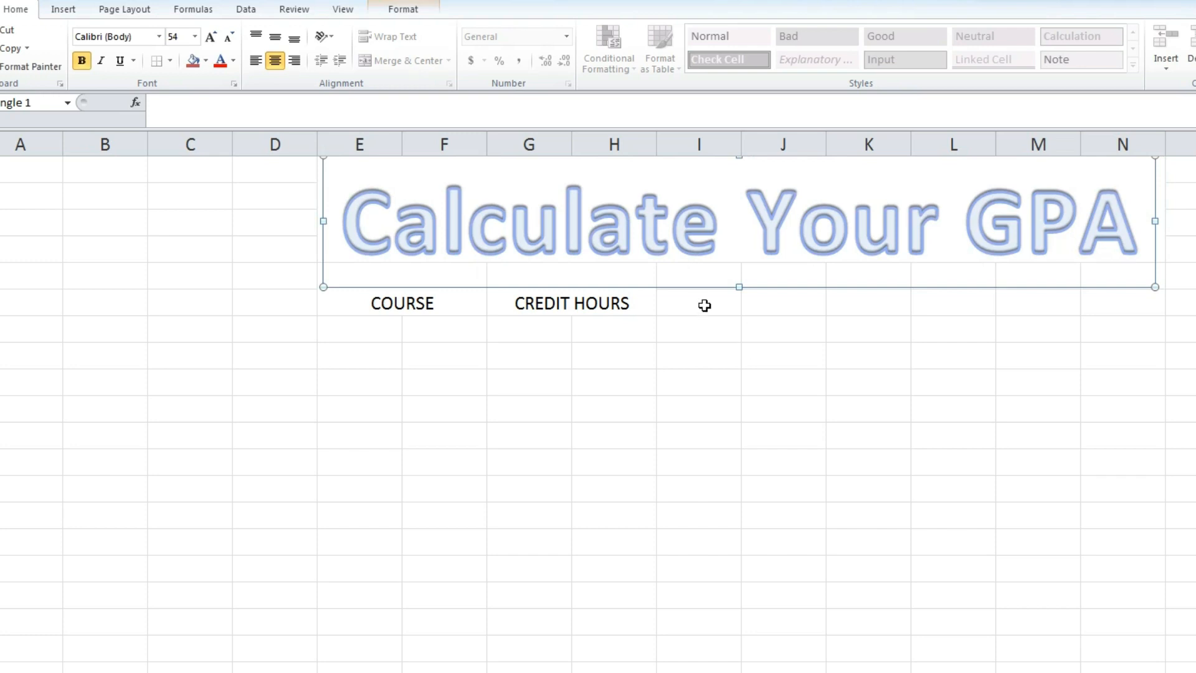
click(694, 327)
click(702, 279)
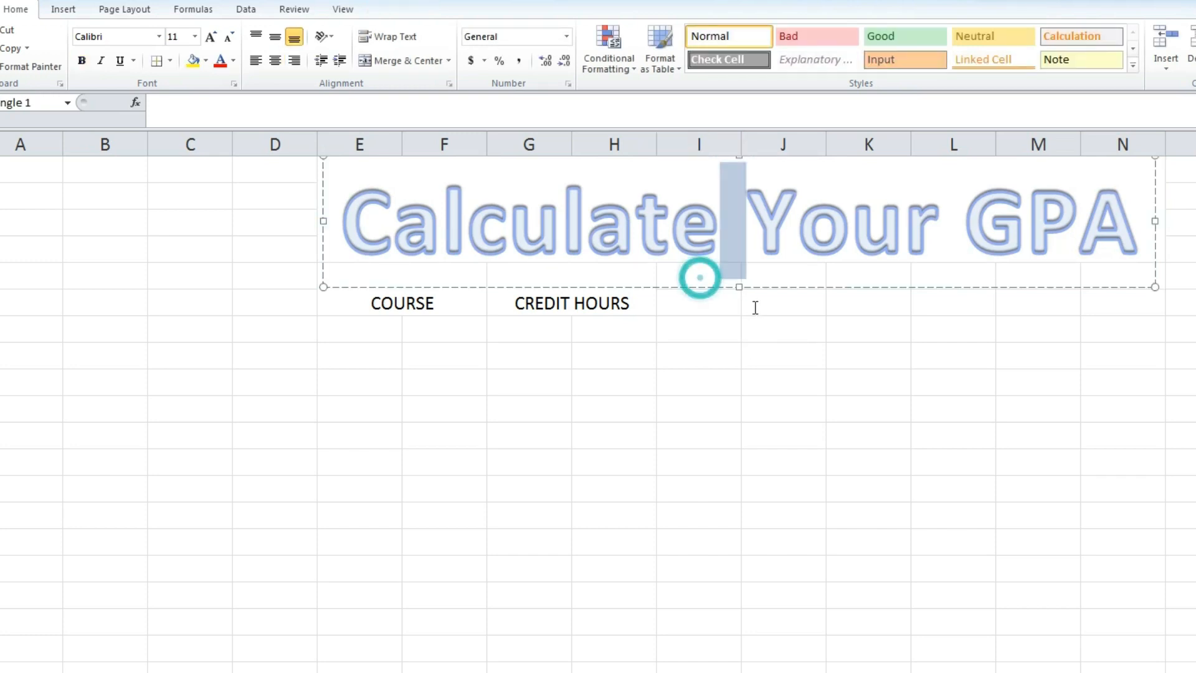
click(714, 320)
drag(705, 308, 763, 279)
click(405, 62)
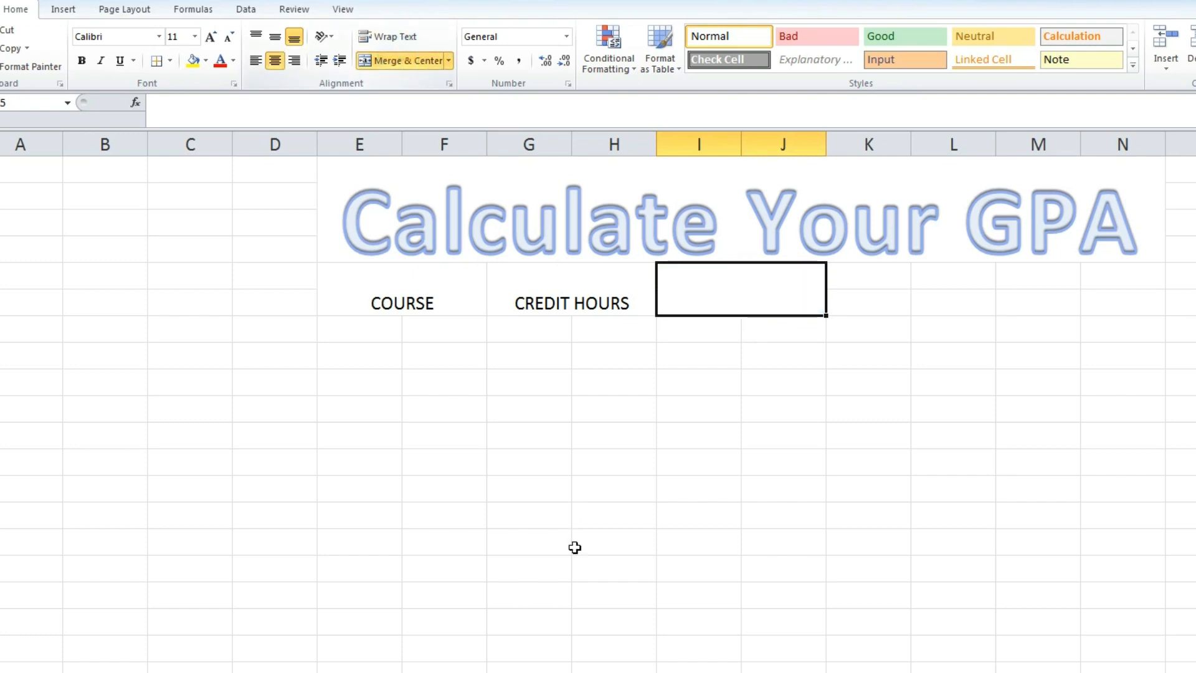
text(G)
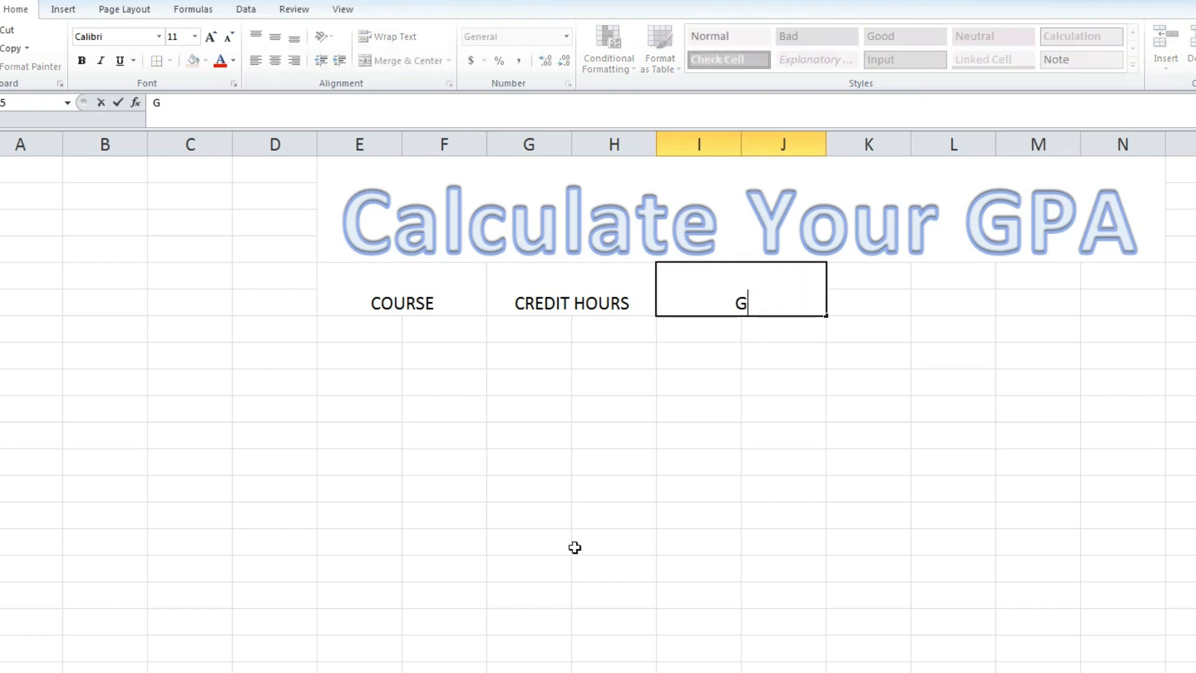
text(RADE)
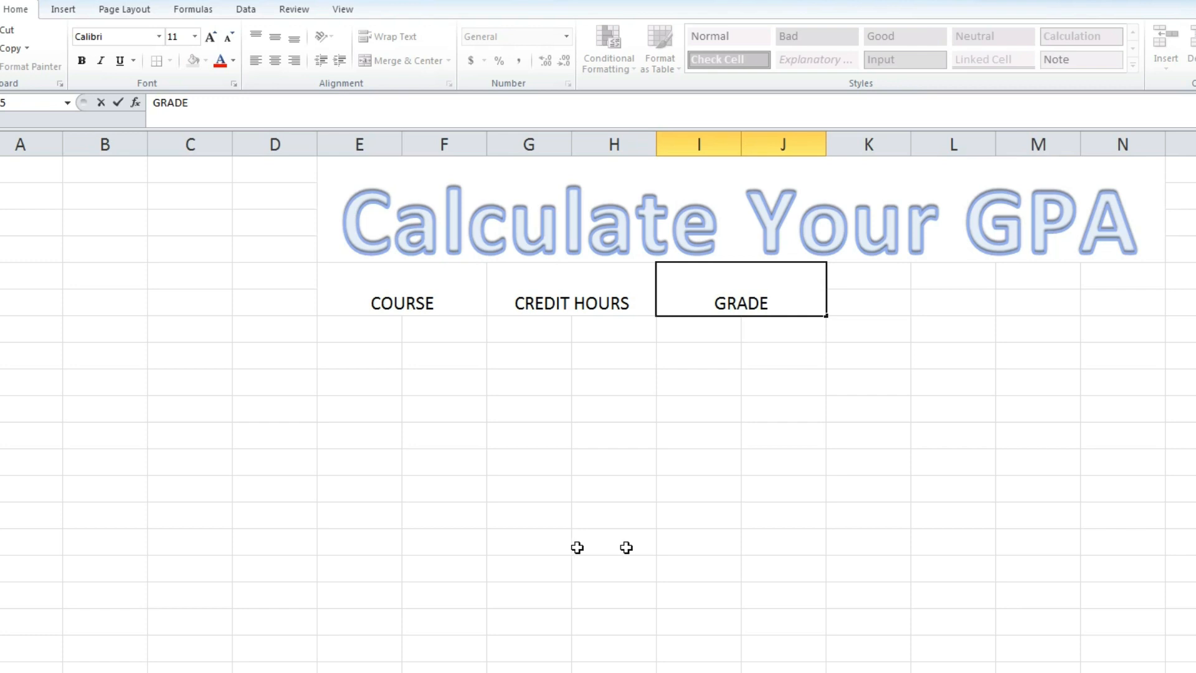
Step: Merge and center cells K5:L6 and enter the heading GRADE HOURS in them
click(849, 312)
drag(870, 302, 947, 280)
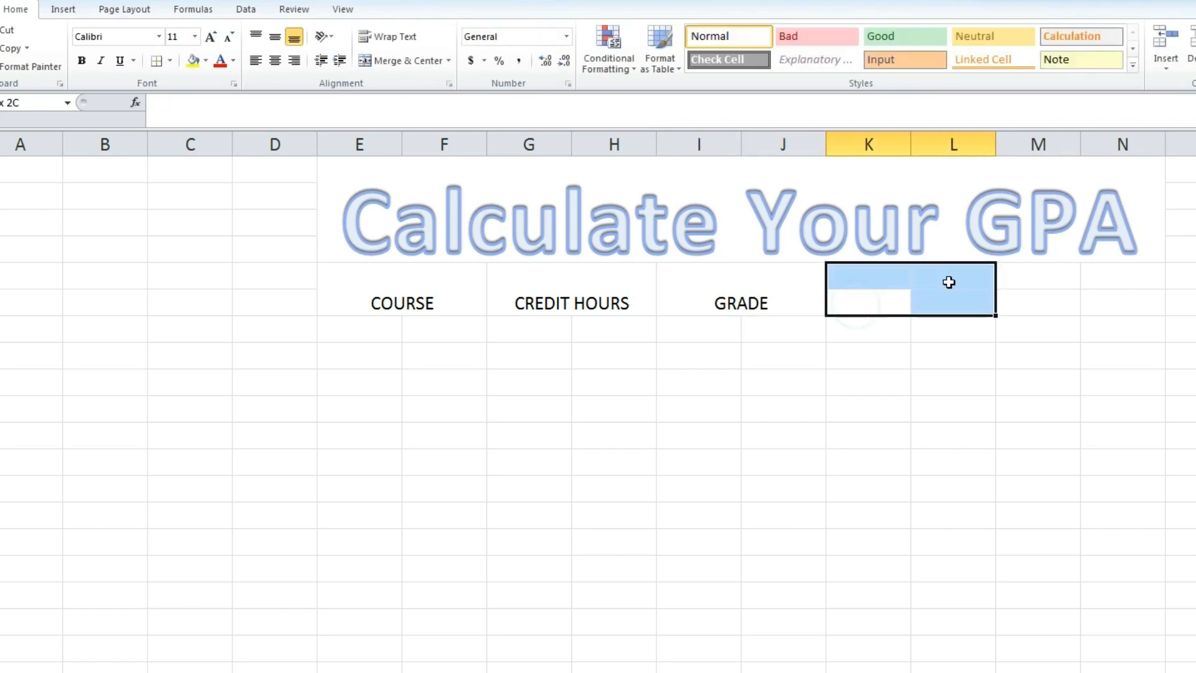
click(426, 58)
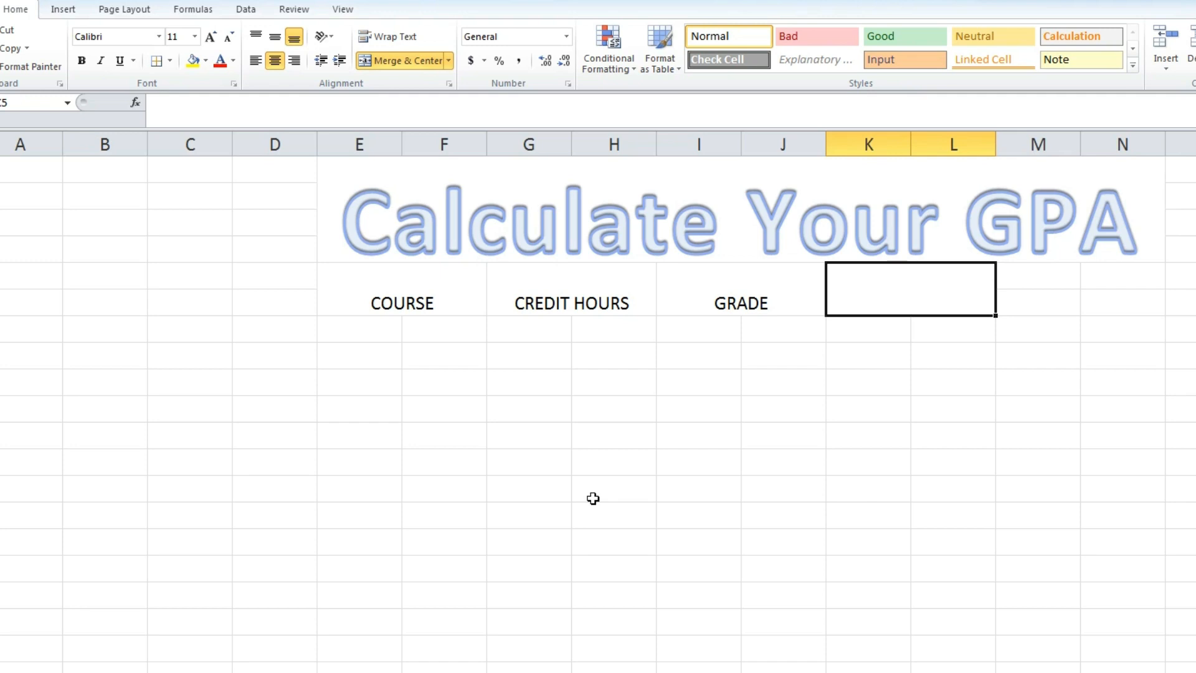
text(GRADE HOURS)
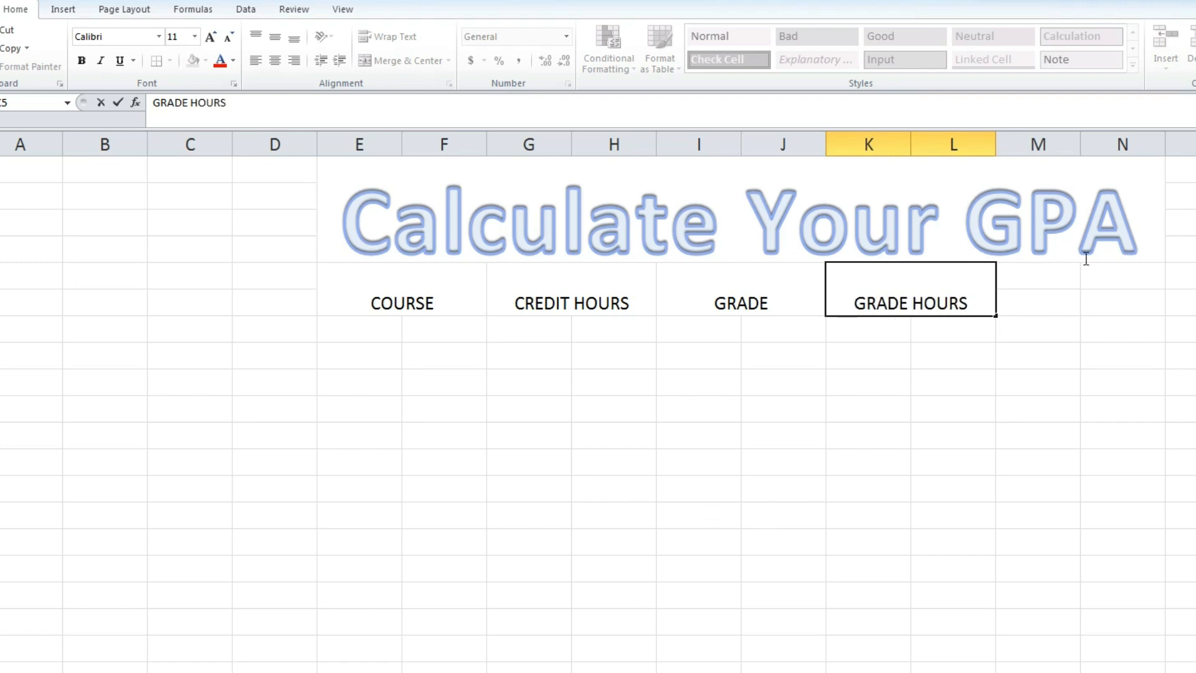
Step: Add the heading GRADE POINTS X CREDIT HOURS with wrapped text in merged and centered cells M5:N6
drag(1047, 317, 1097, 274)
click(408, 60)
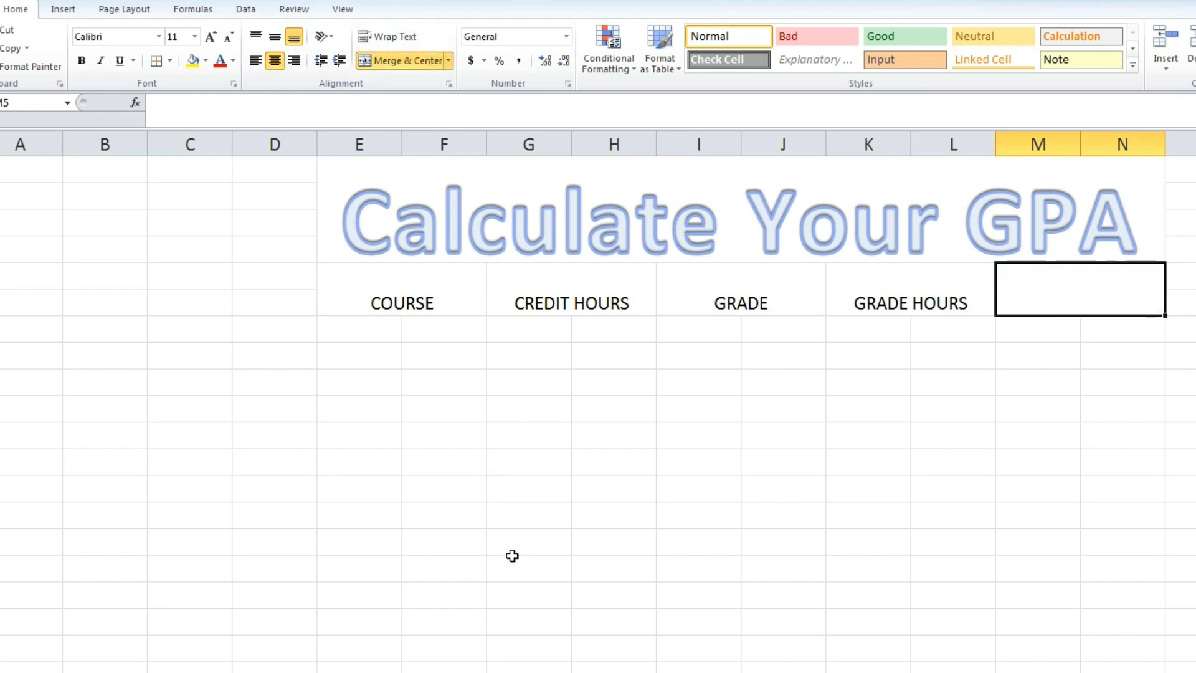
text(GRADE POINTS)
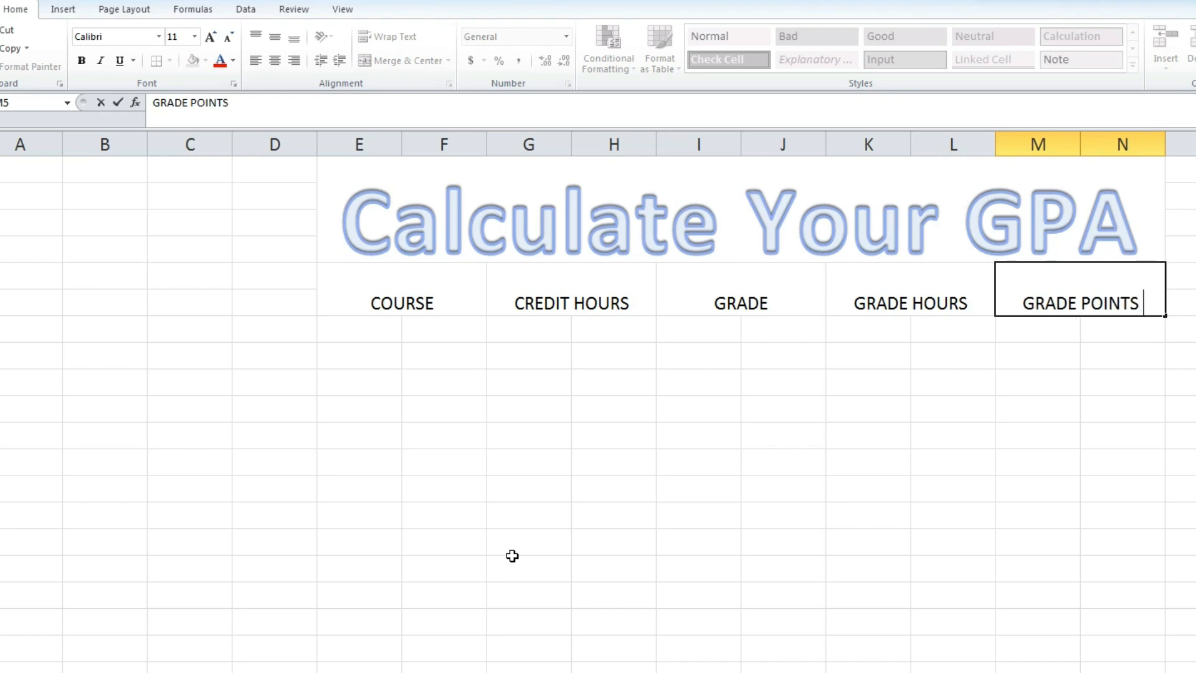
text( X)
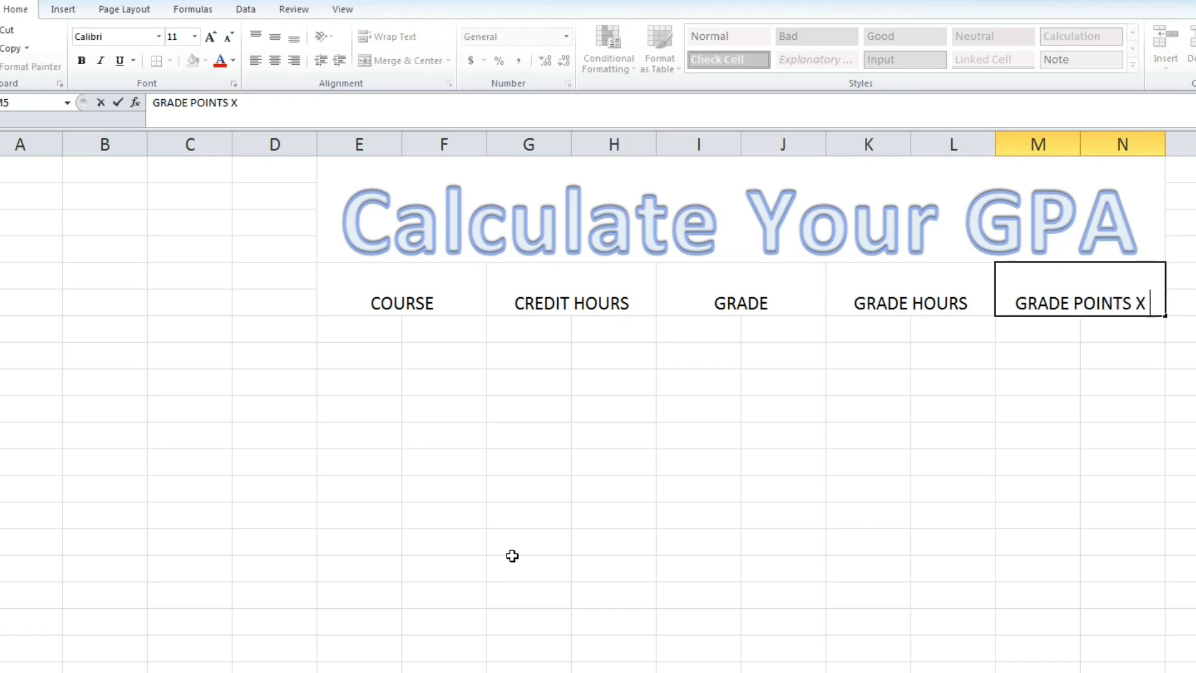
text( CREDIT)
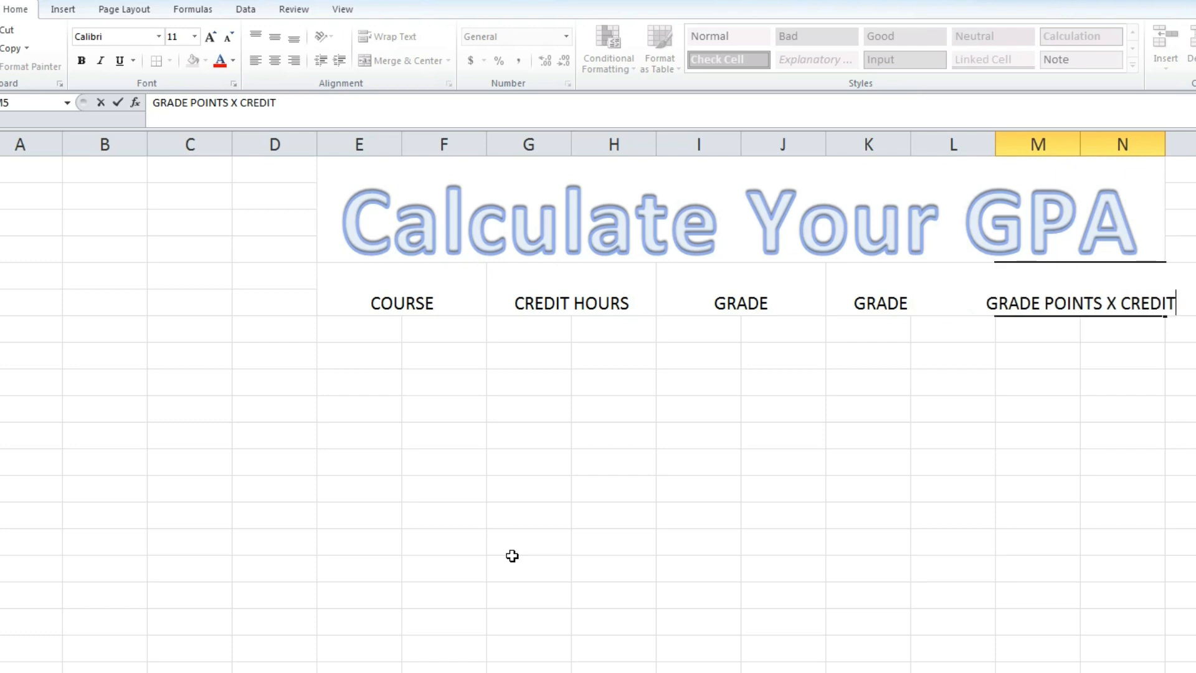
text( HOURS)
key(Return)
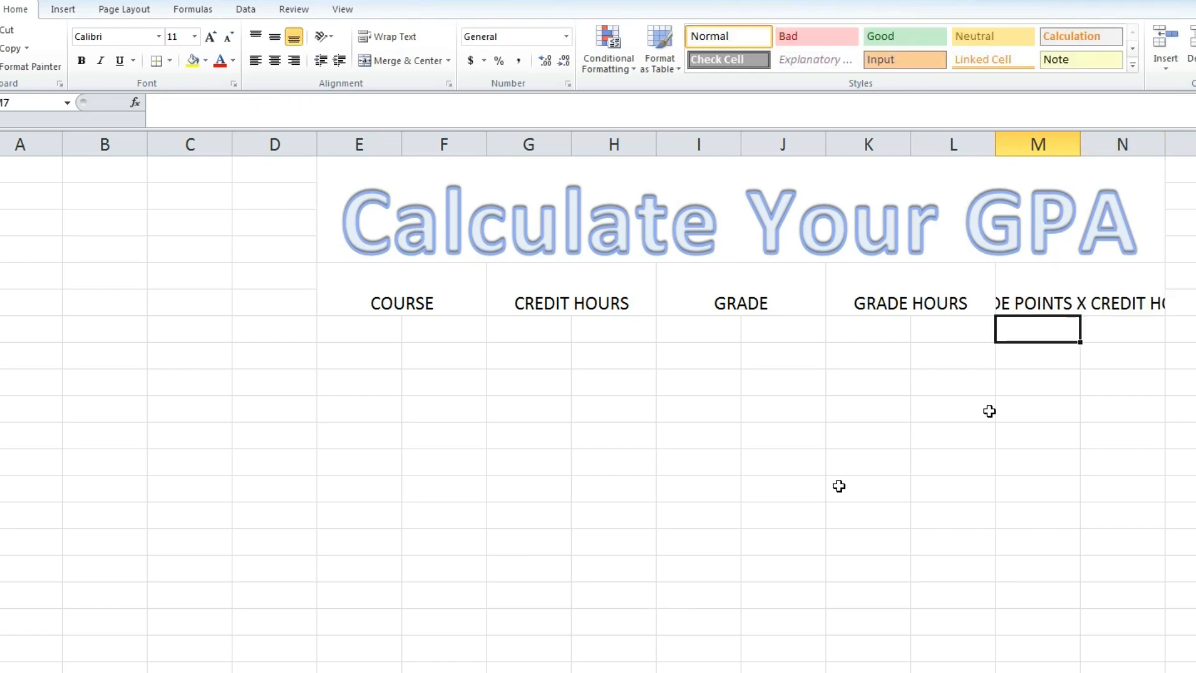
click(1065, 299)
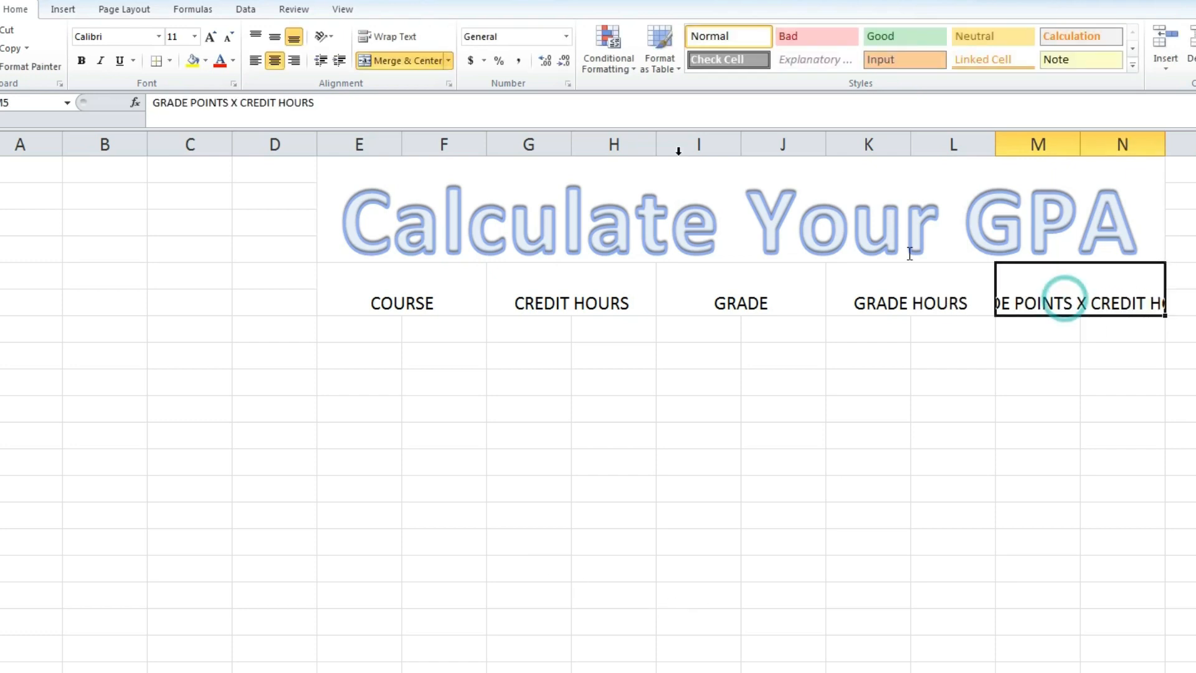
click(390, 36)
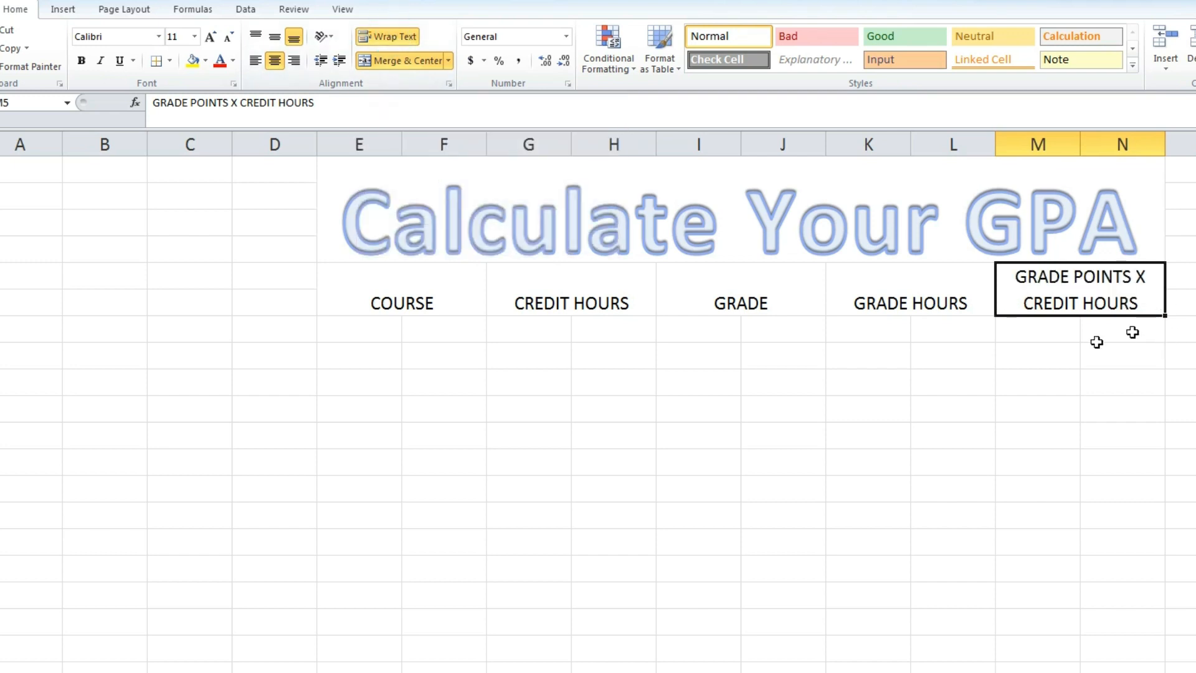
Step: Shorten the WordArt title box by raising its lower edge so it clears the heading row
drag(446, 287, 598, 297)
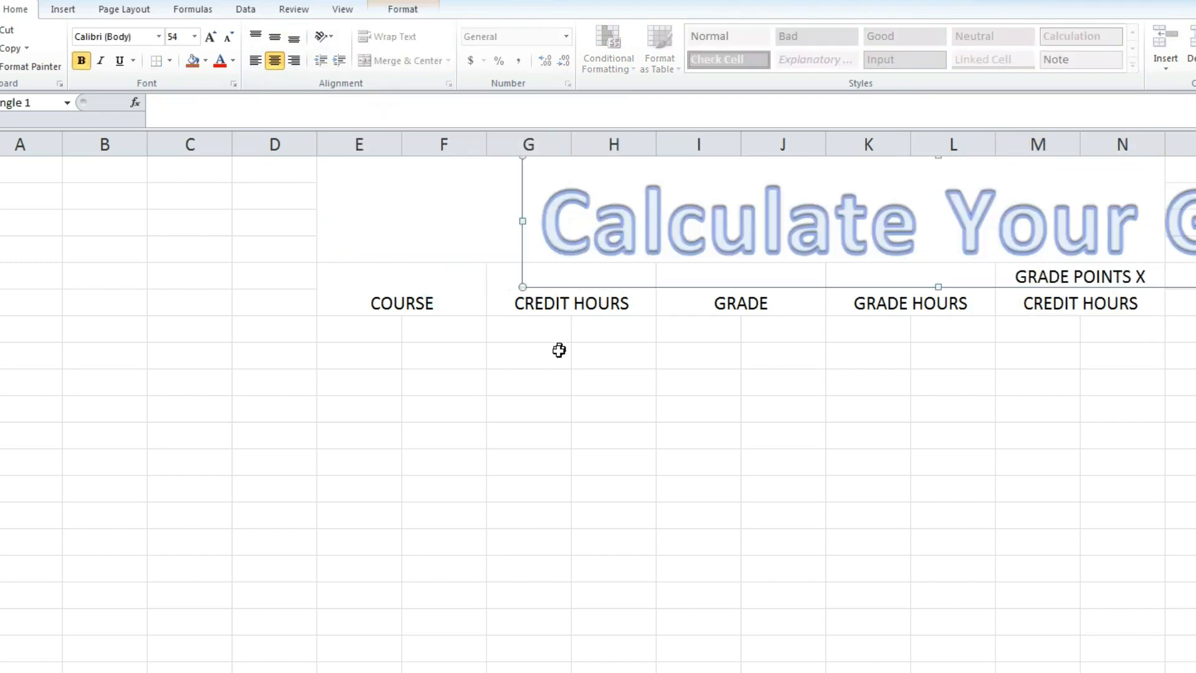
key(ctrl+z)
drag(738, 286, 734, 267)
click(737, 421)
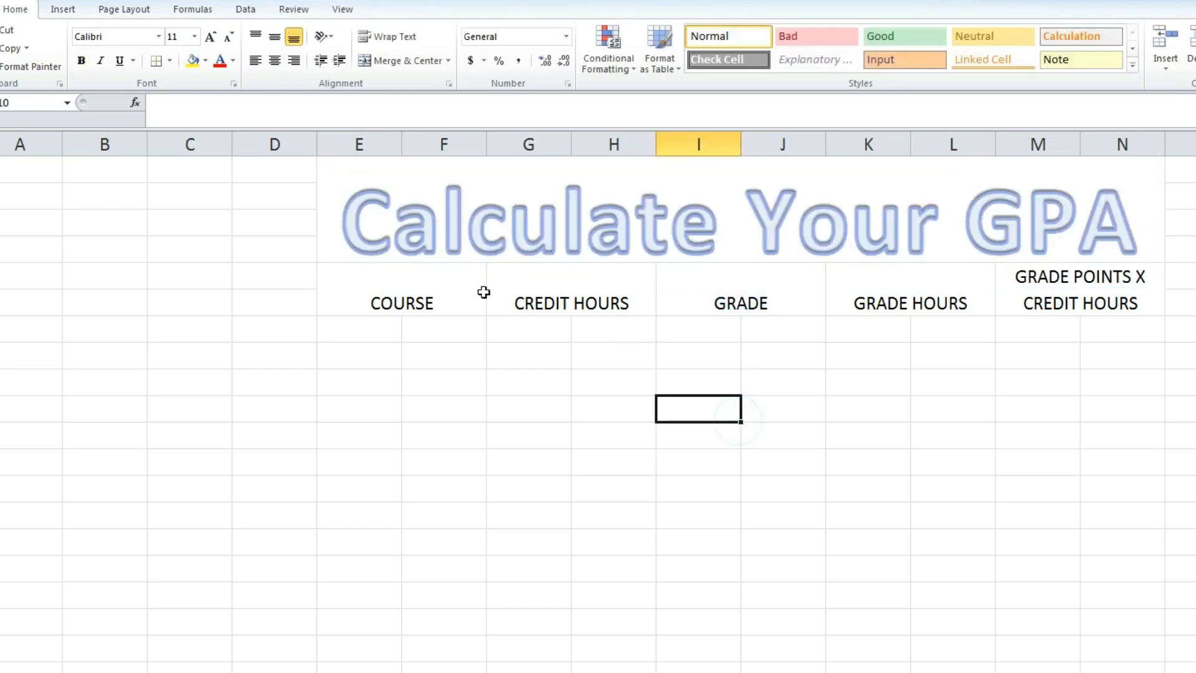
Step: Format the column headings in E5:N6 as bold, font size 12, with middle vertical alignment
drag(440, 286, 1009, 307)
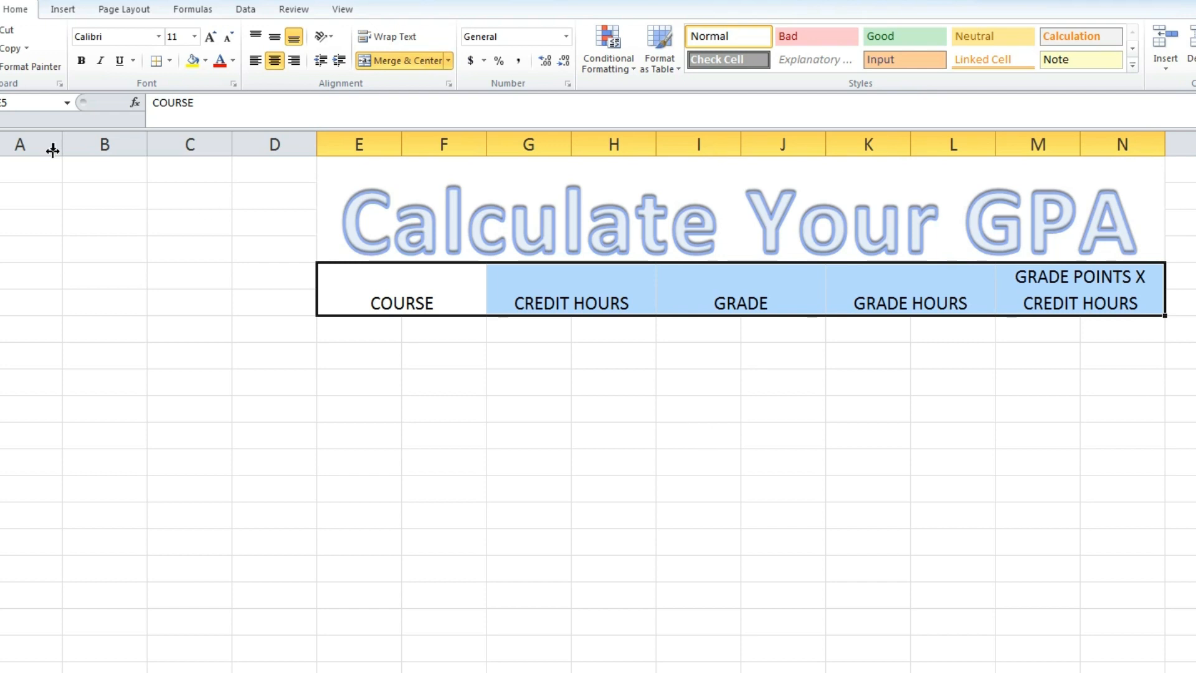
click(192, 38)
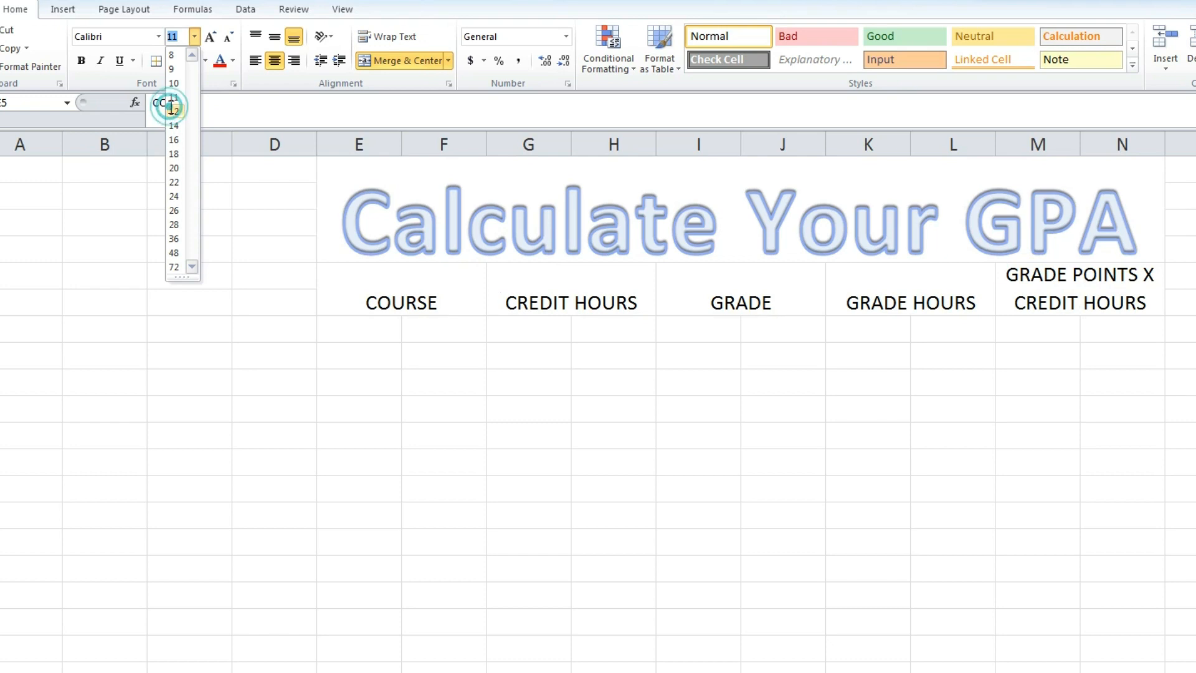
click(174, 111)
click(85, 65)
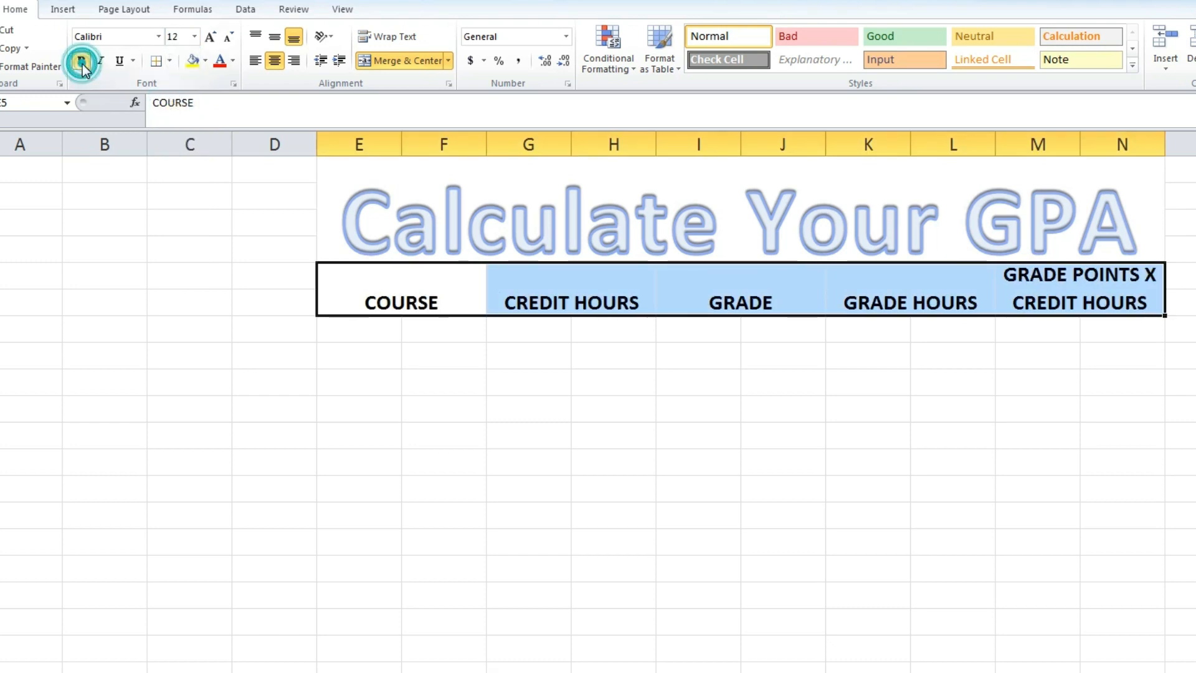
click(276, 39)
click(553, 492)
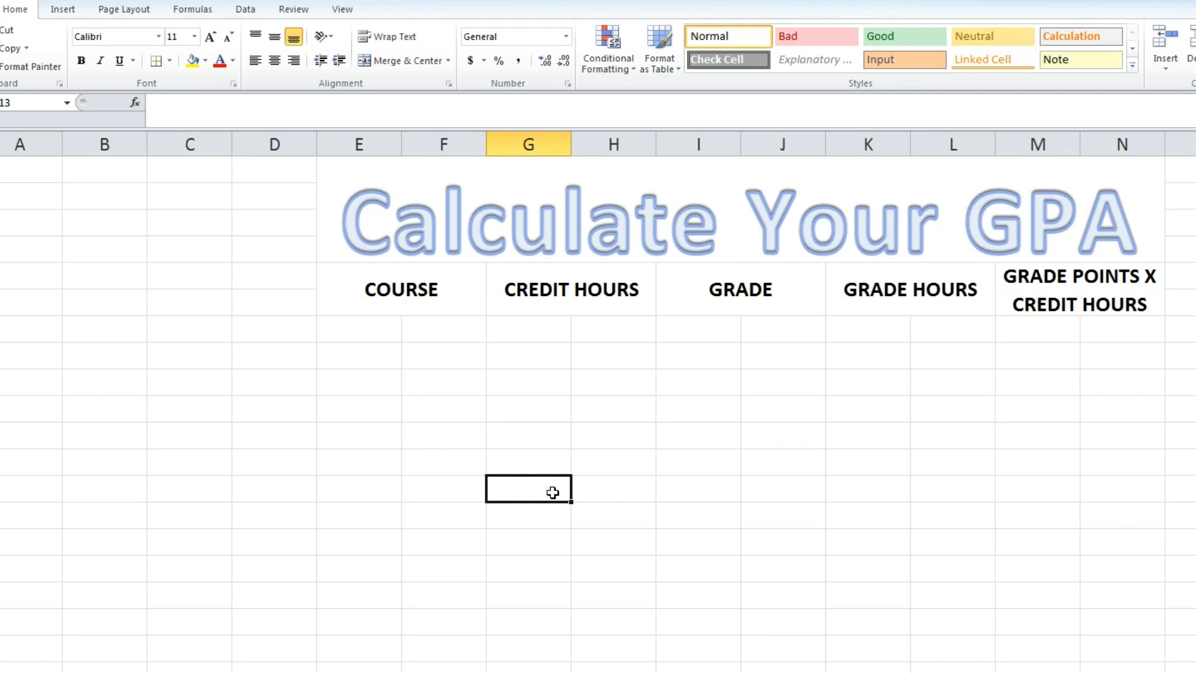
Step: Merge and center cells E7:F8 below the COURSE heading as the first course entry cell
drag(384, 333, 414, 331)
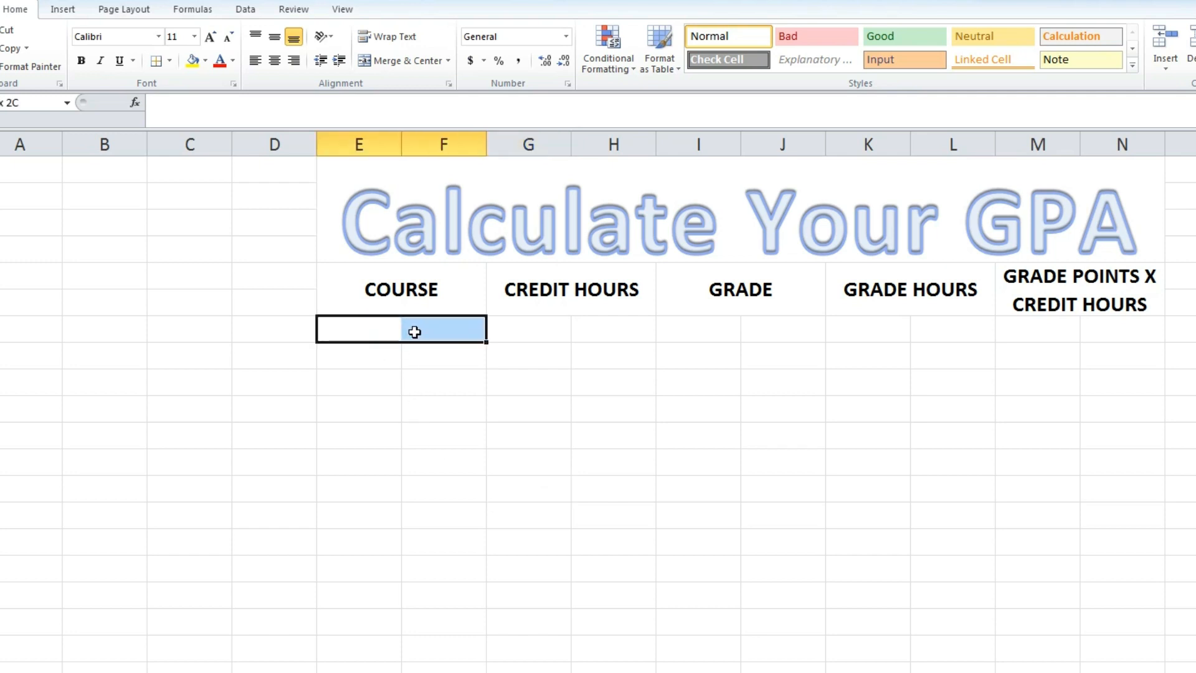
click(419, 60)
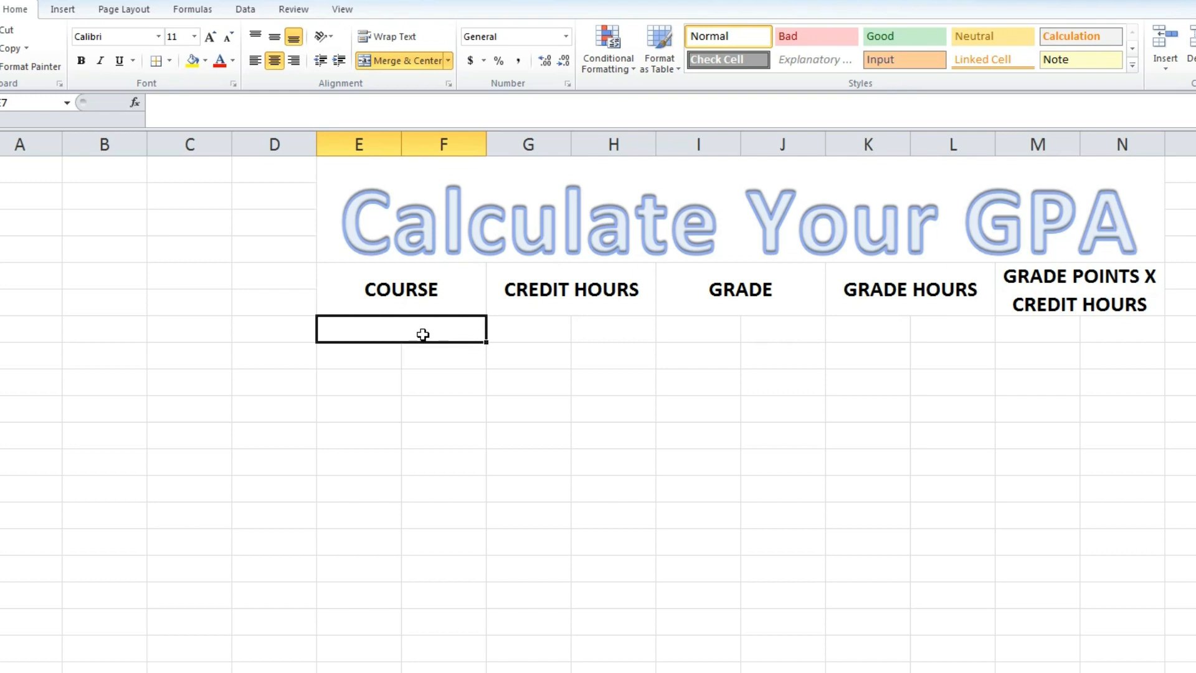
click(453, 388)
click(409, 336)
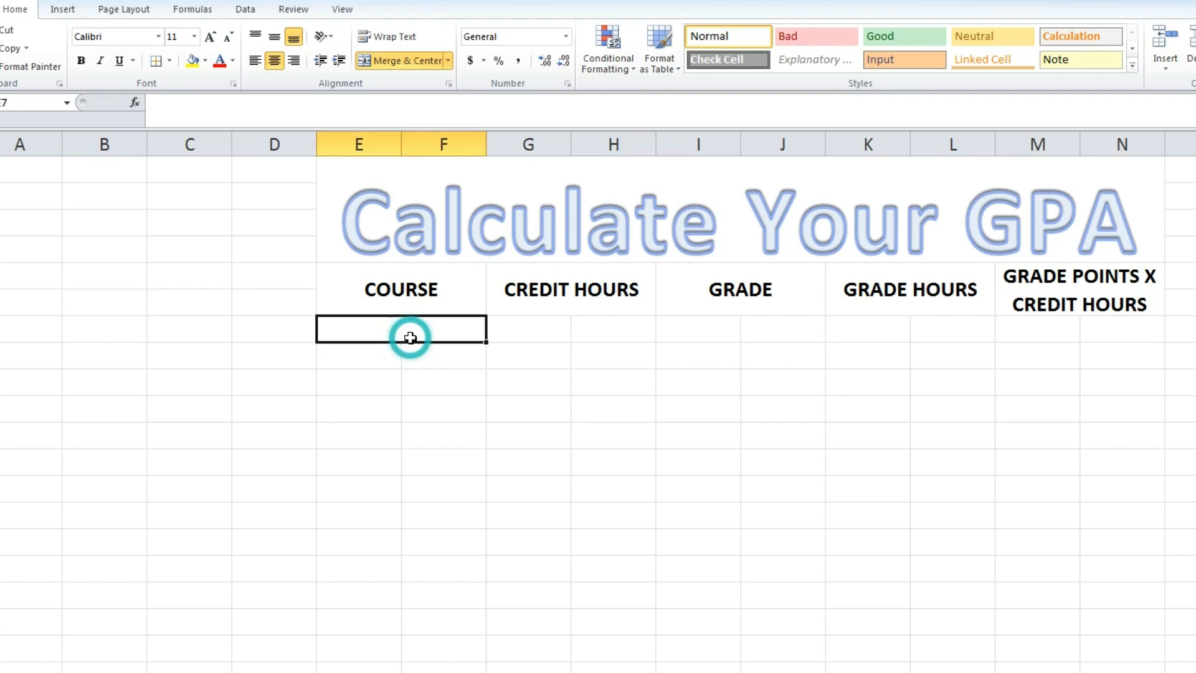
drag(408, 335, 405, 353)
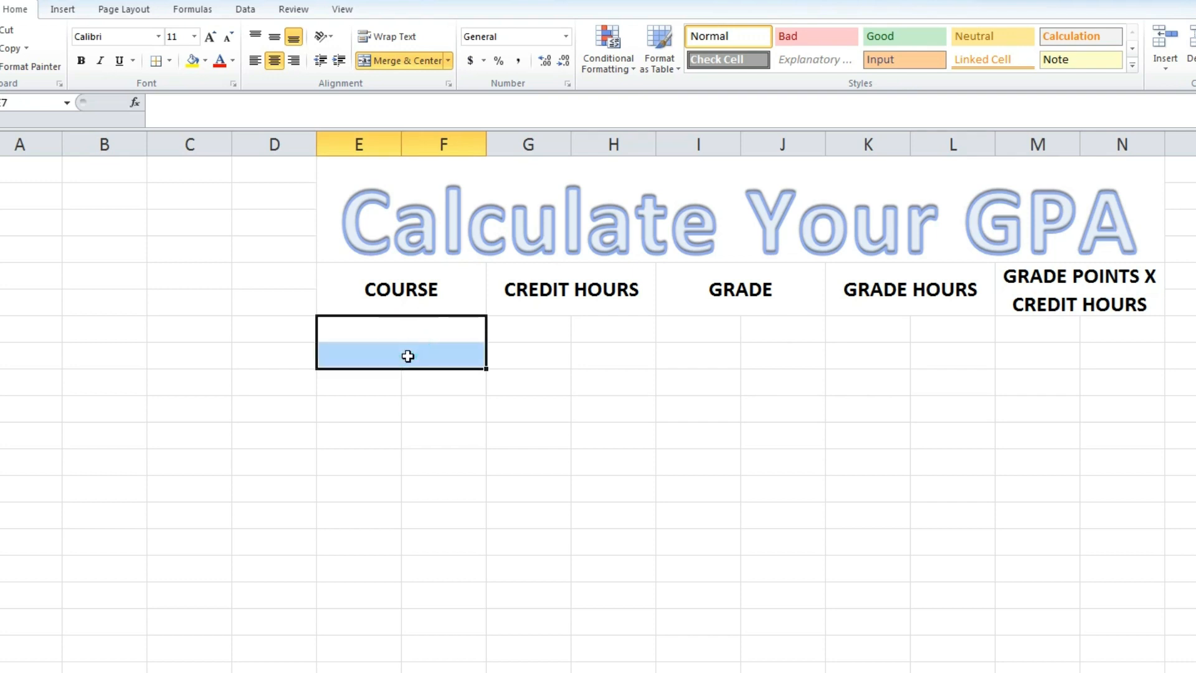
click(392, 60)
click(394, 62)
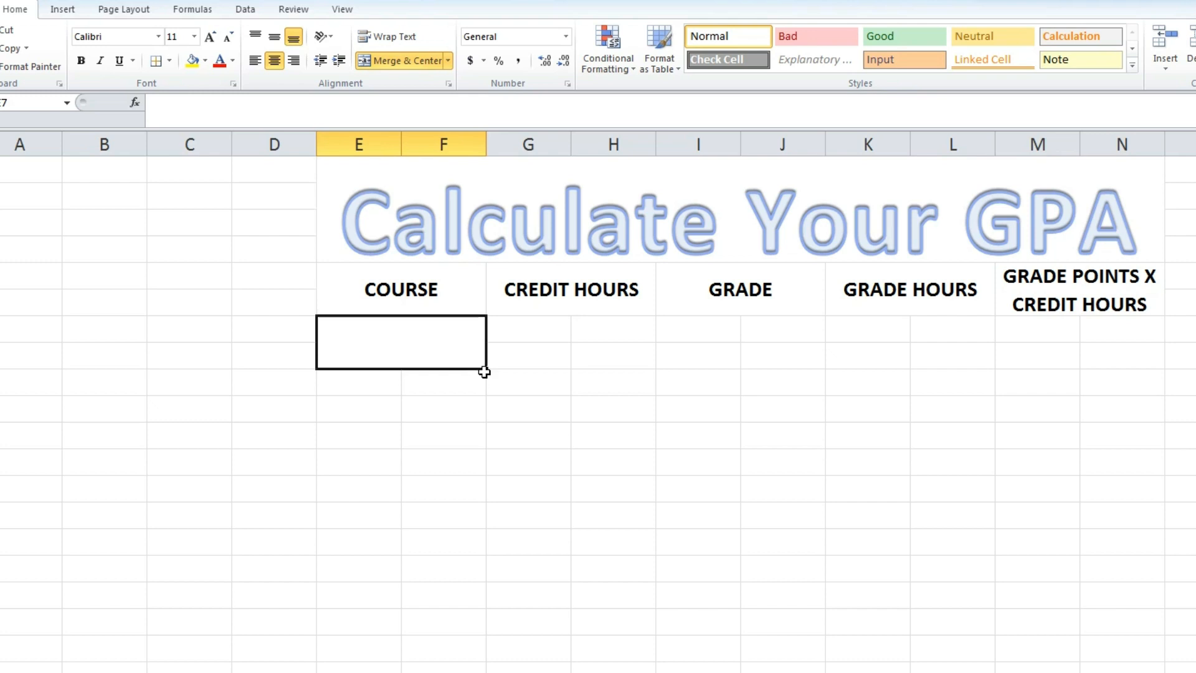
Step: Fill the merged cell layout of E7:F8 across to column N and down to row 16
drag(486, 369, 940, 365)
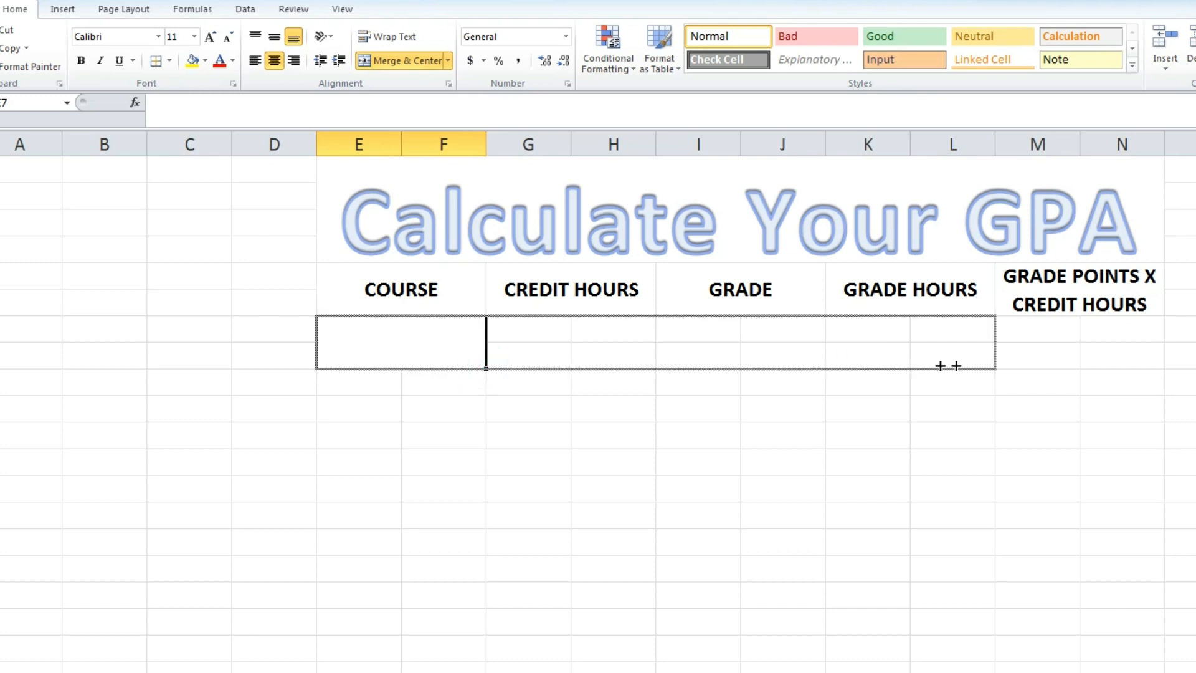
drag(1038, 366, 1049, 361)
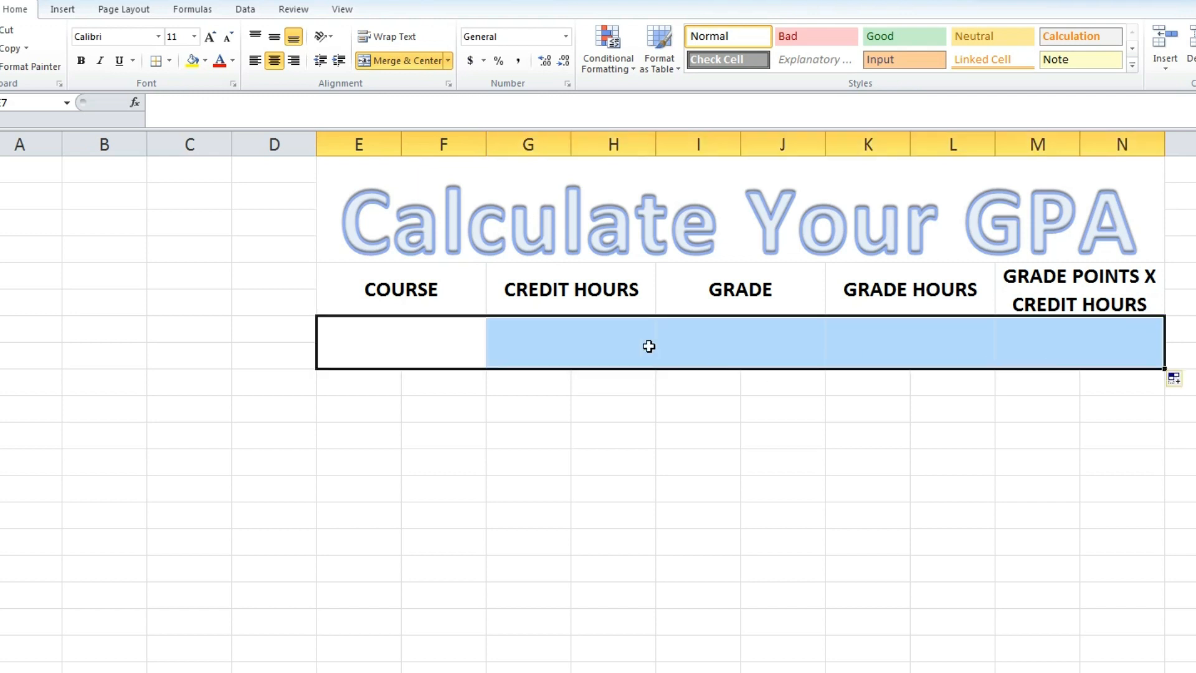
click(603, 345)
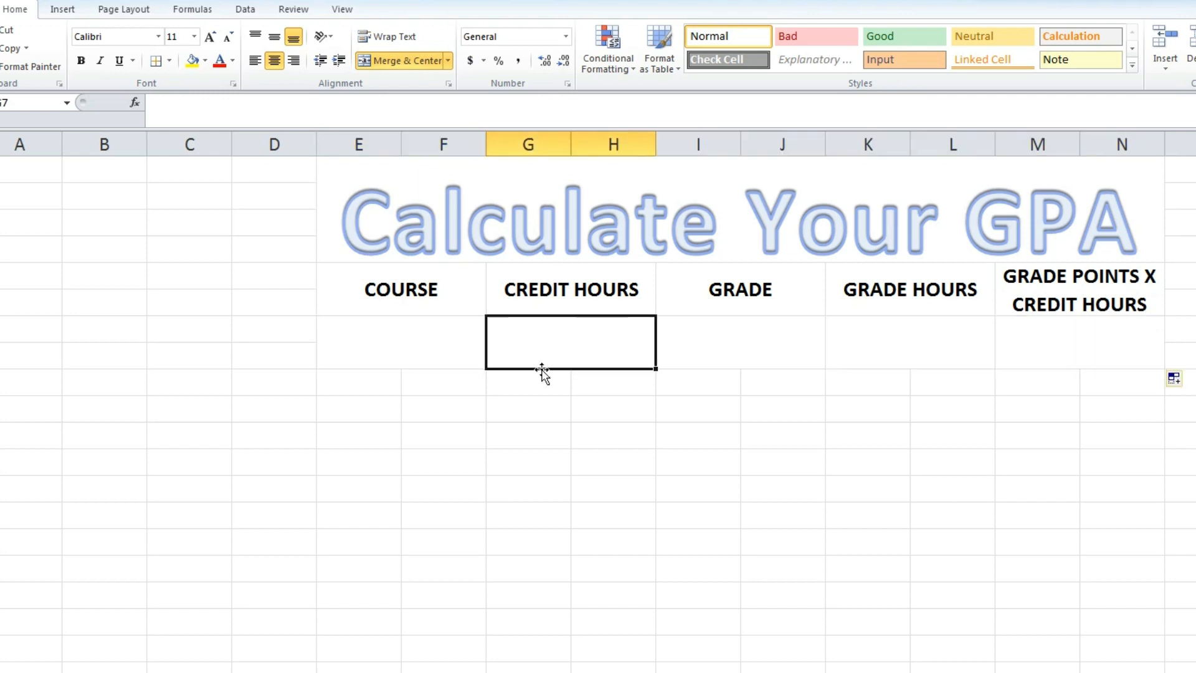
drag(448, 349, 1136, 565)
click(720, 491)
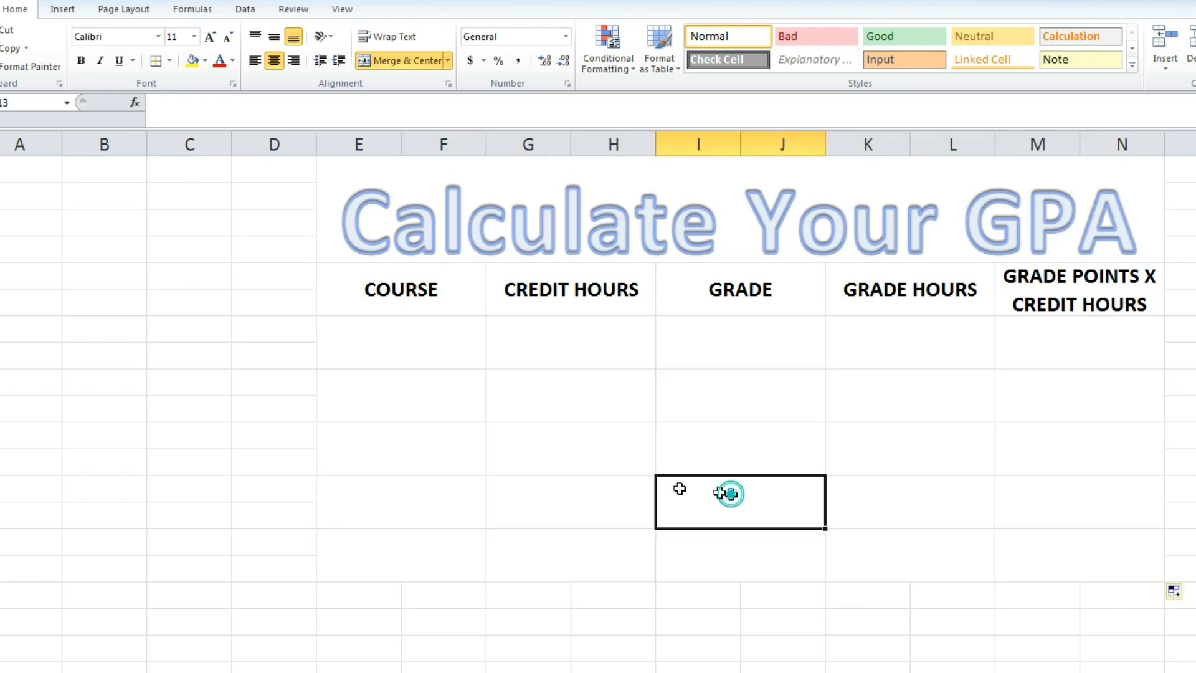
Step: Enter ENGLISH, HISTORY and POL.SCIENCE in the first three cells of the COURSE column
click(435, 355)
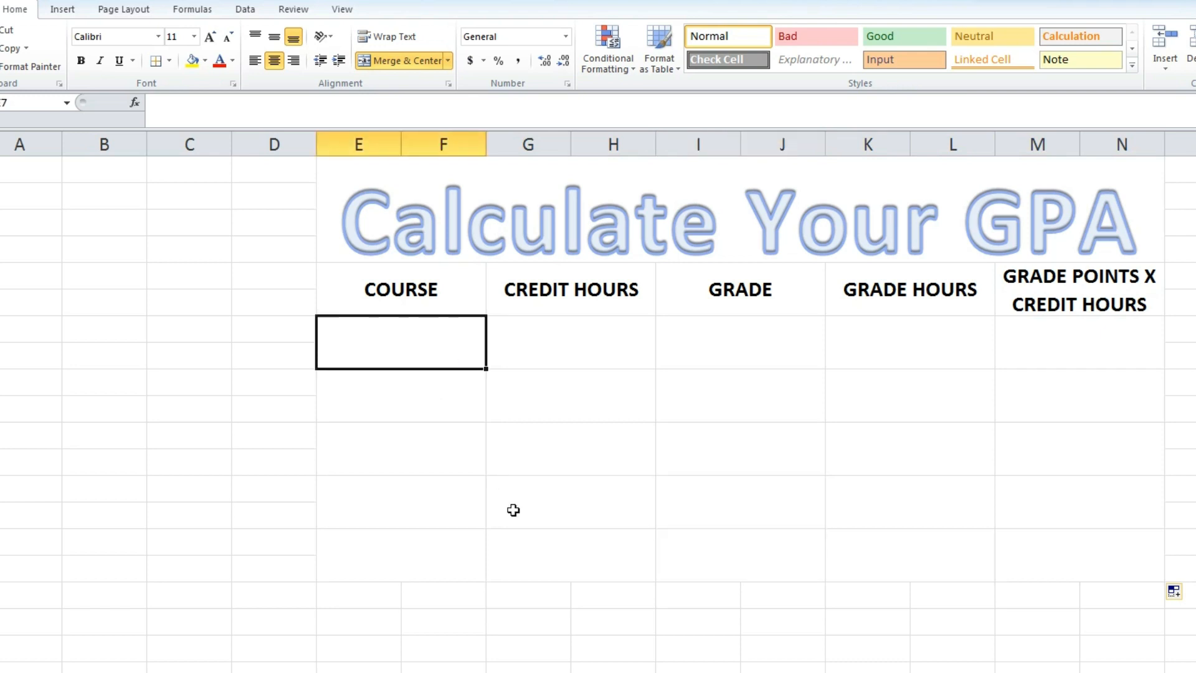
text(ENGLISH)
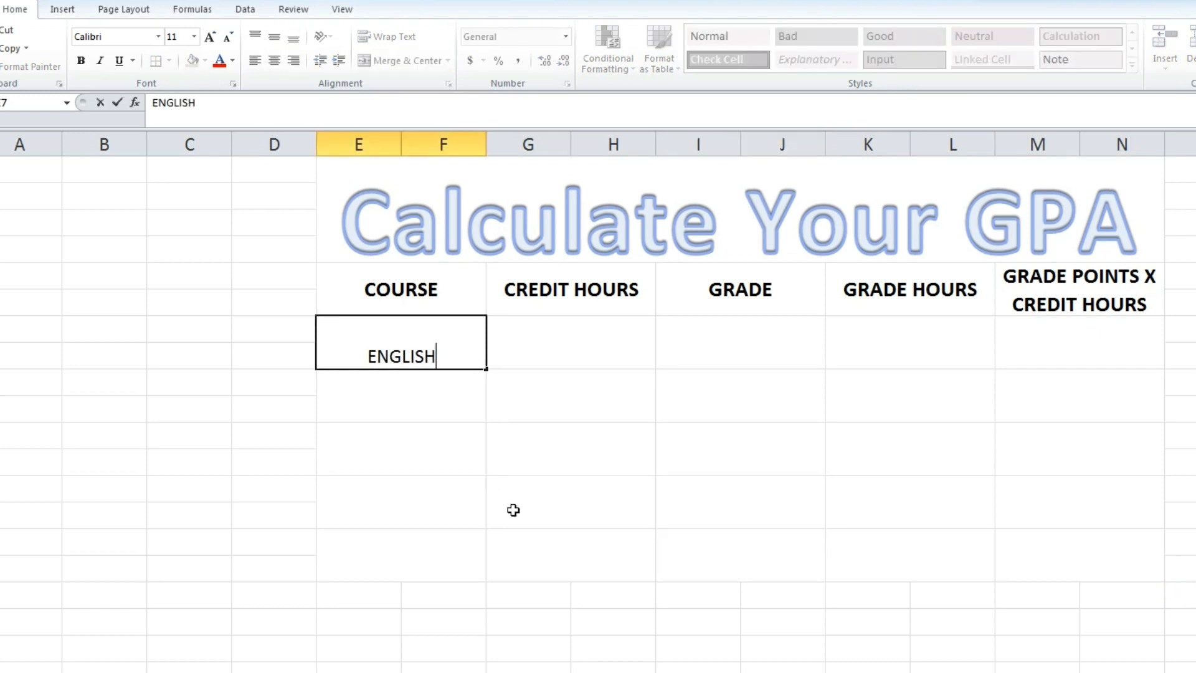
key(Return)
text(HISTORY)
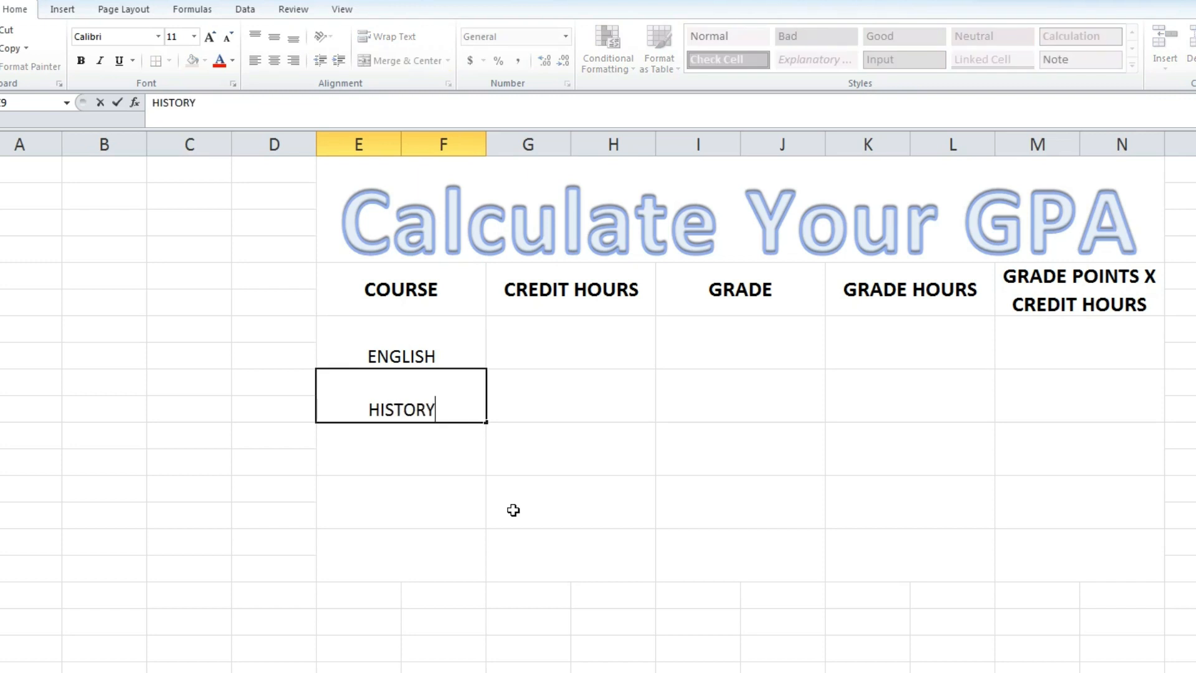
key(Return)
text(P)
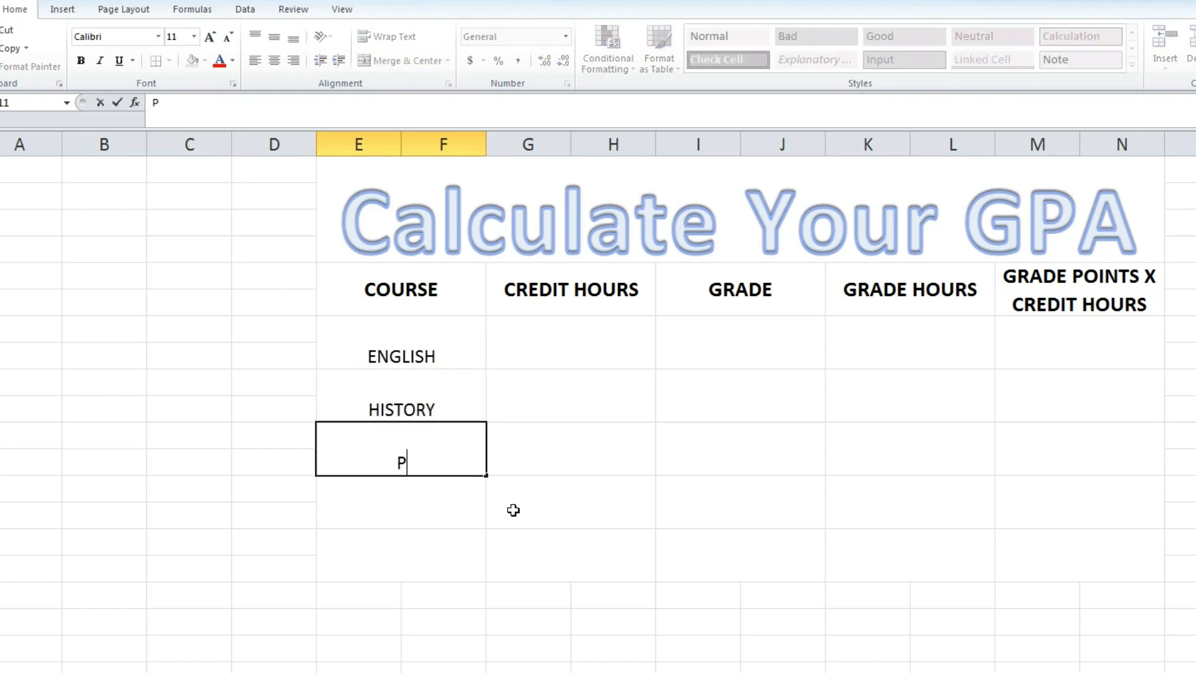
text(OL.SCIENCE)
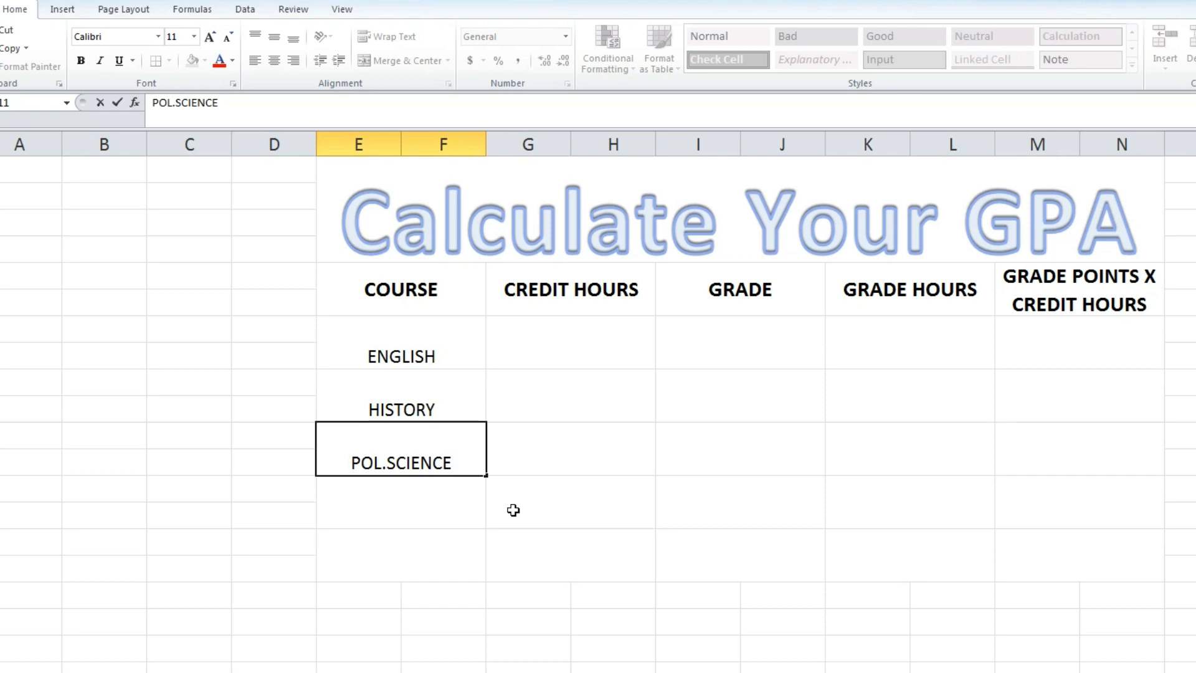
key(Return)
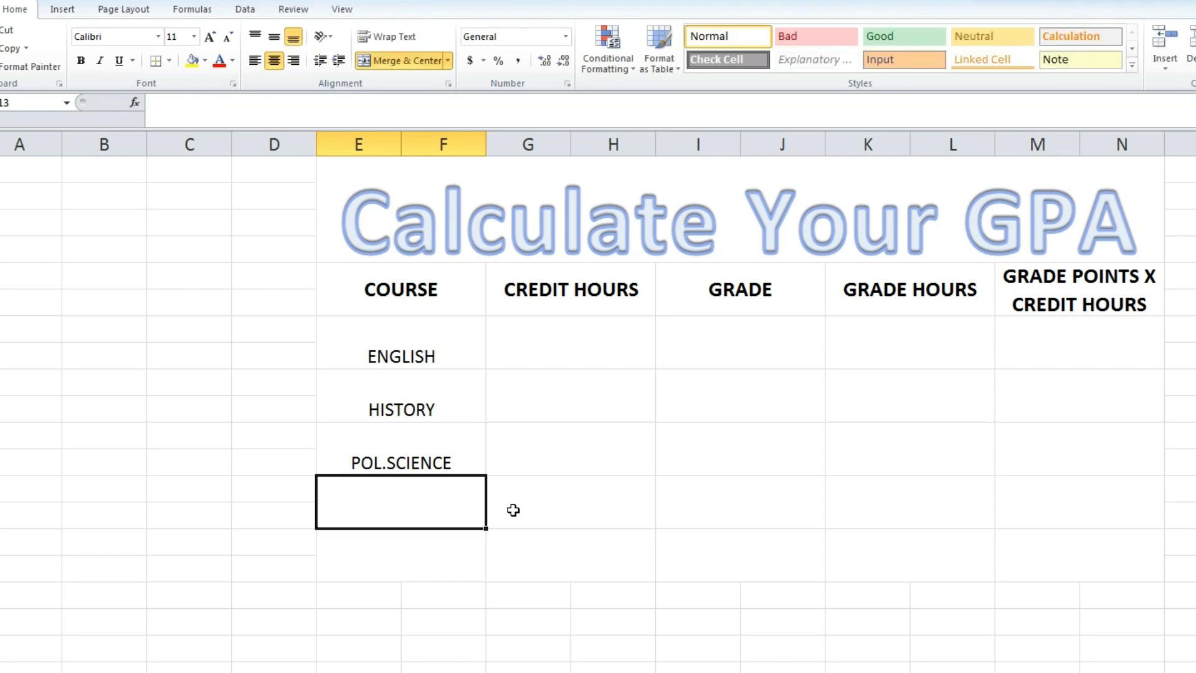
Step: Add ECONOMICS and HINDI as the last two entries of the COURSE column
text(ECON)
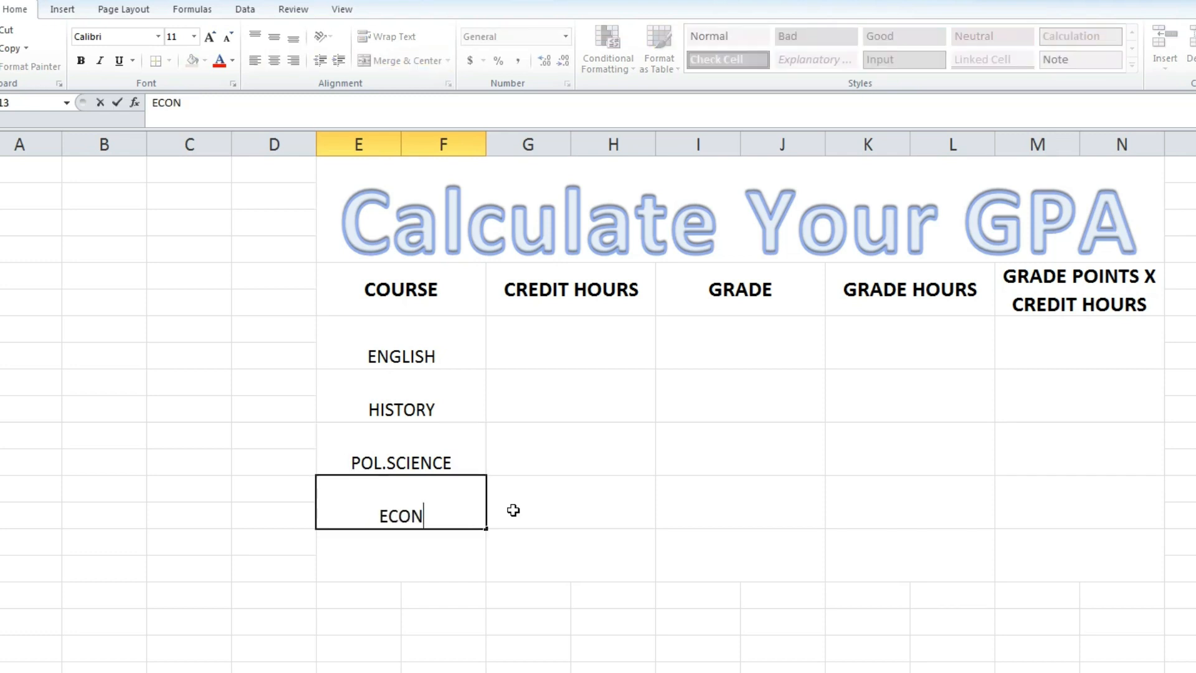
text(OMICX)
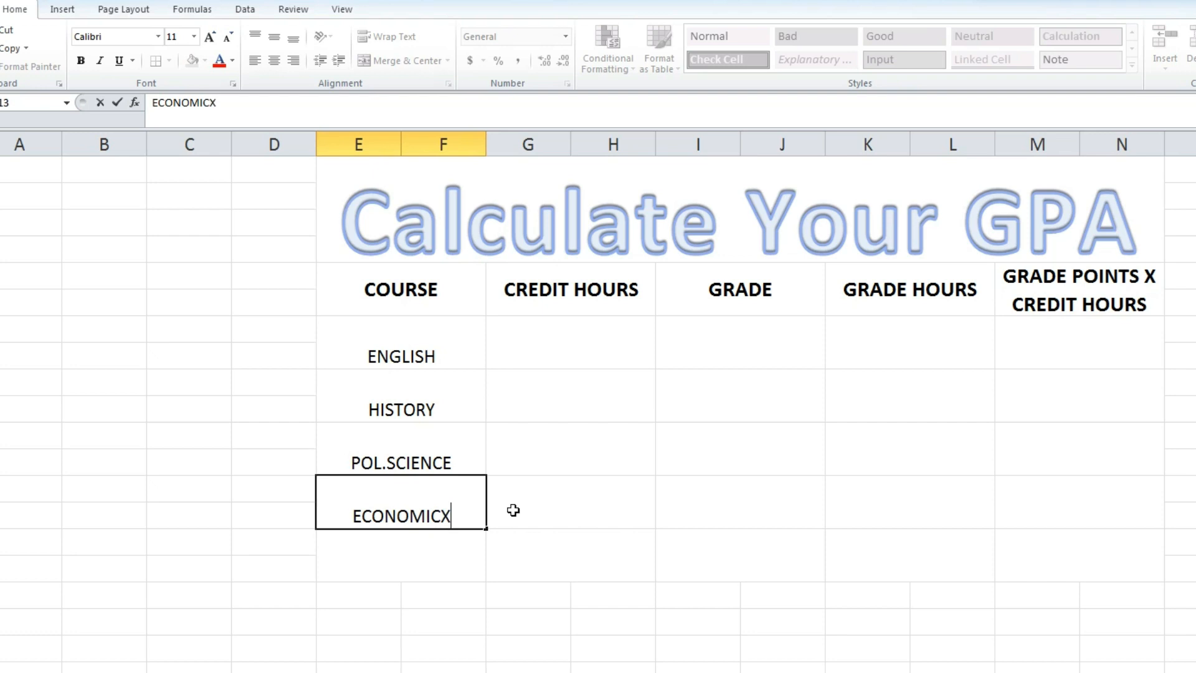
key(BackSpace)
text(X)
key(BackSpace)
text(S)
key(Return)
text(HINDI)
key(Return)
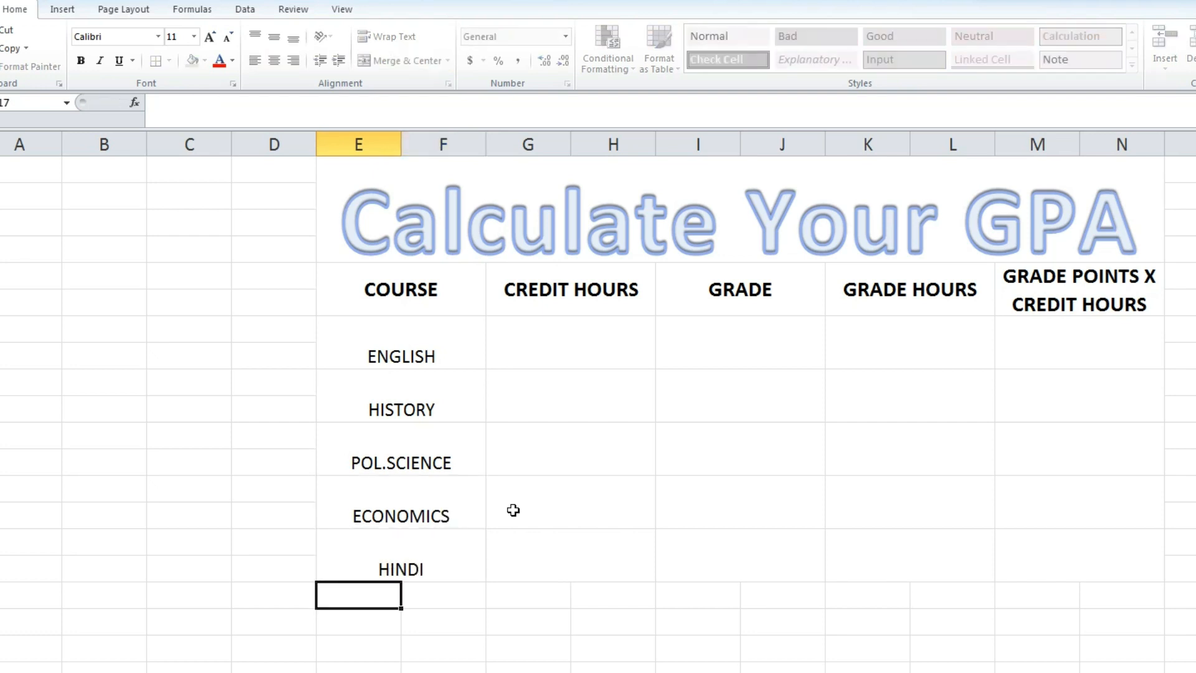
Step: Fill the CREDIT HOURS column with 3 for every course except HISTORY, which gets 5
click(580, 348)
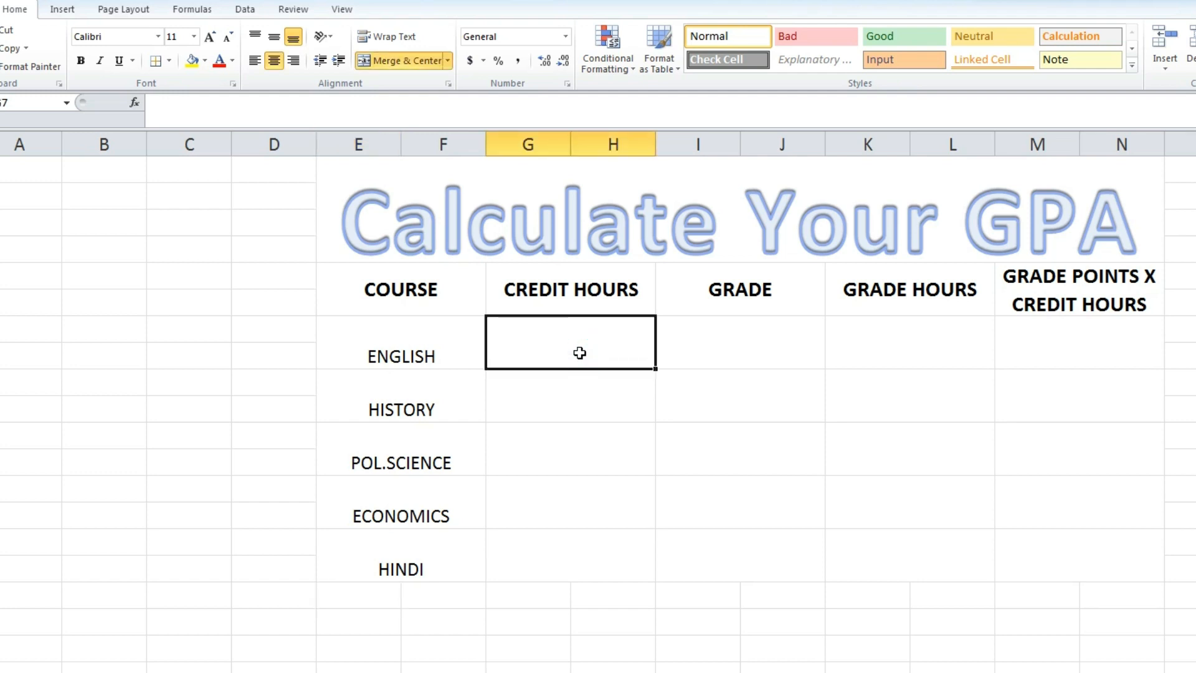
text(3)
key(Return)
text(5)
key(Return)
text(3)
key(Return)
text(3)
key(Return)
text(3)
key(Return)
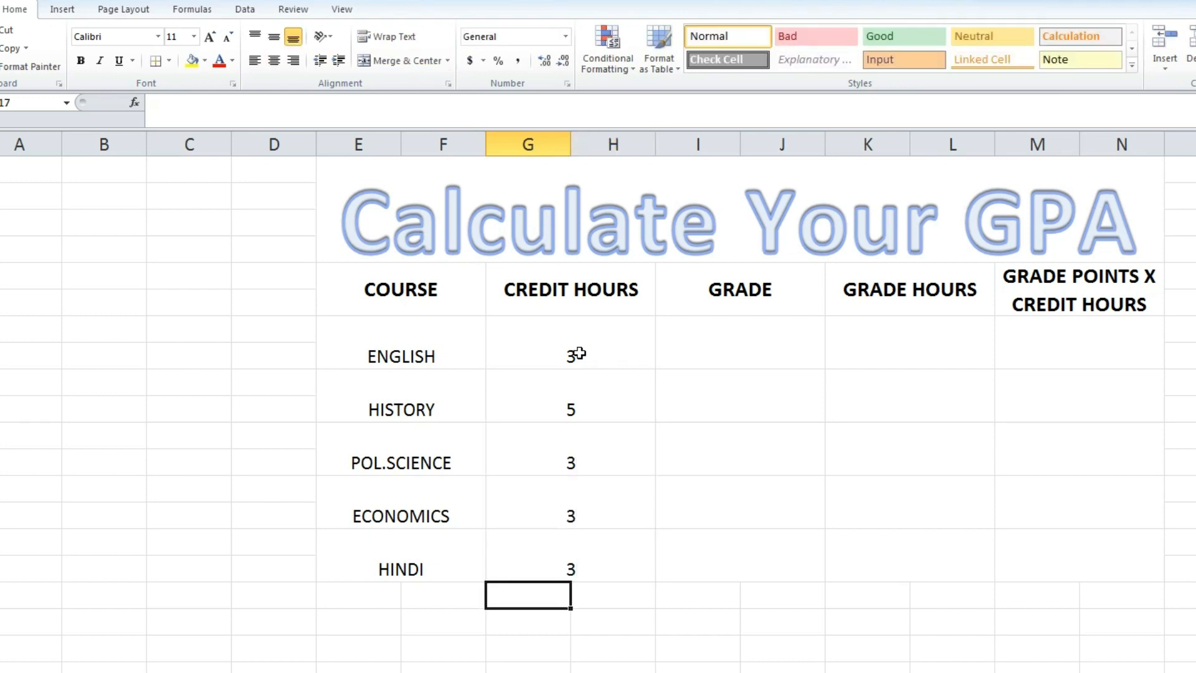
Step: Fill the GRADE column with A for the first four courses and D for HINDI
click(718, 342)
text(A)
key(Return)
text(A)
key(Return)
text(A)
key(Return)
text(D)
key(Return)
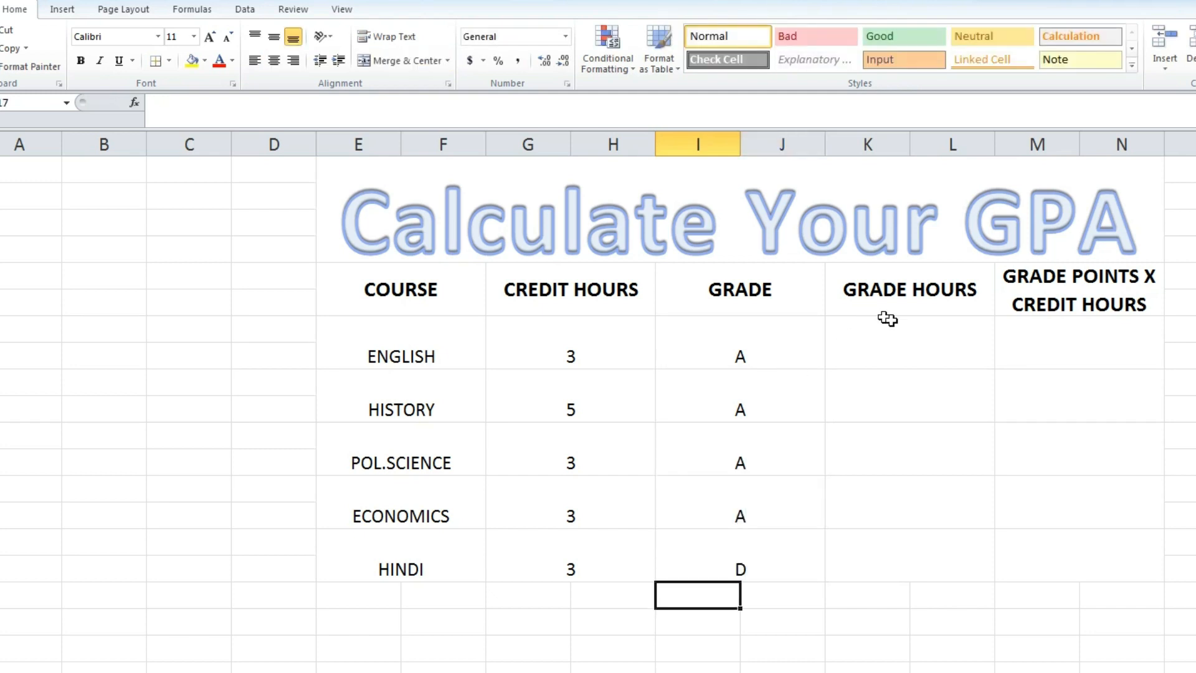
Step: Fill the GRADE HOURS column with 4 for the first four courses and 1 for HINDI
click(889, 338)
text(4)
key(Return)
text(4)
key(Return)
text(4)
key(Return)
text(4)
key(Return)
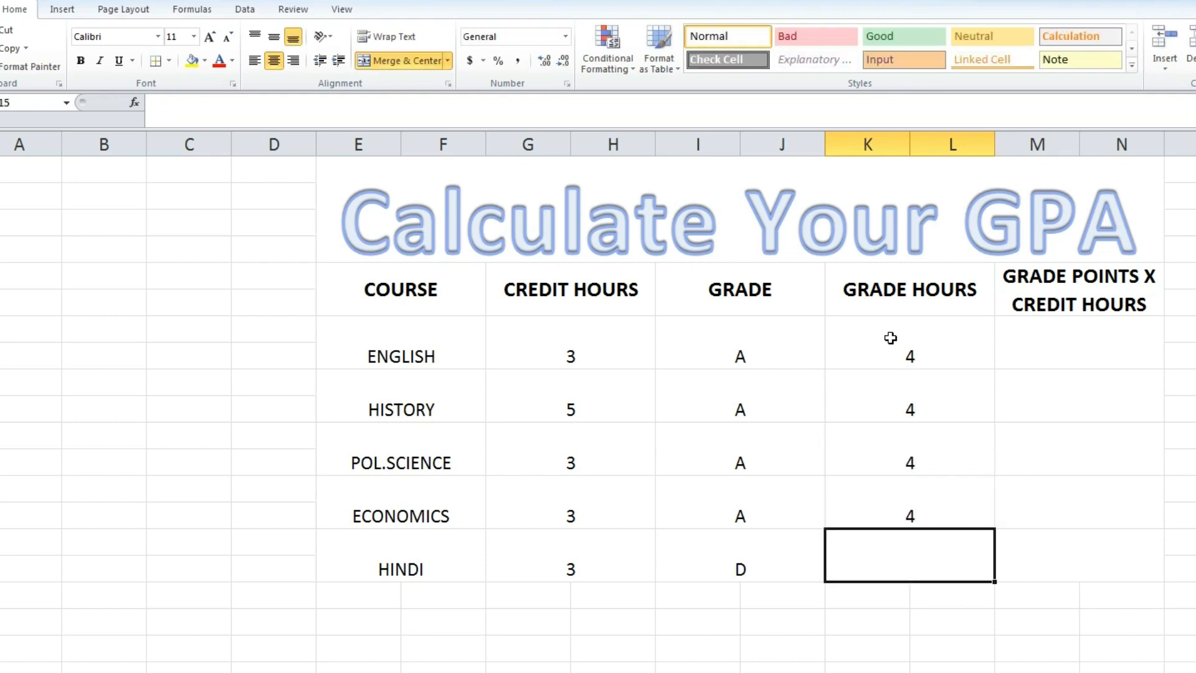
text(1)
key(Return)
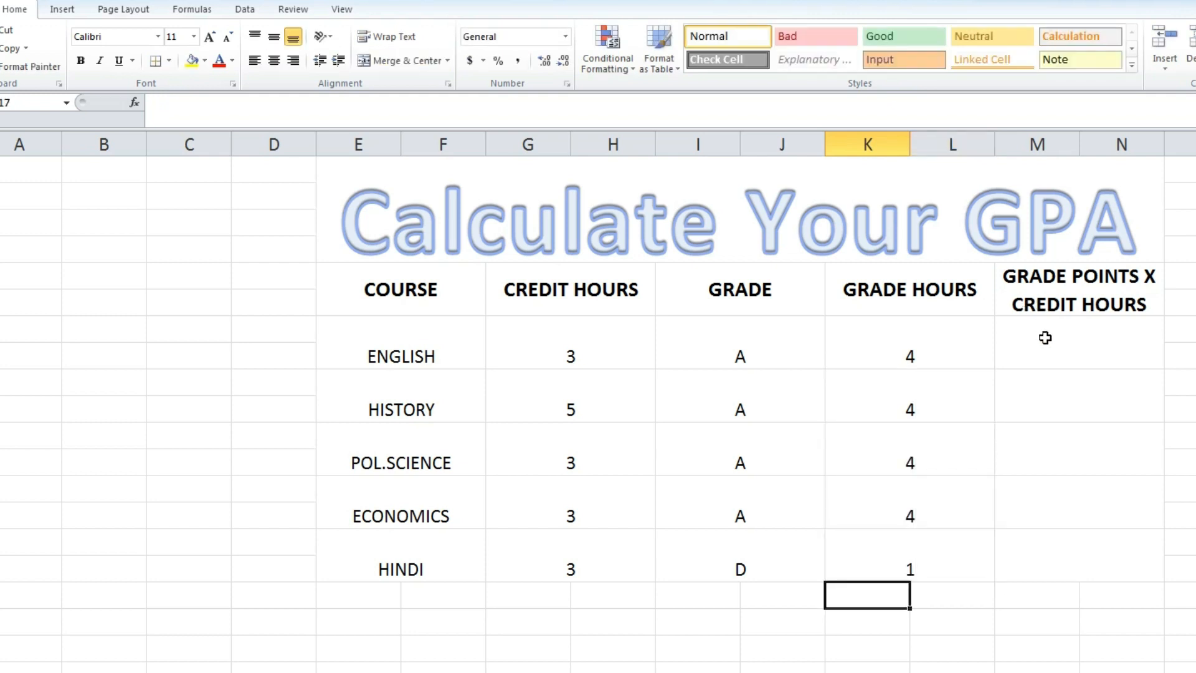
Step: Enter the formula =G7*K7 for ENGLISH in the GRADE POINTS X CREDIT HOURS column
click(1041, 355)
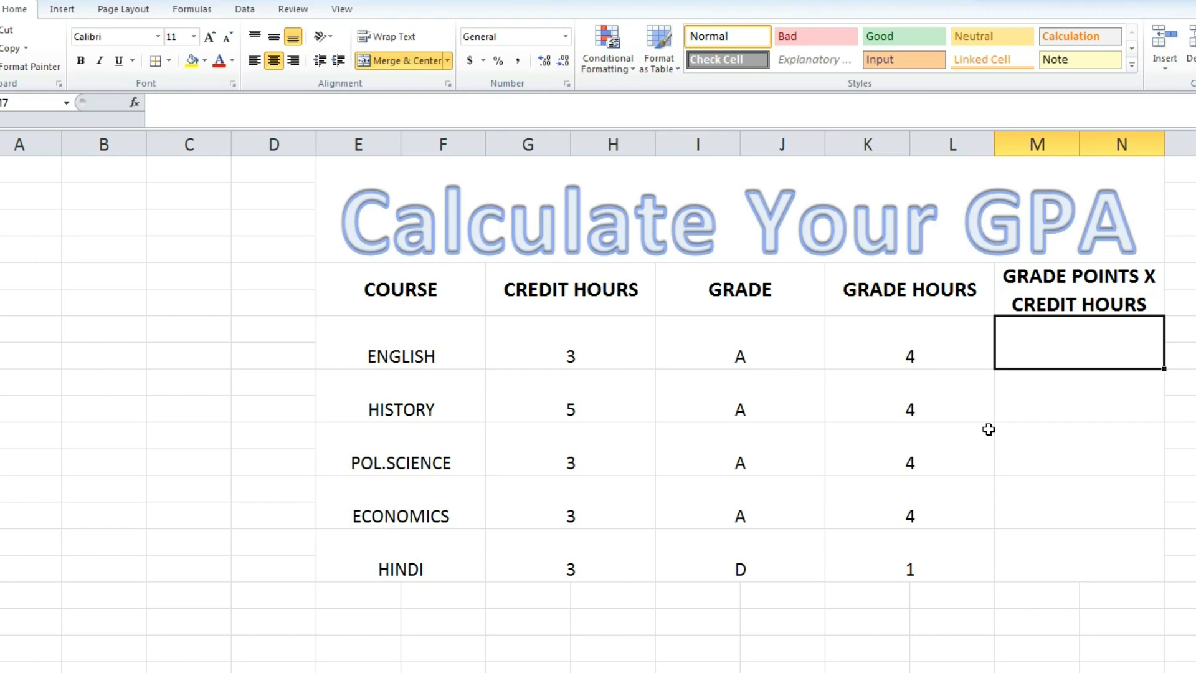
text(=)
click(572, 349)
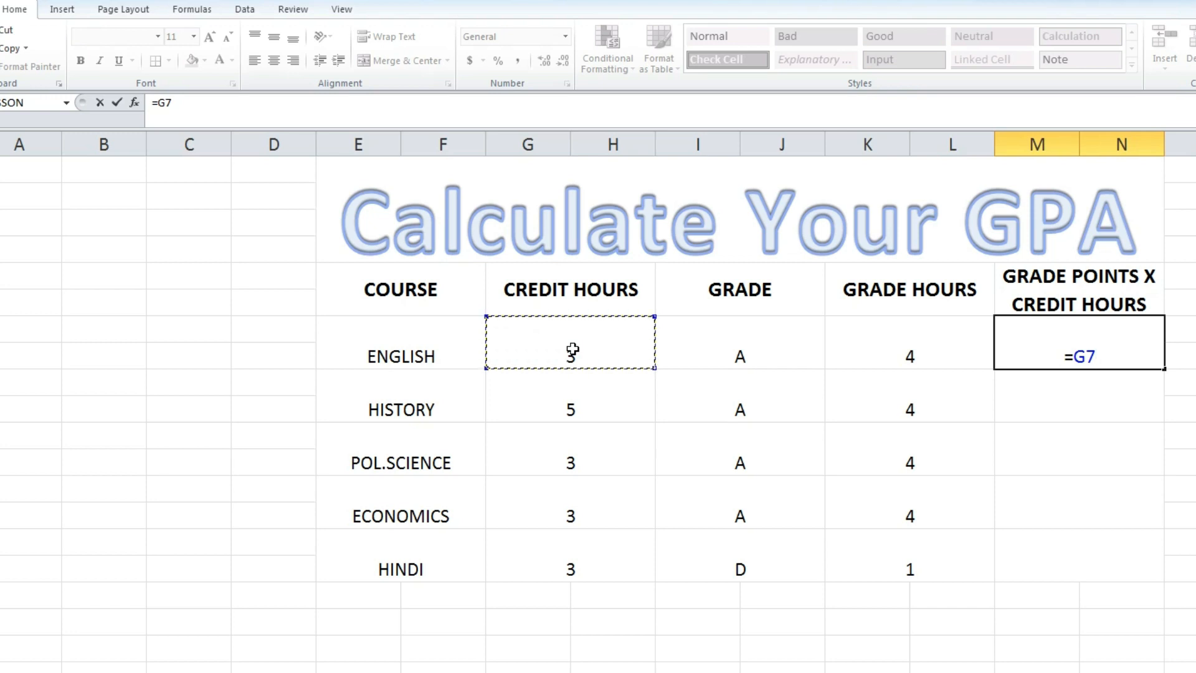
text(*)
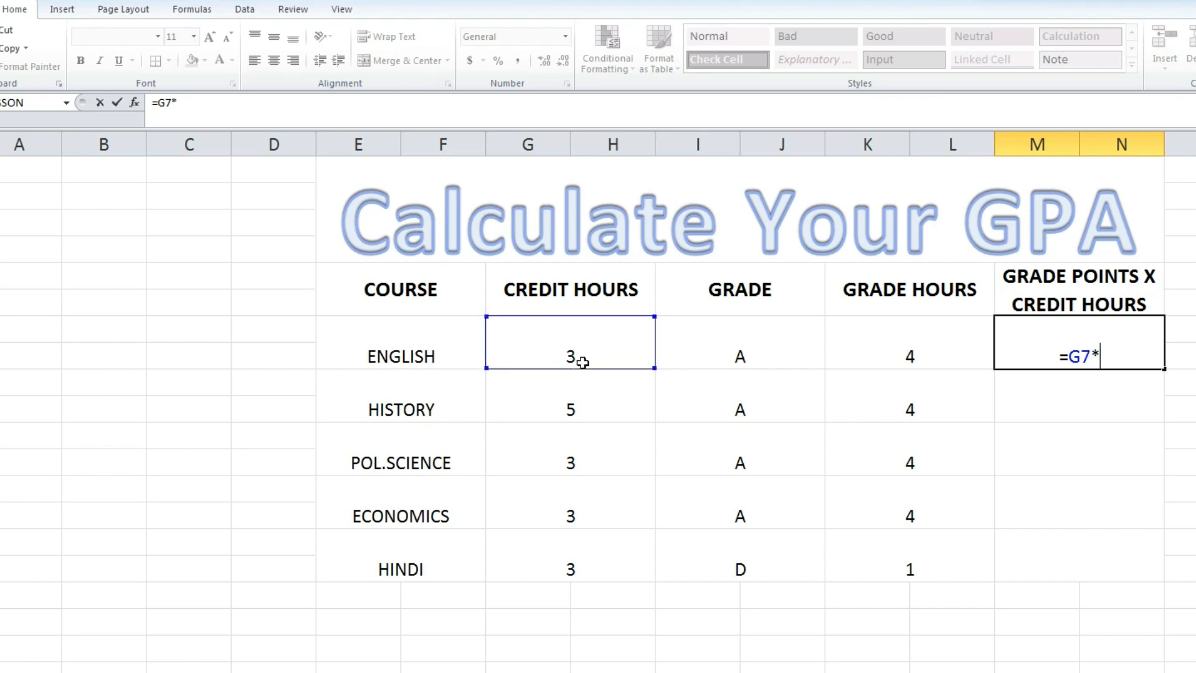
click(860, 350)
key(Return)
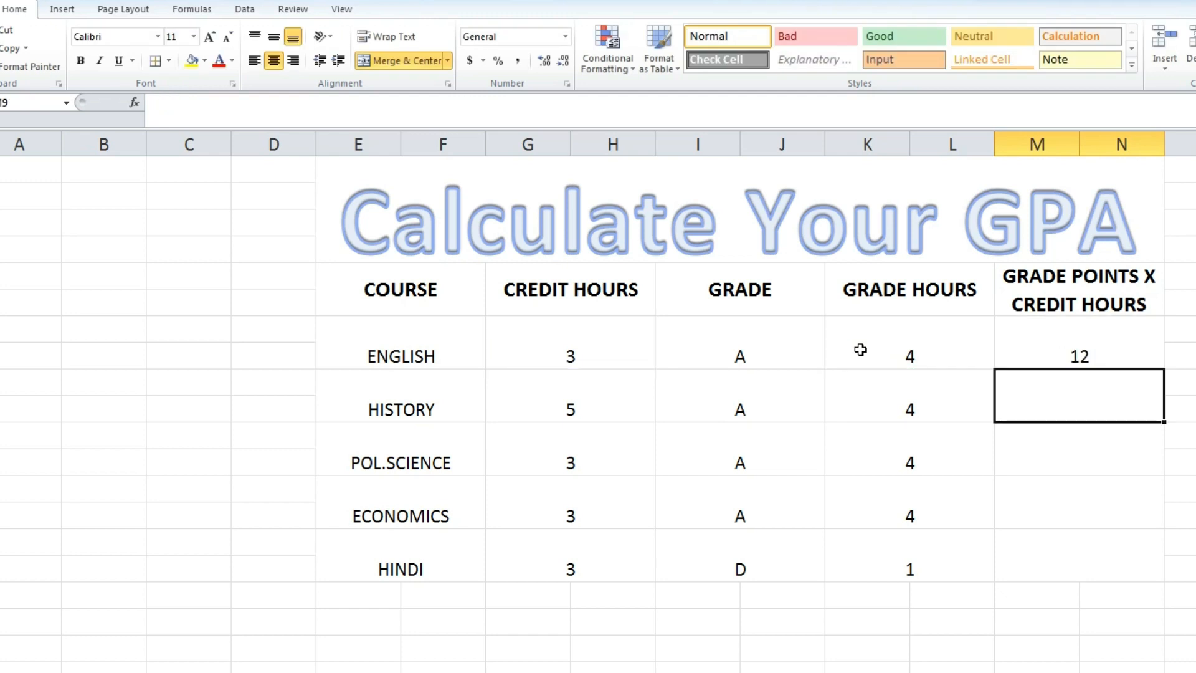
Step: Copy the ENGLISH multiplication formula down the GRADE POINTS X CREDIT HOURS column through the HINDI row
click(1046, 352)
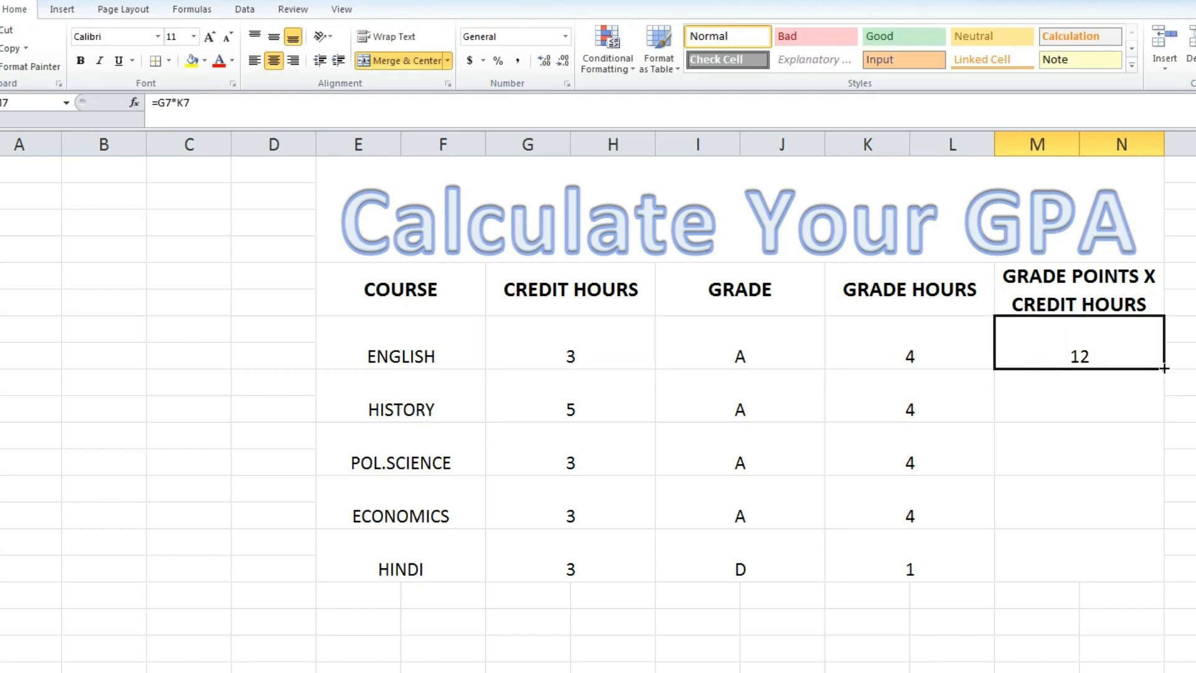
drag(1166, 369, 1167, 577)
click(1023, 537)
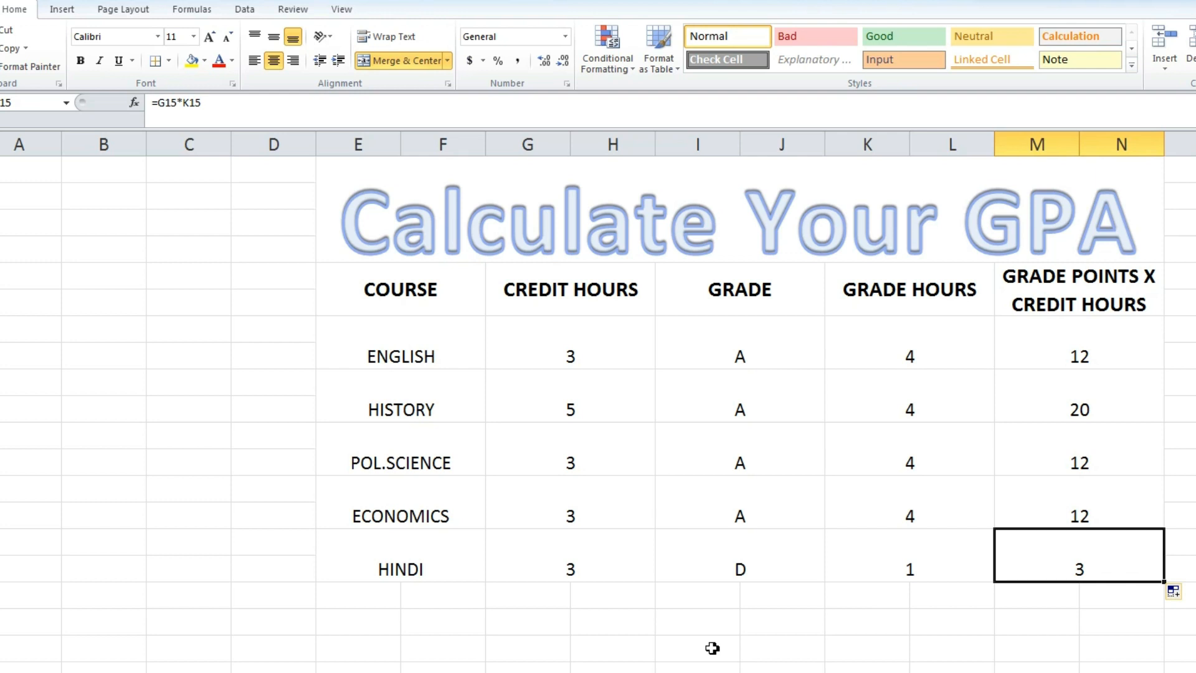
Step: Merge and center the two-row block under the CREDIT HOURS column and total the column there with =SUM(G7:H16)
drag(521, 602, 582, 618)
click(381, 61)
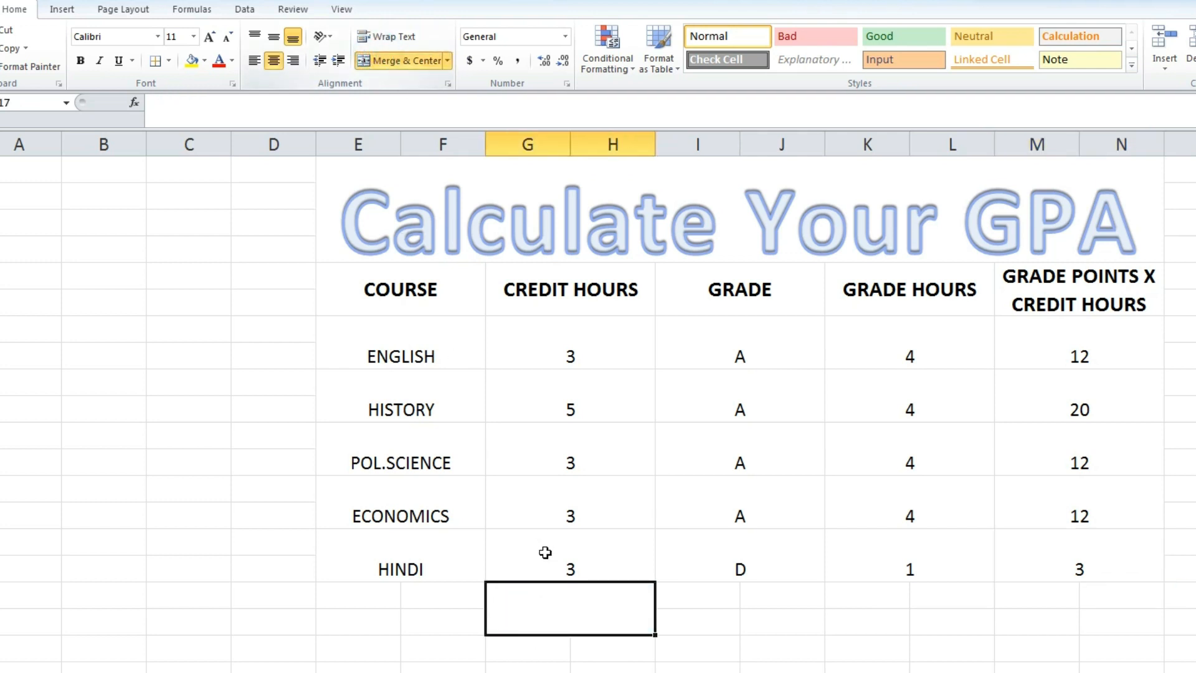
text(=)
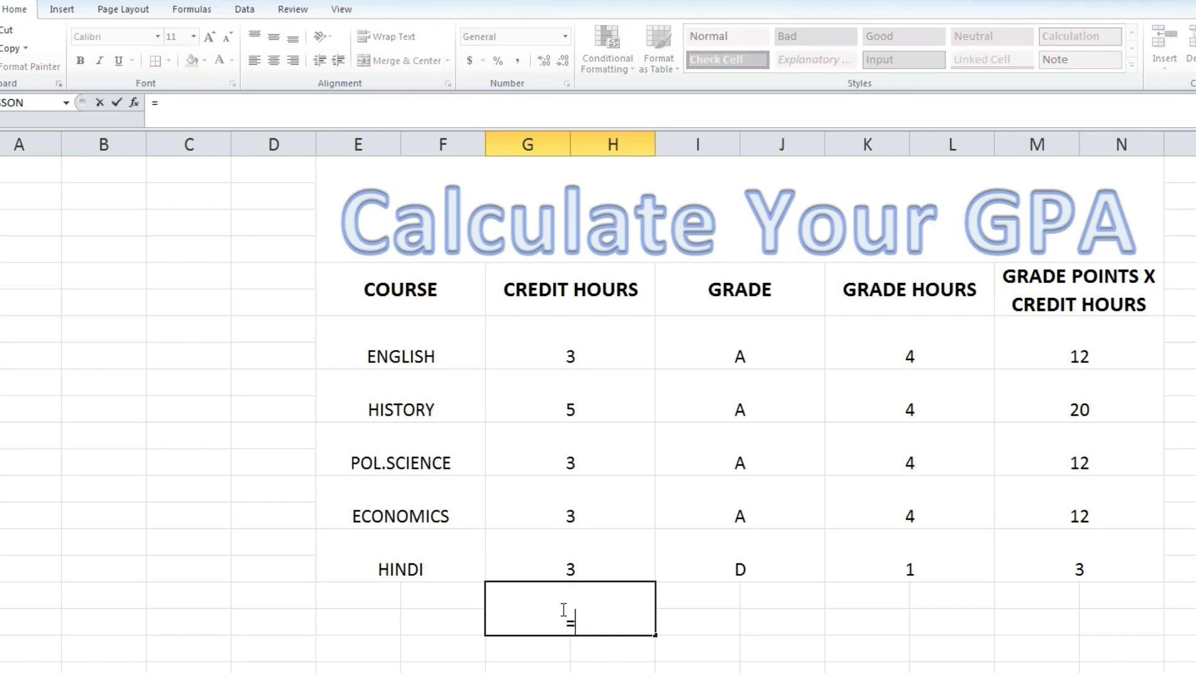
text(SUM)
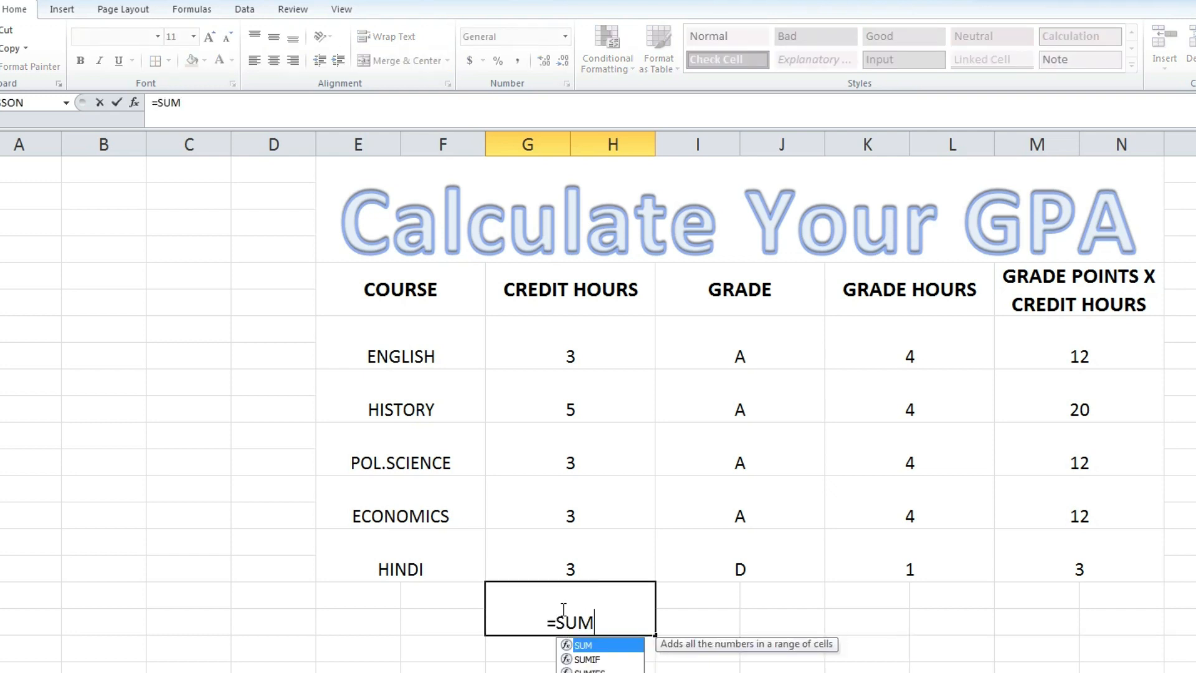
text(()
drag(556, 338, 556, 545)
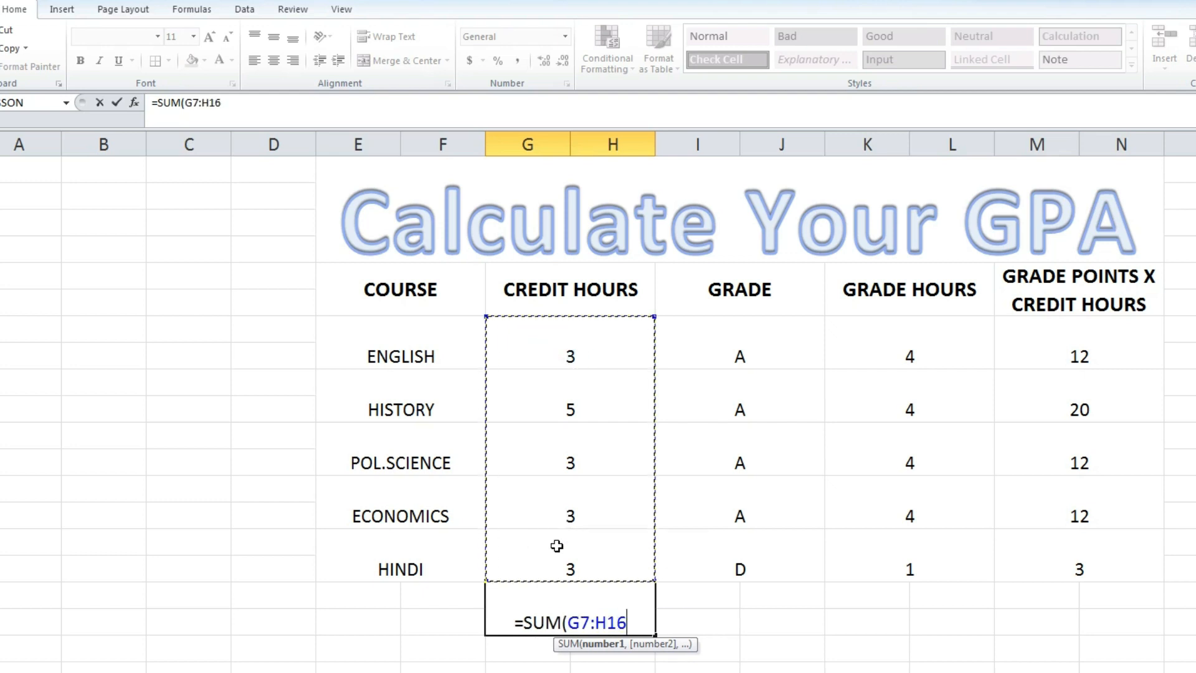
text())
key(Return)
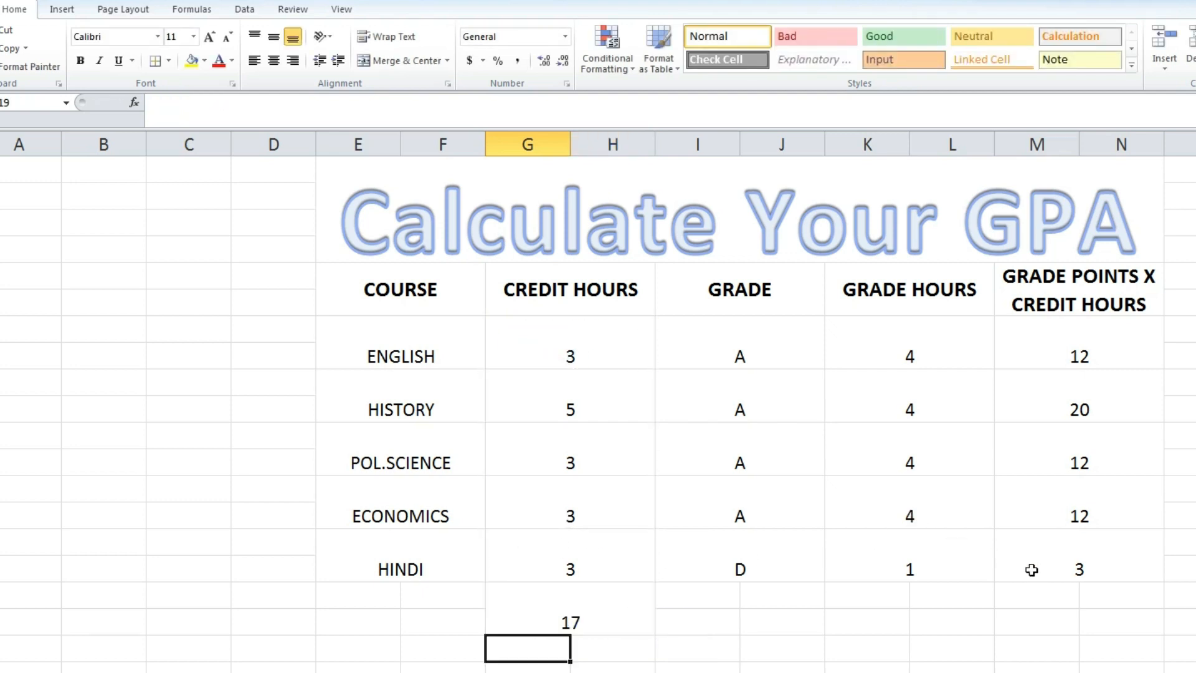
Step: Merge and center the block below the GRADE POINTS X CREDIT HOURS column and enter =SUM(M7:N16) in it
drag(1050, 598, 1084, 619)
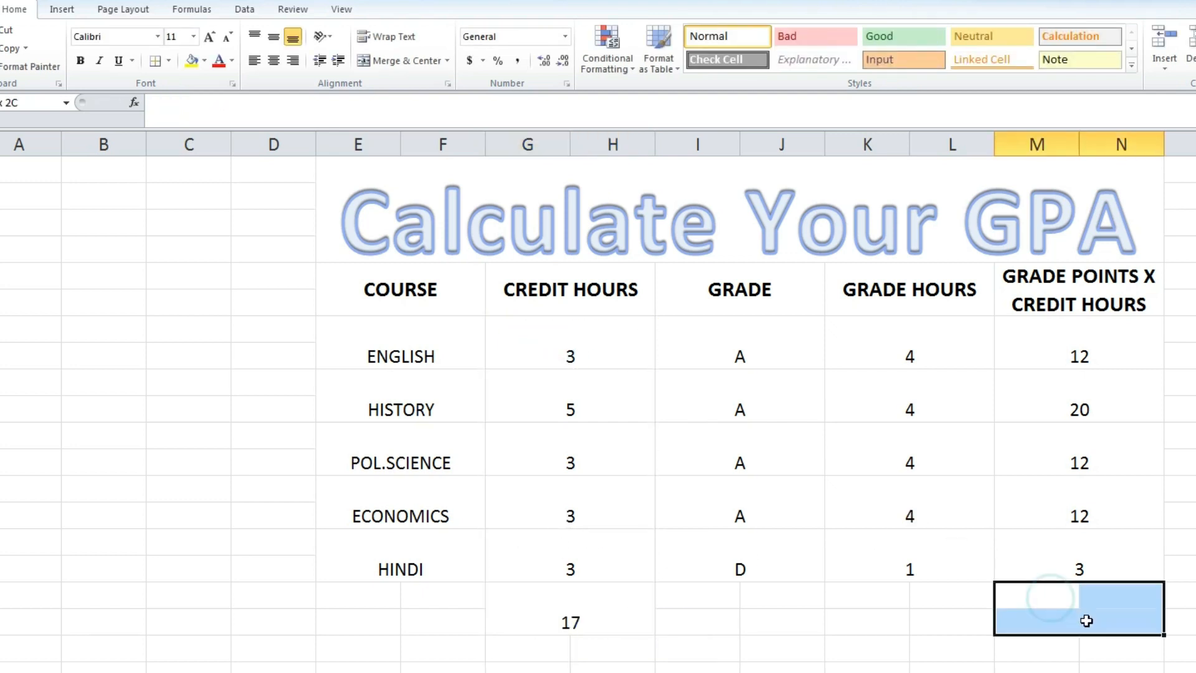
click(399, 62)
text(=)
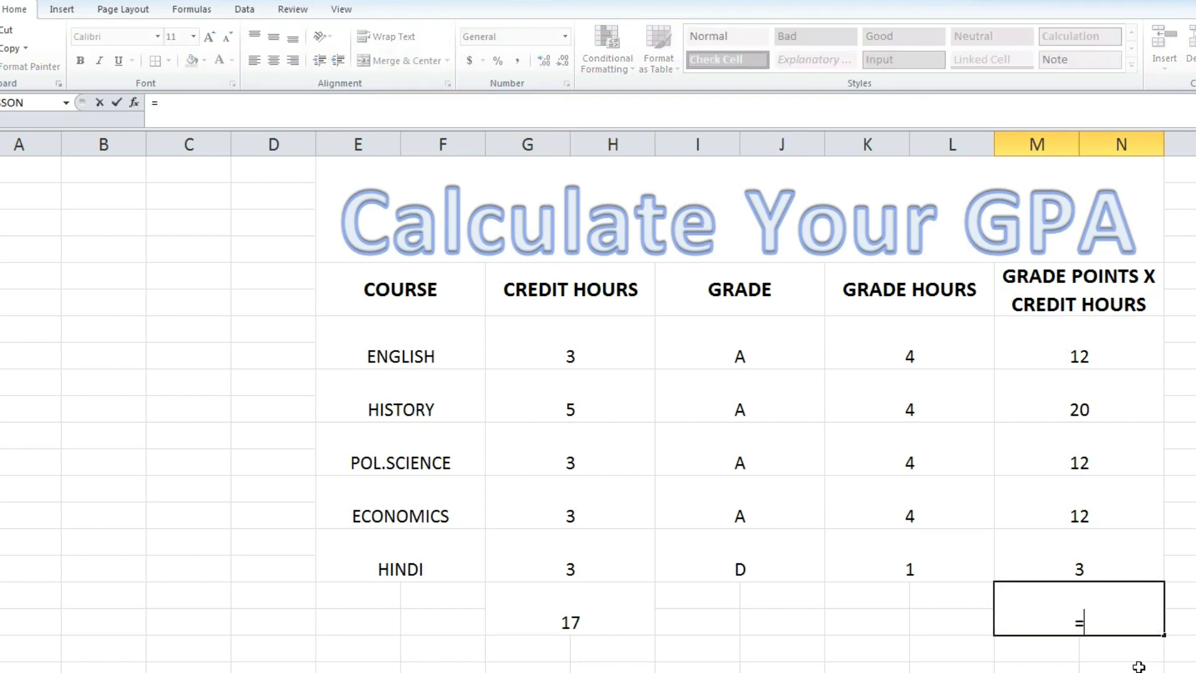
text(SUM)
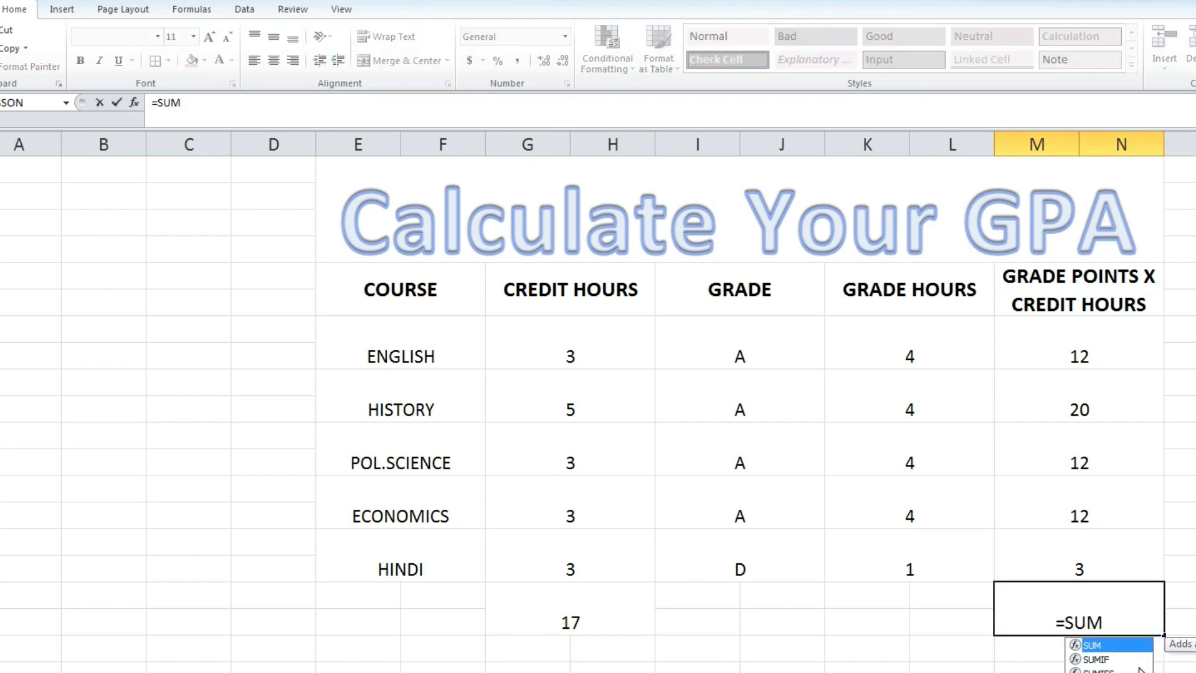
text(()
drag(1086, 352, 1064, 540)
text())
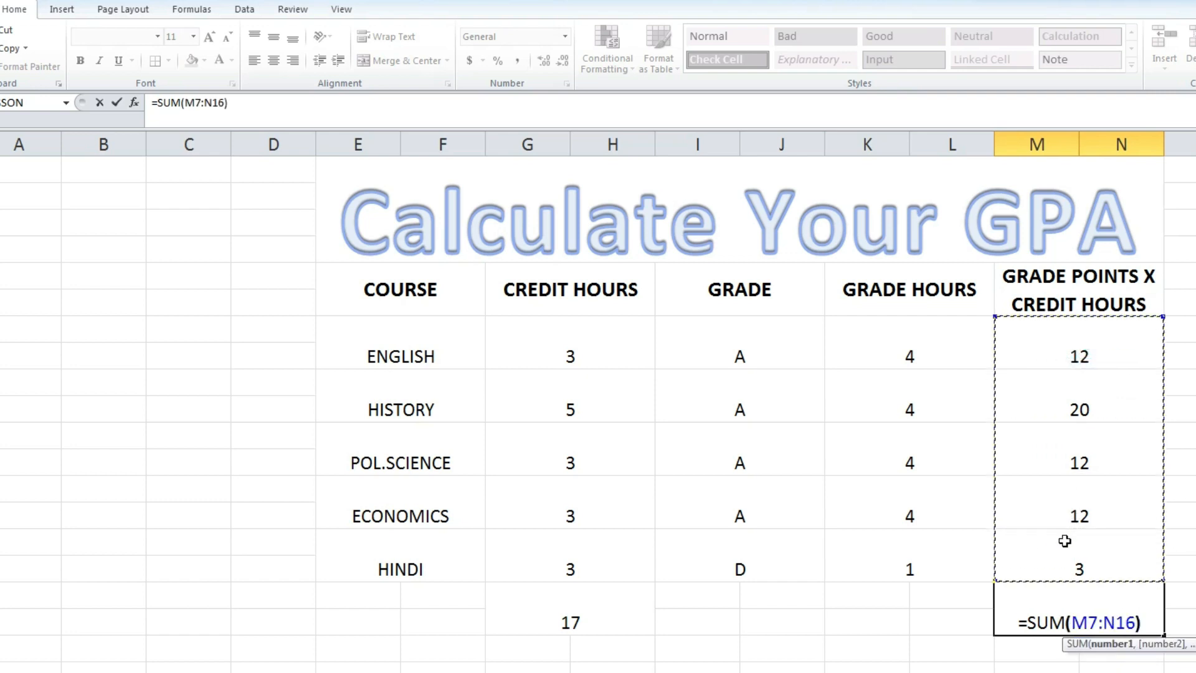
key(Return)
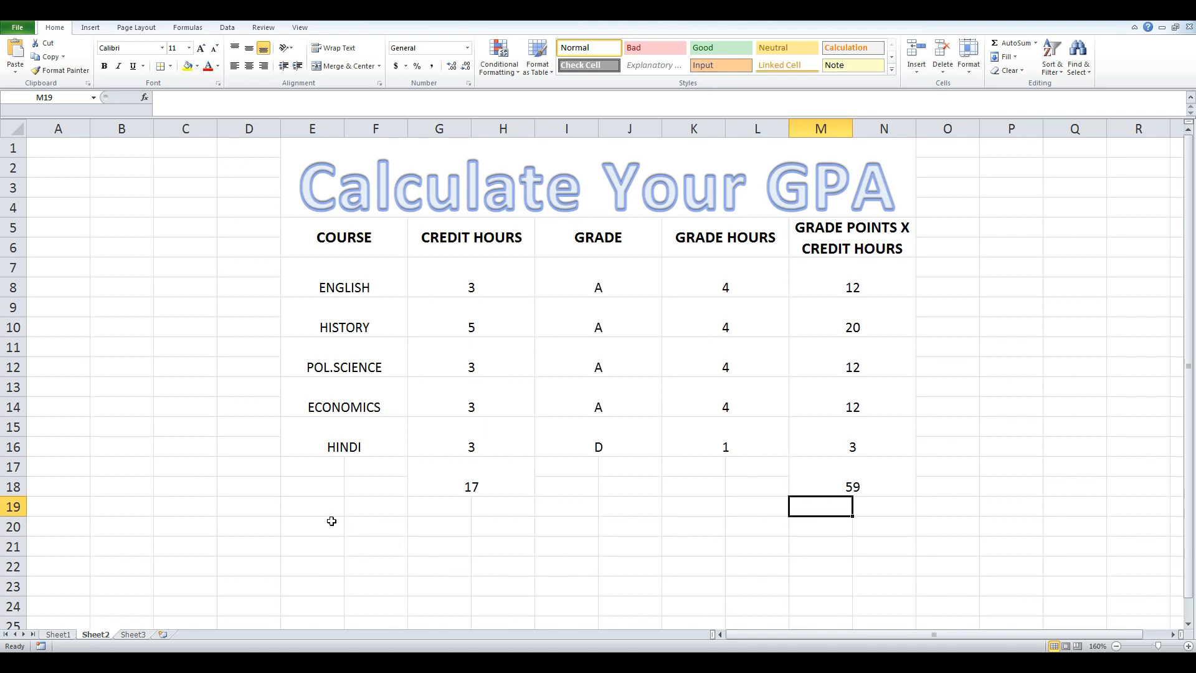
Step: Merge and center E20:F21 and link it by formula to the GRADE POINTS X CREDIT HOURS total
drag(329, 526, 365, 543)
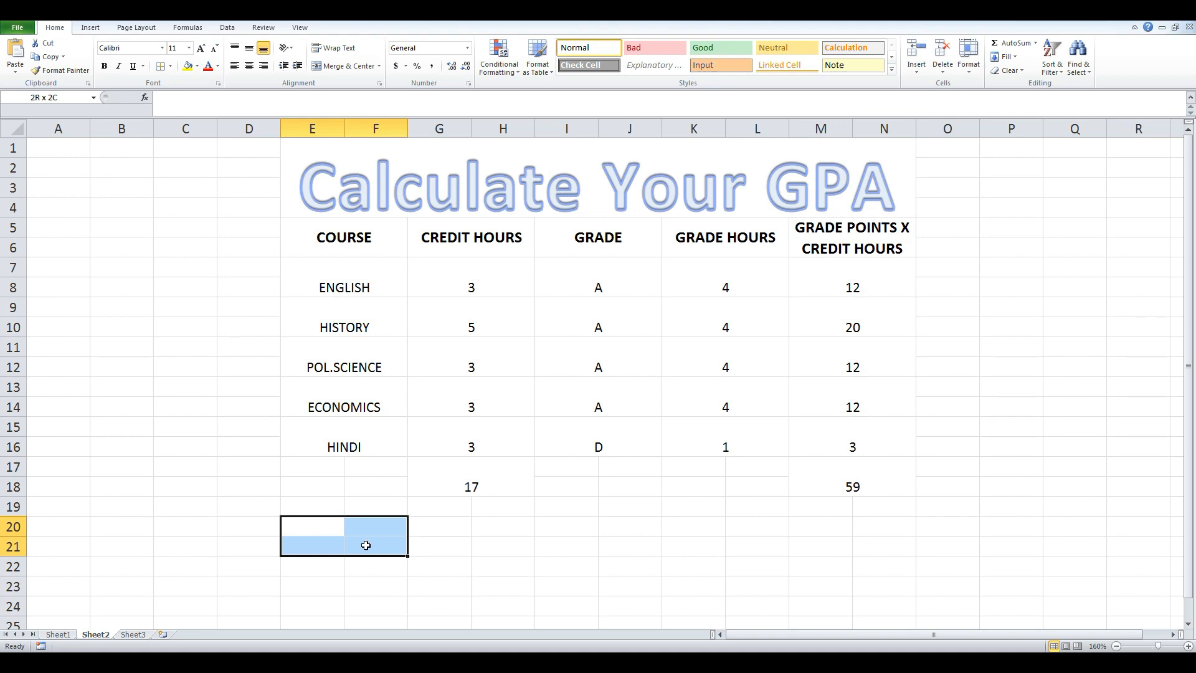
click(335, 68)
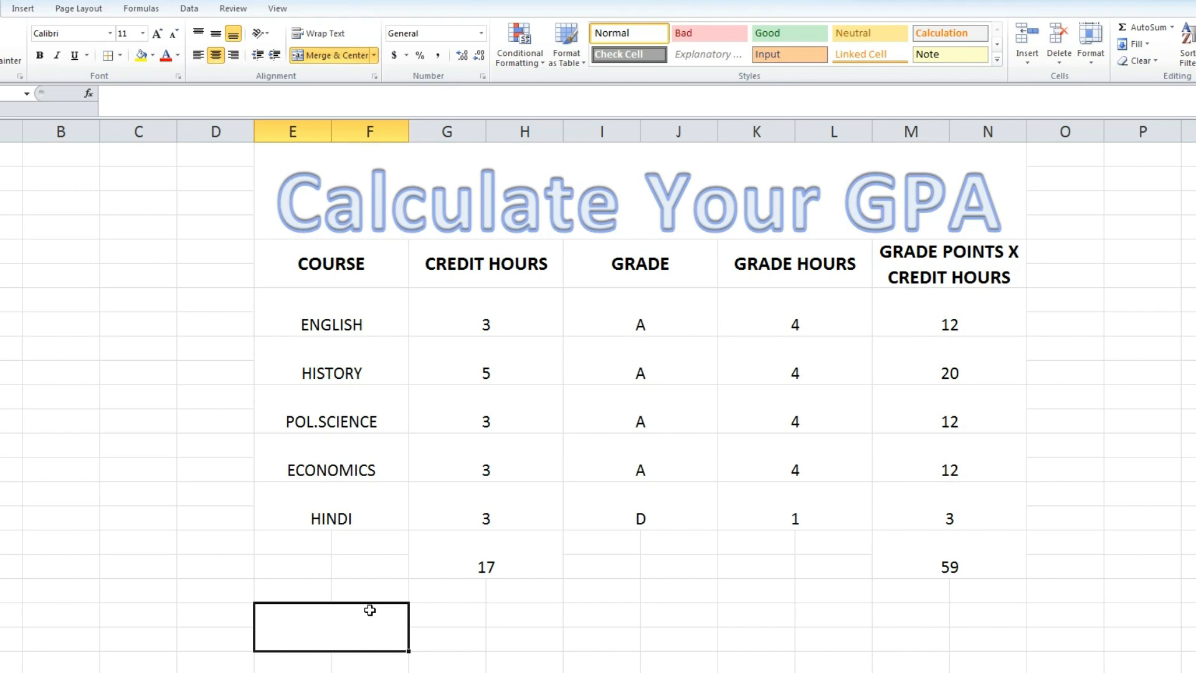
text(=)
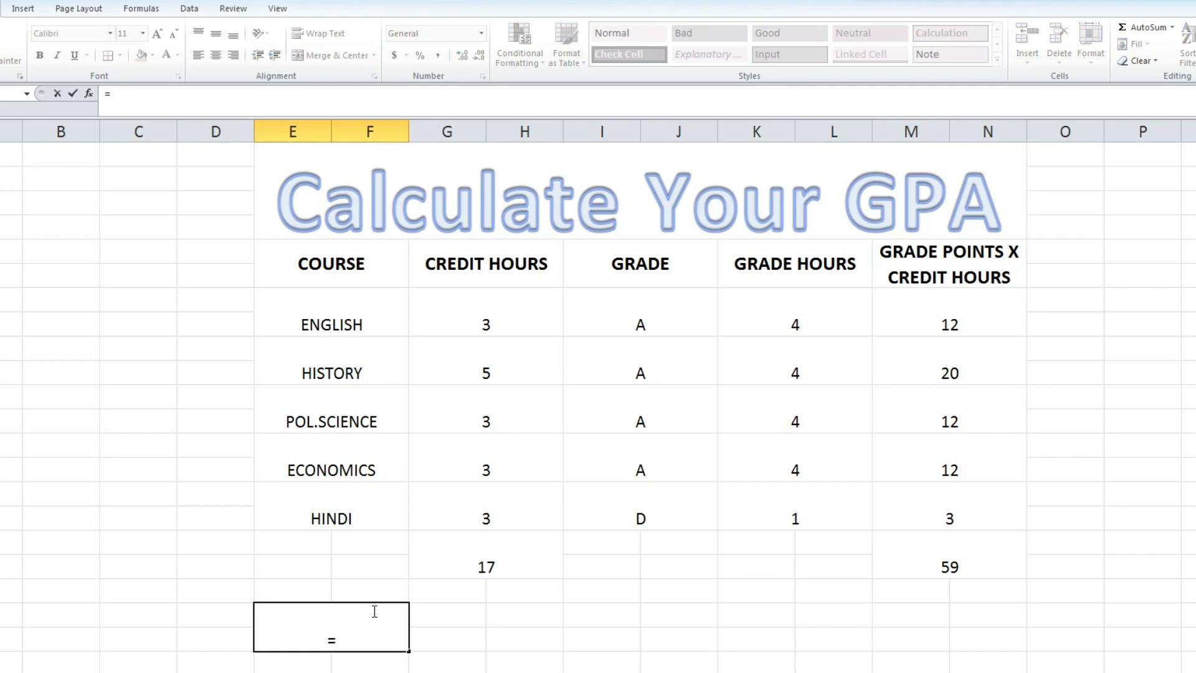
click(955, 553)
key(Return)
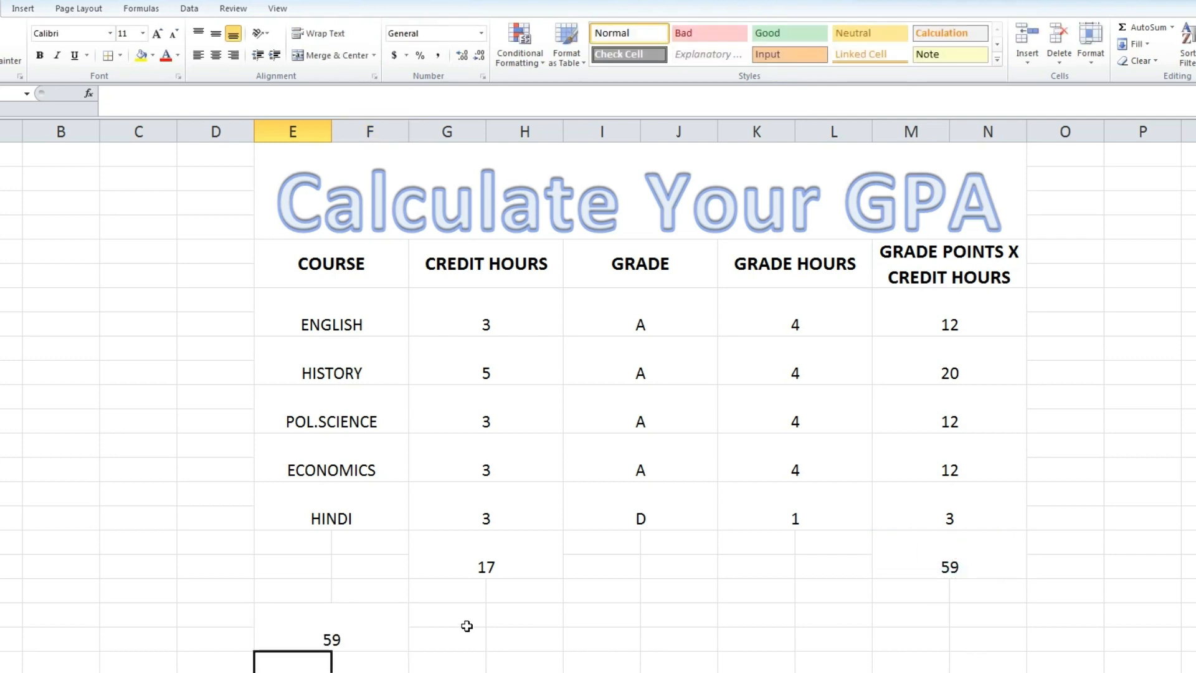
Step: Merge and center G20:H21 and draw a division sign shape about 0.43" wide and 0.26" high in it
drag(467, 625, 499, 645)
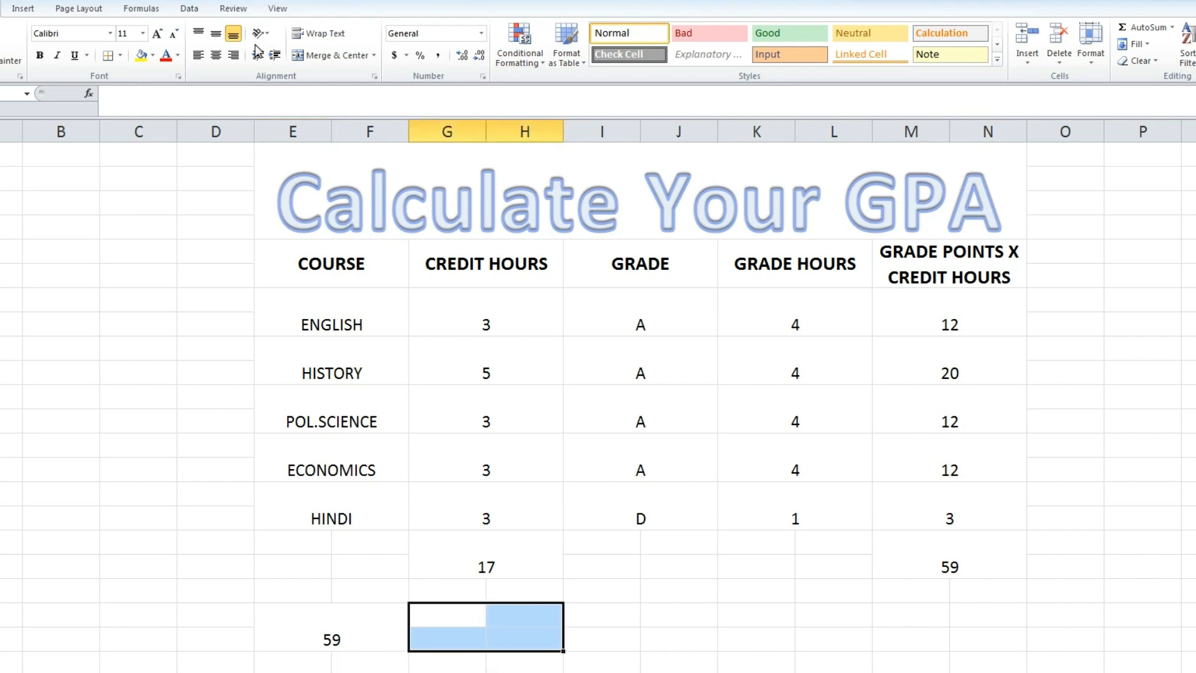
click(315, 56)
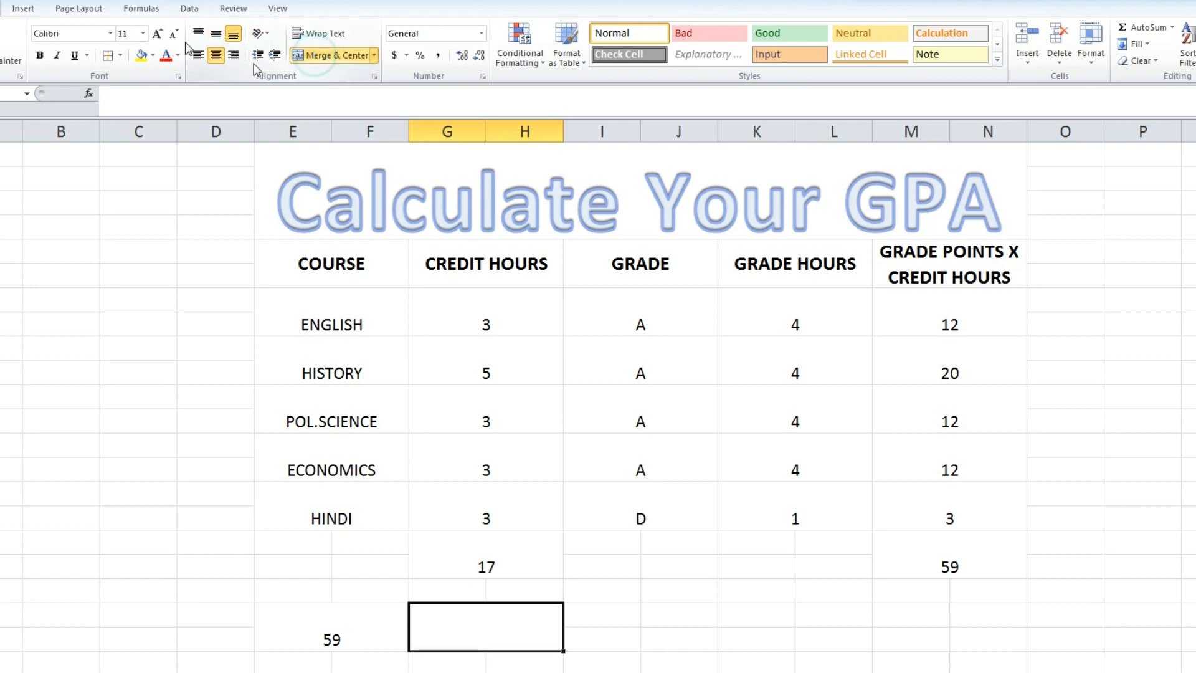
click(30, 11)
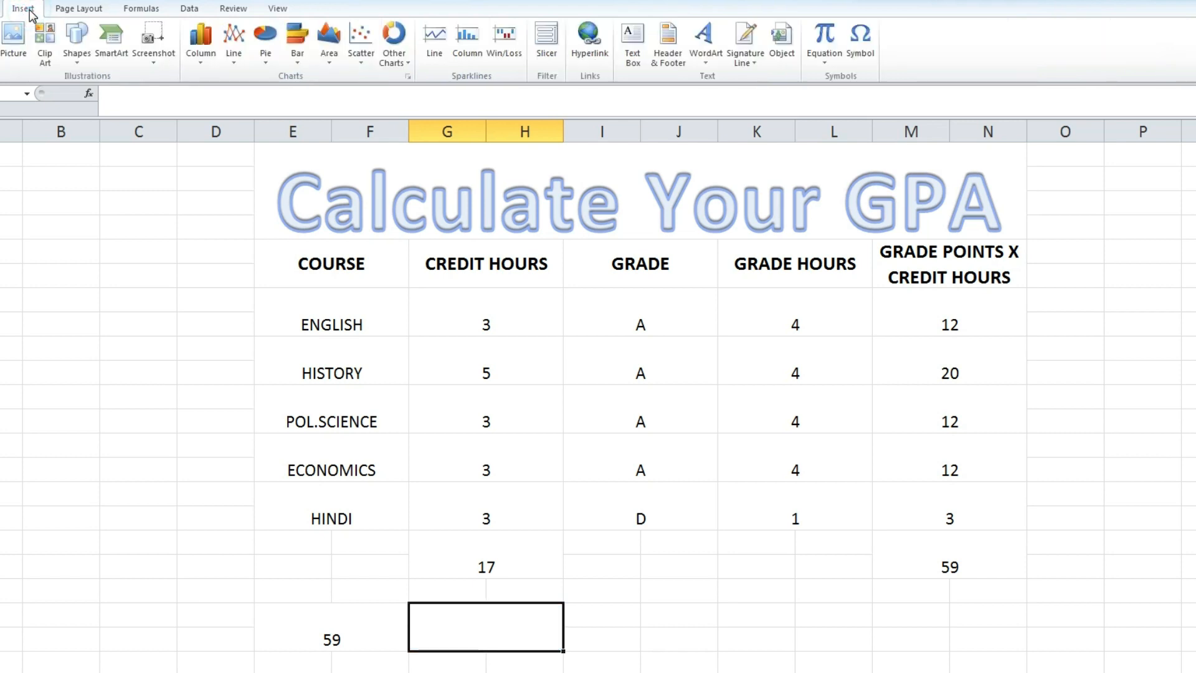
click(76, 65)
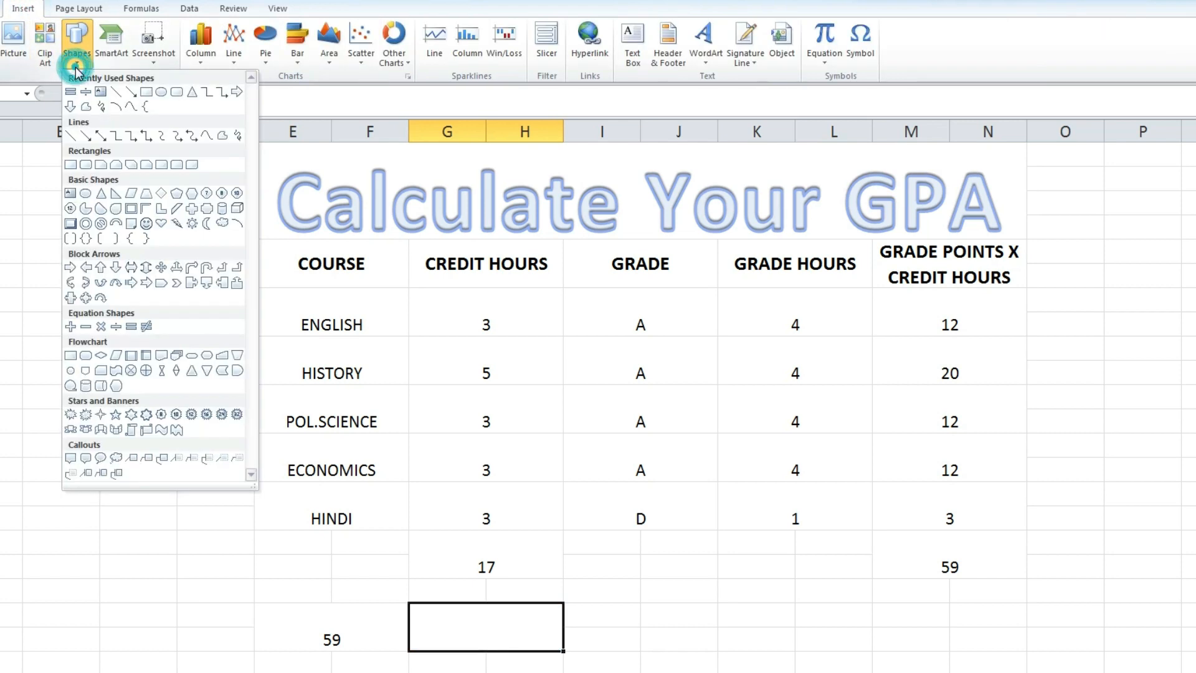
click(101, 326)
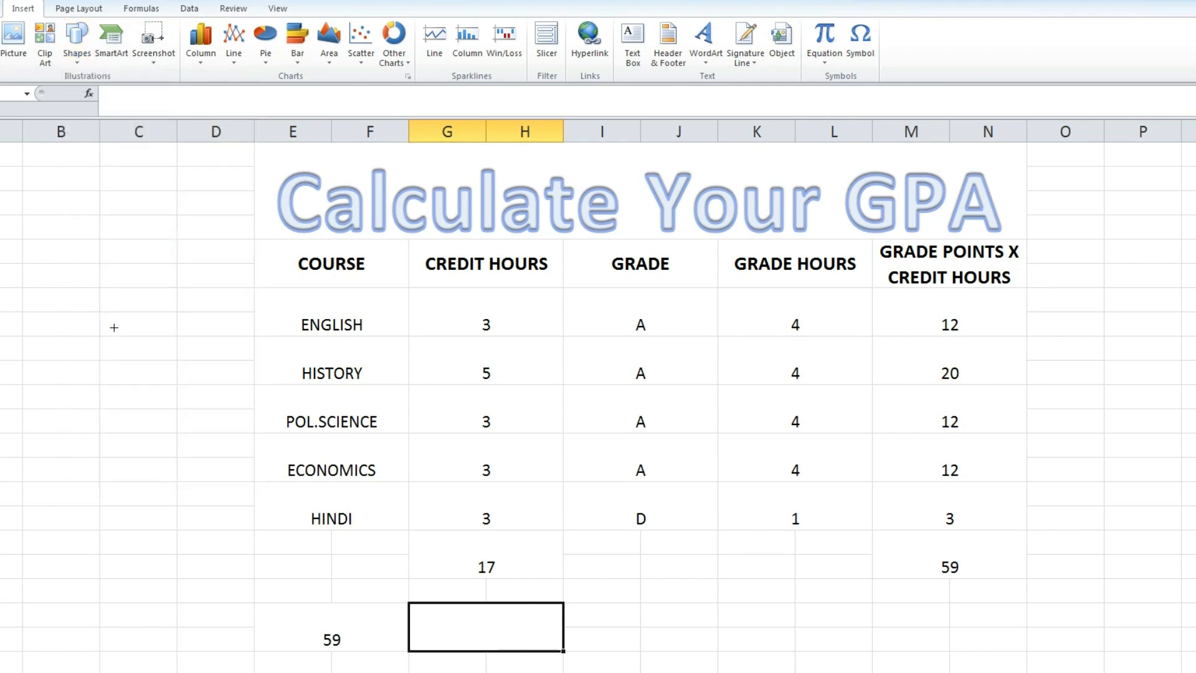
drag(457, 618, 504, 646)
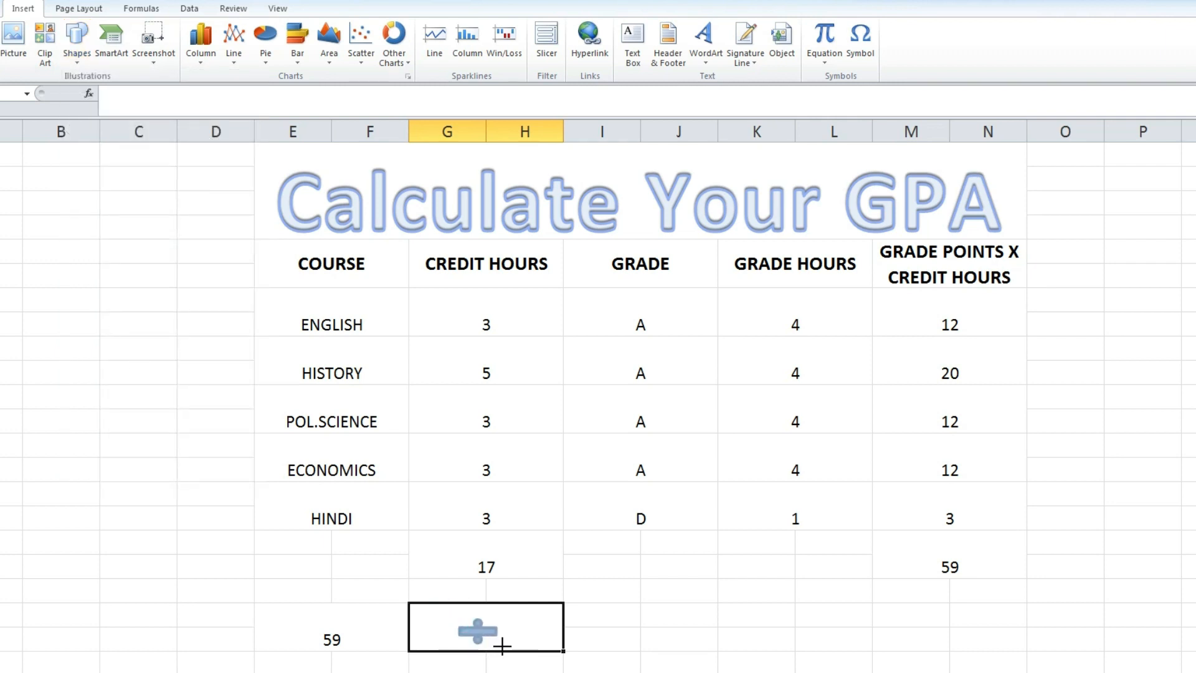
click(541, 635)
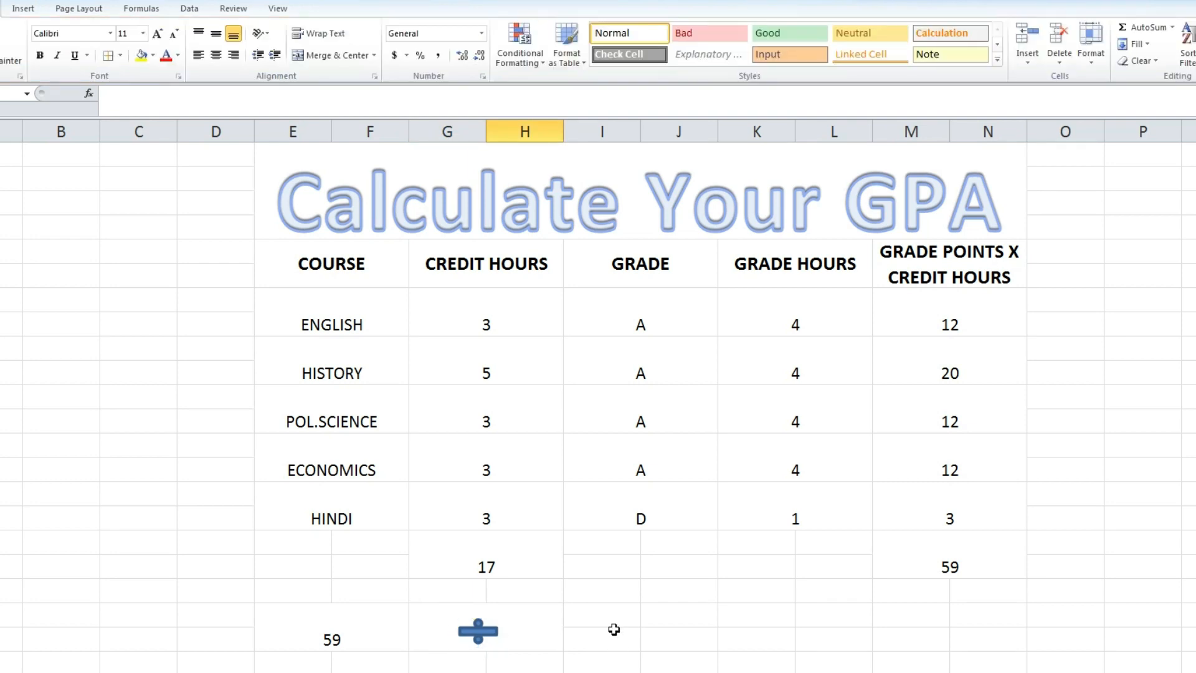
Step: Merge and center I20:J21 and link it to the CREDIT HOURS total with =G17
drag(611, 617, 647, 636)
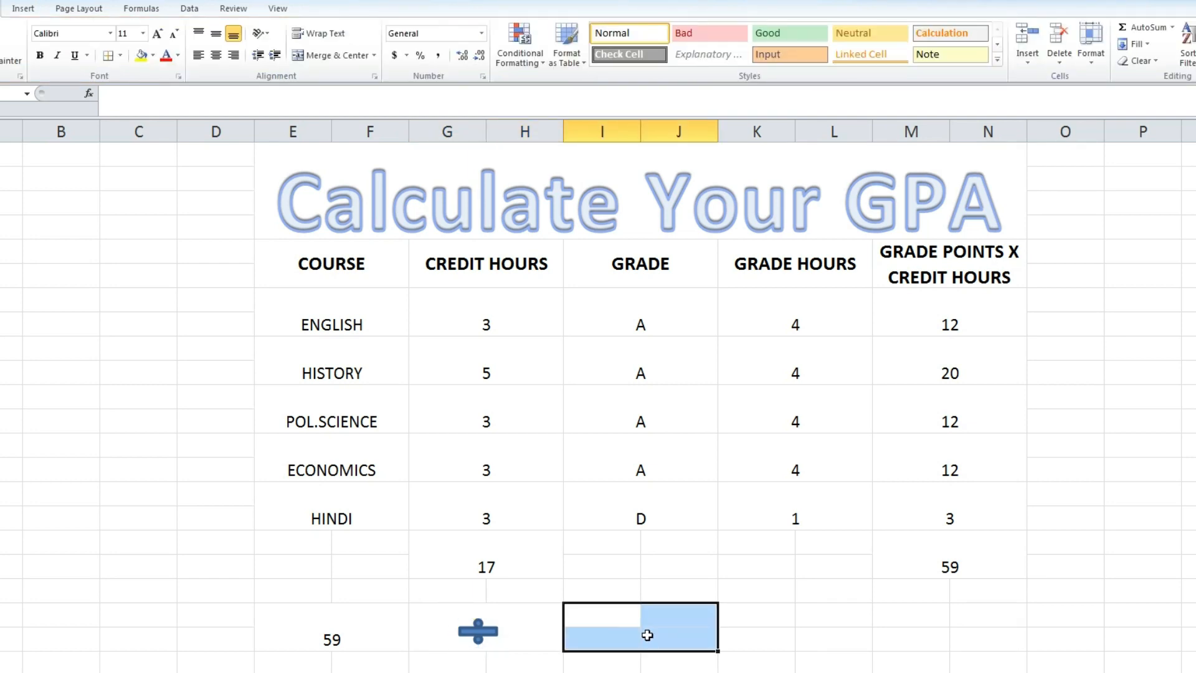
click(342, 55)
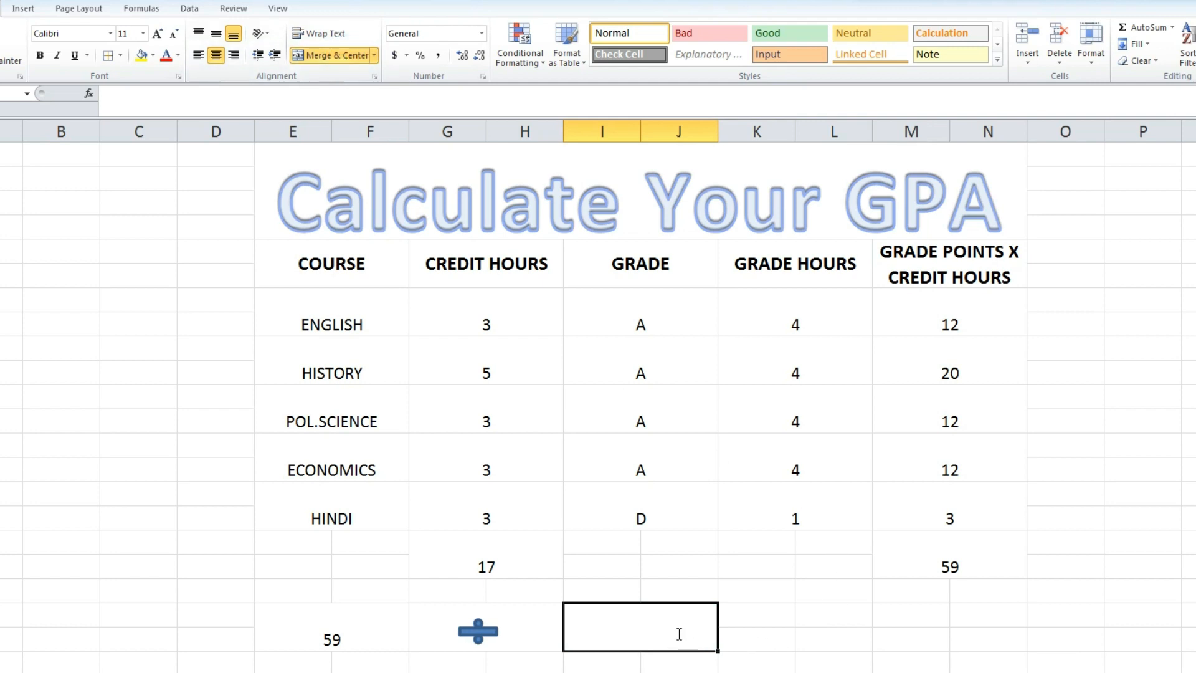
text(=)
click(465, 548)
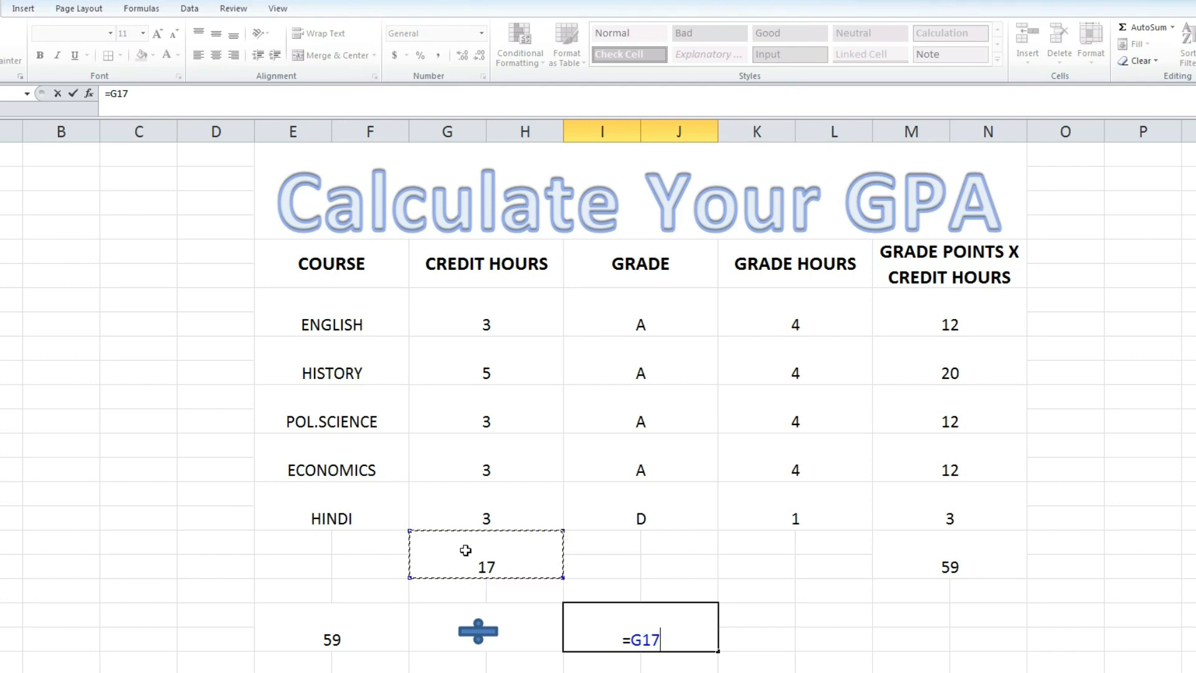
key(Return)
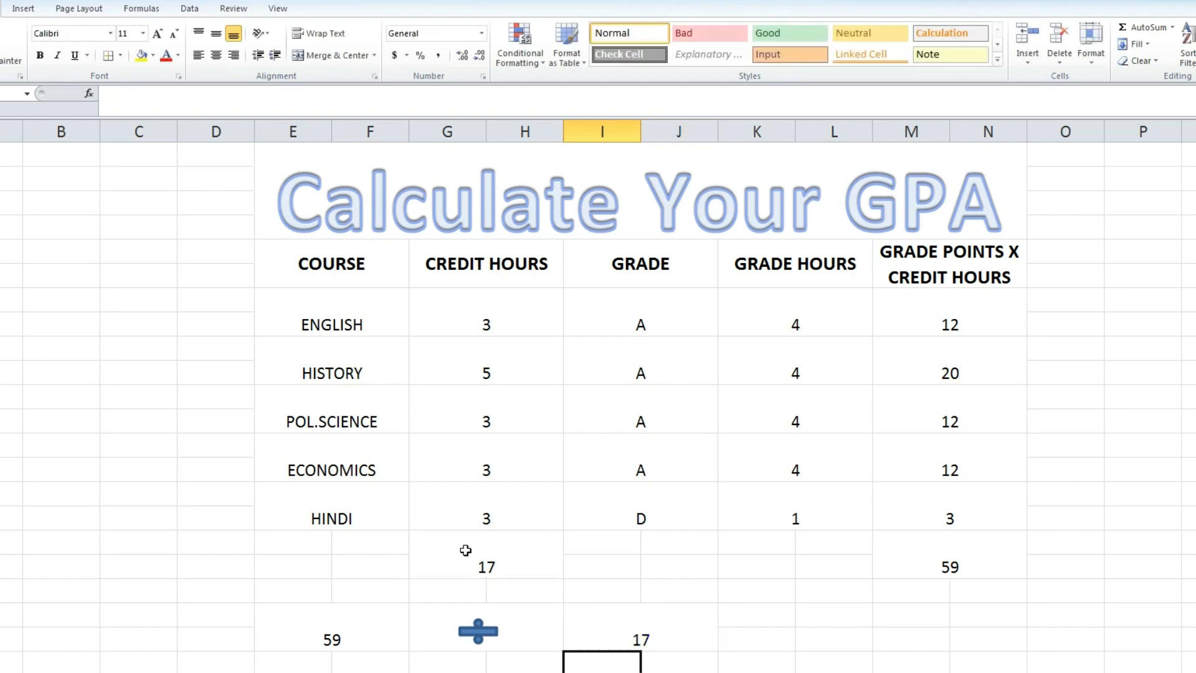
Step: Merge and center K20:L21 and draw an equal sign shape about 0.41" wide and 0.19" high in it
drag(757, 616, 798, 638)
click(318, 55)
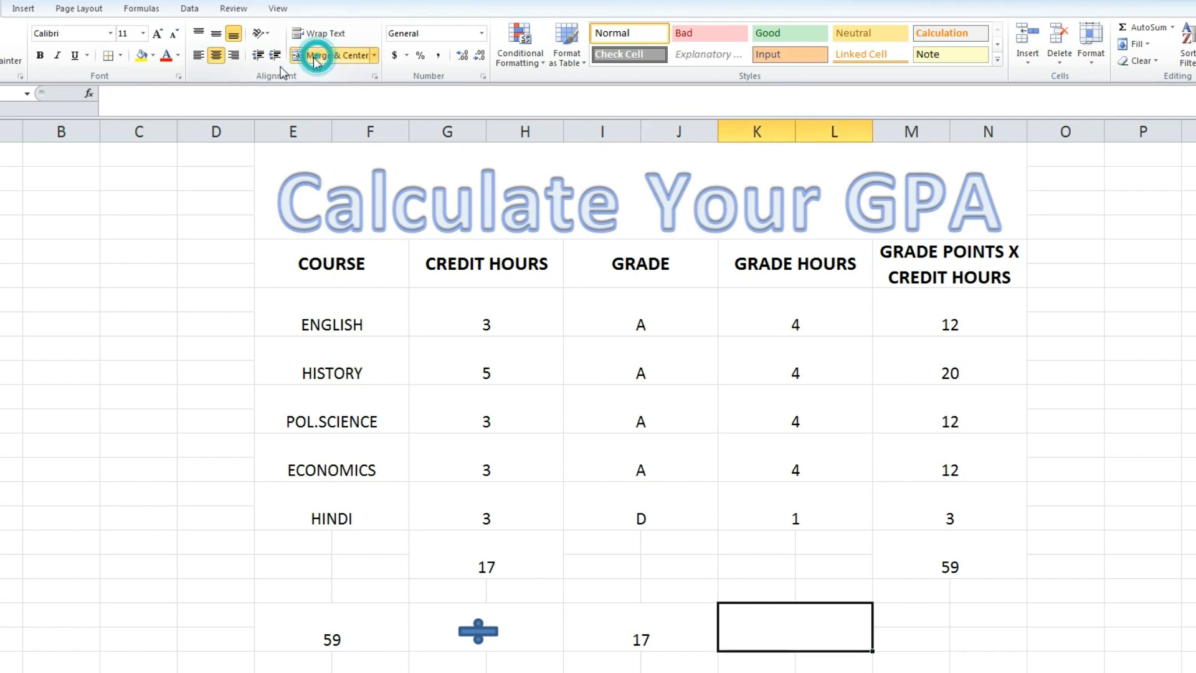
click(31, 10)
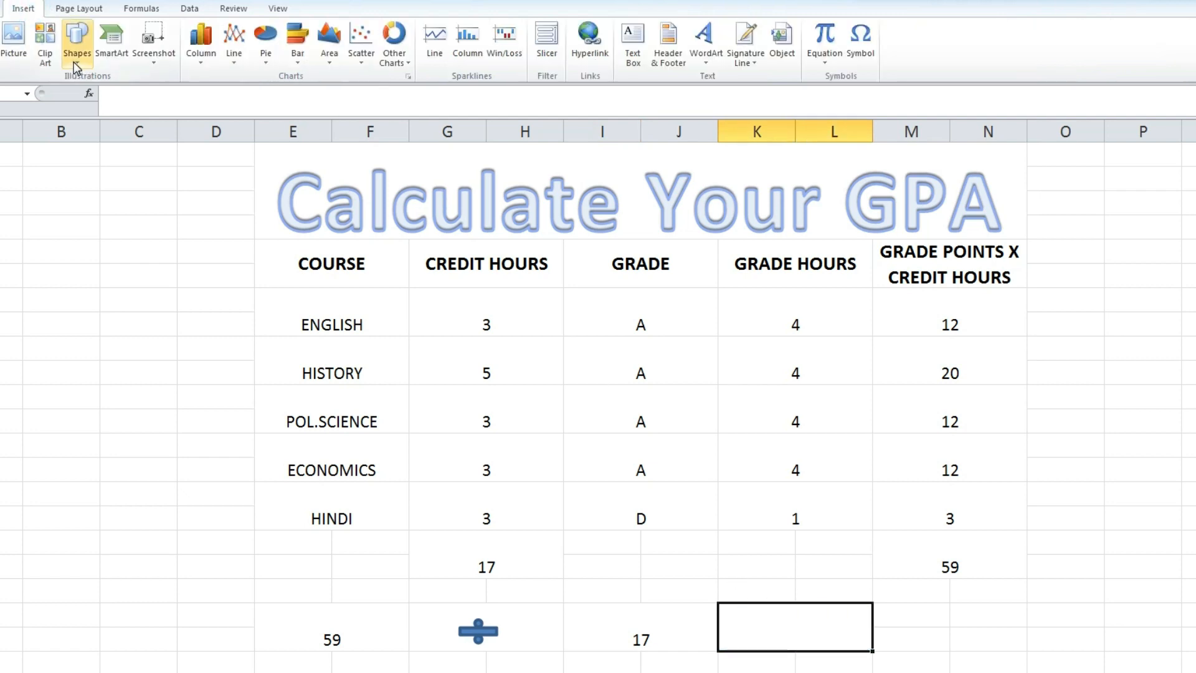
click(76, 62)
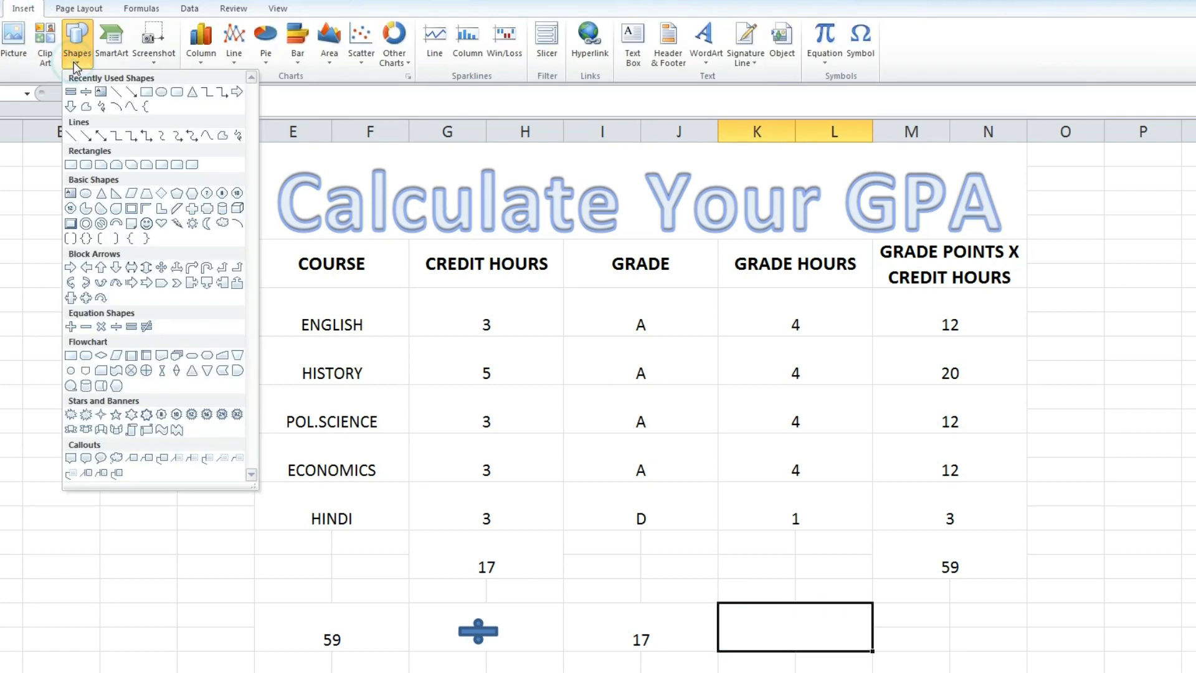
click(131, 327)
drag(770, 624, 809, 640)
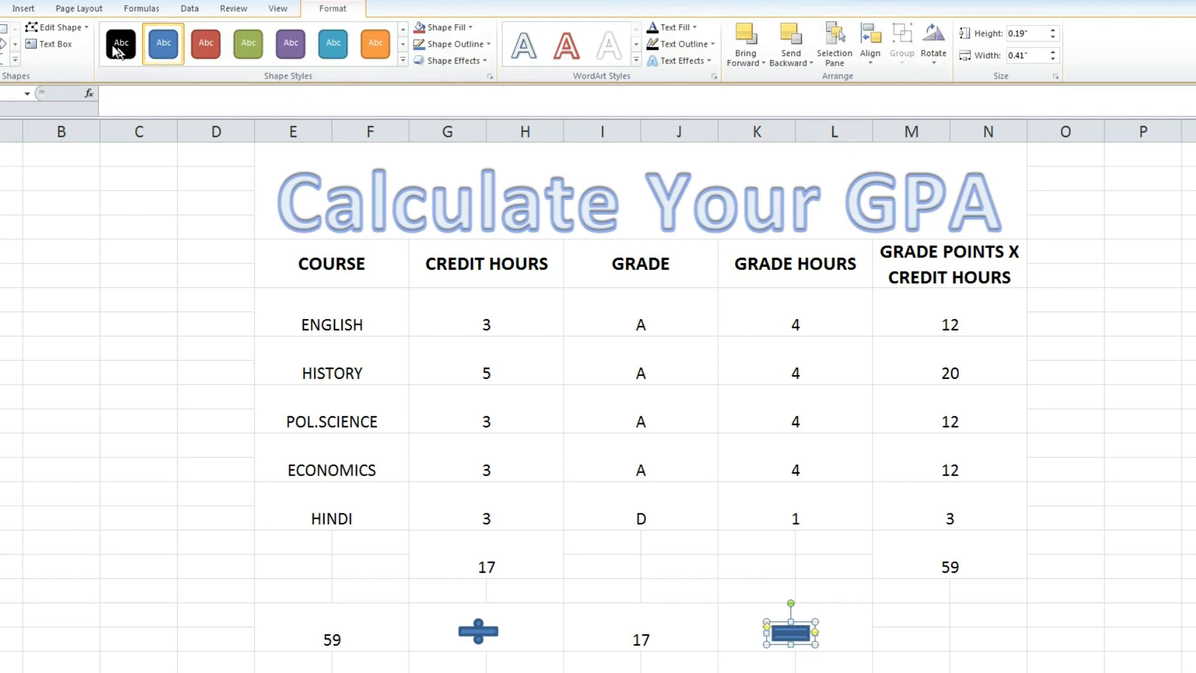
Step: Apply the black shape style to the equal and division signs and stretch the equal sign to about 0.31" high
click(118, 47)
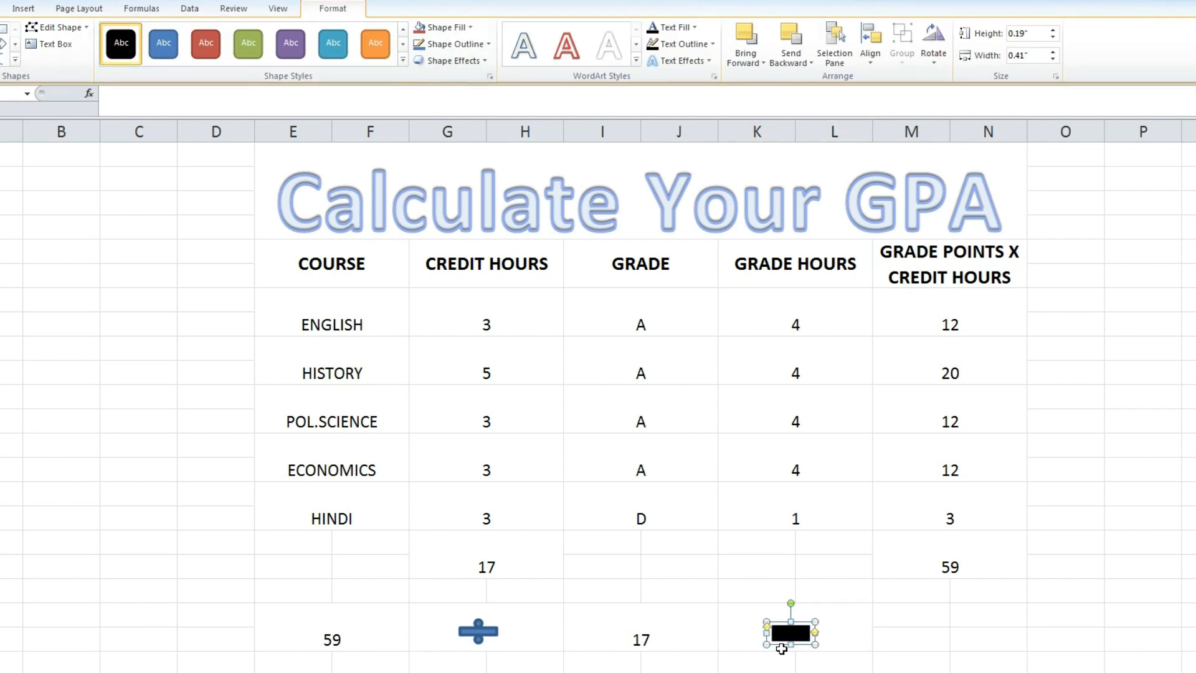
drag(790, 622, 790, 608)
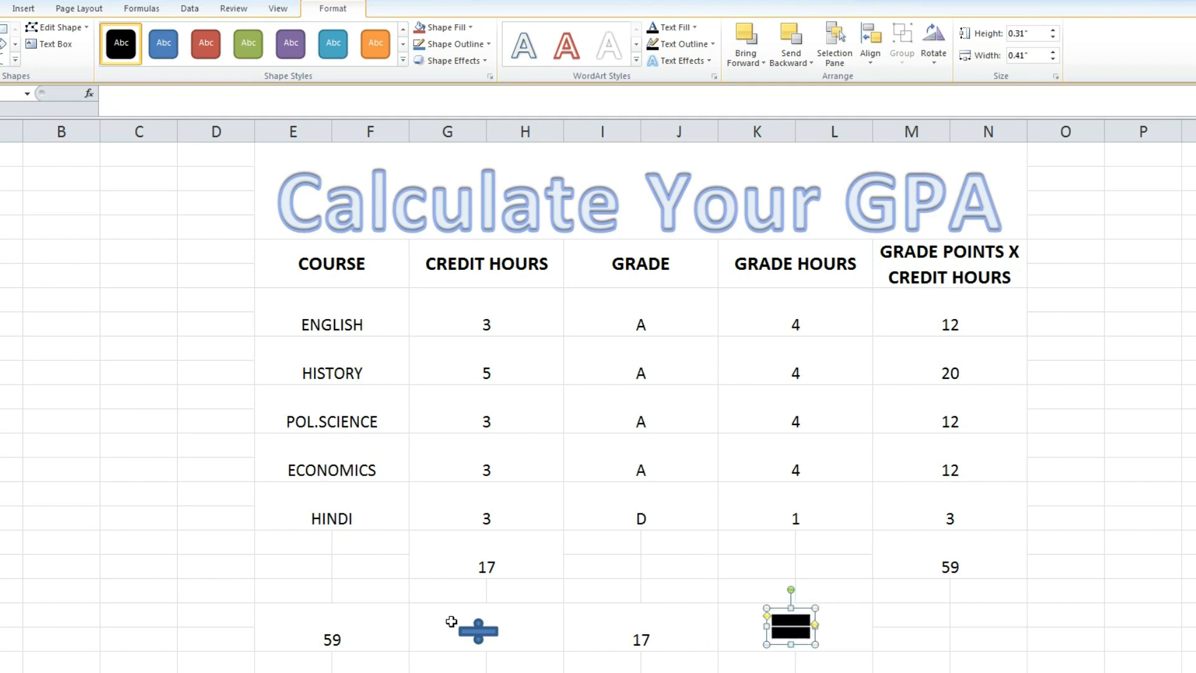
click(480, 631)
click(125, 41)
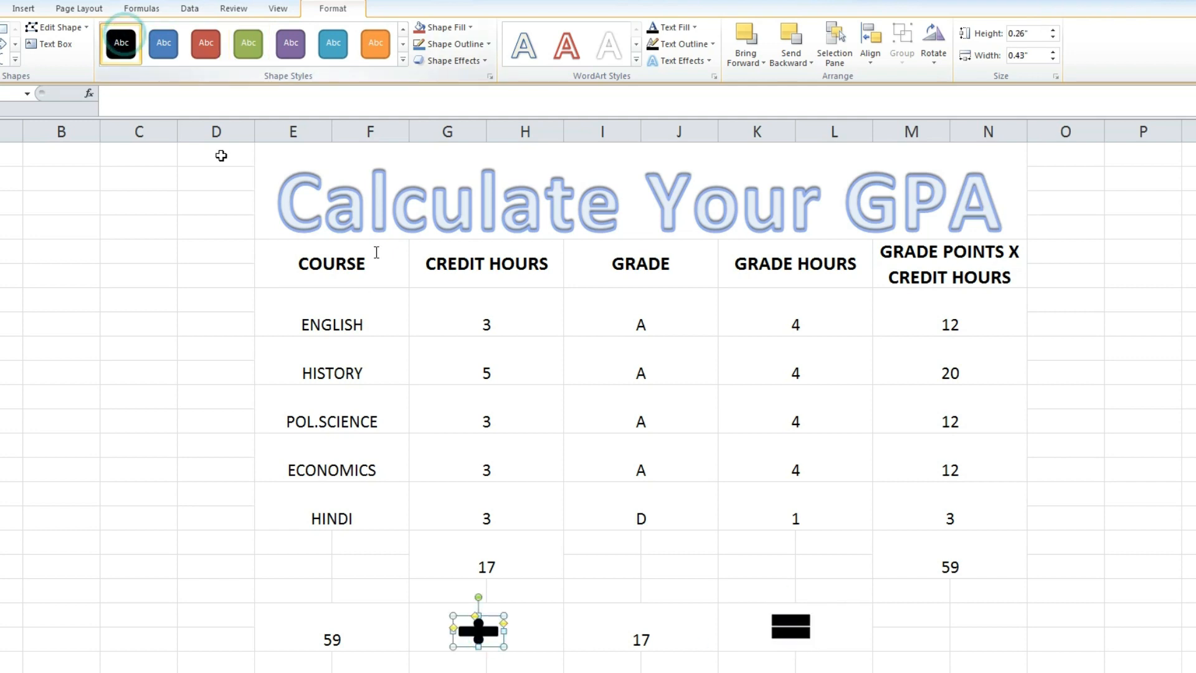
Step: Merge and center M20:N21 and enter the formula =E20/I20 to calculate the GPA
drag(915, 610, 962, 649)
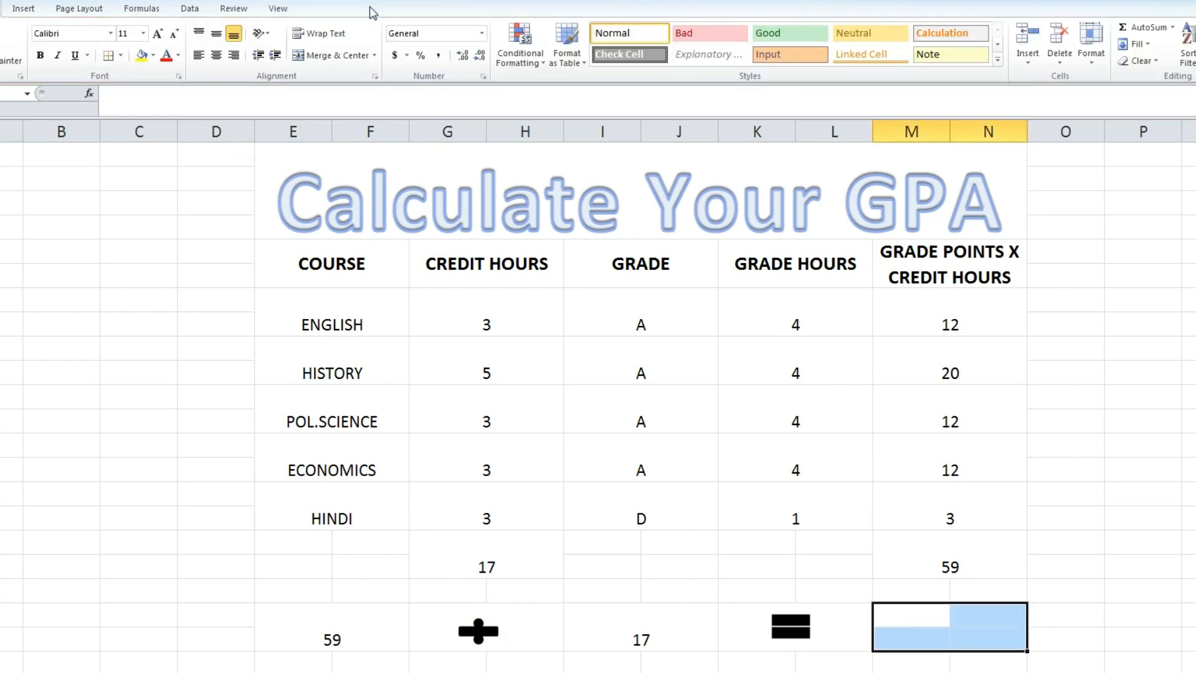
click(333, 54)
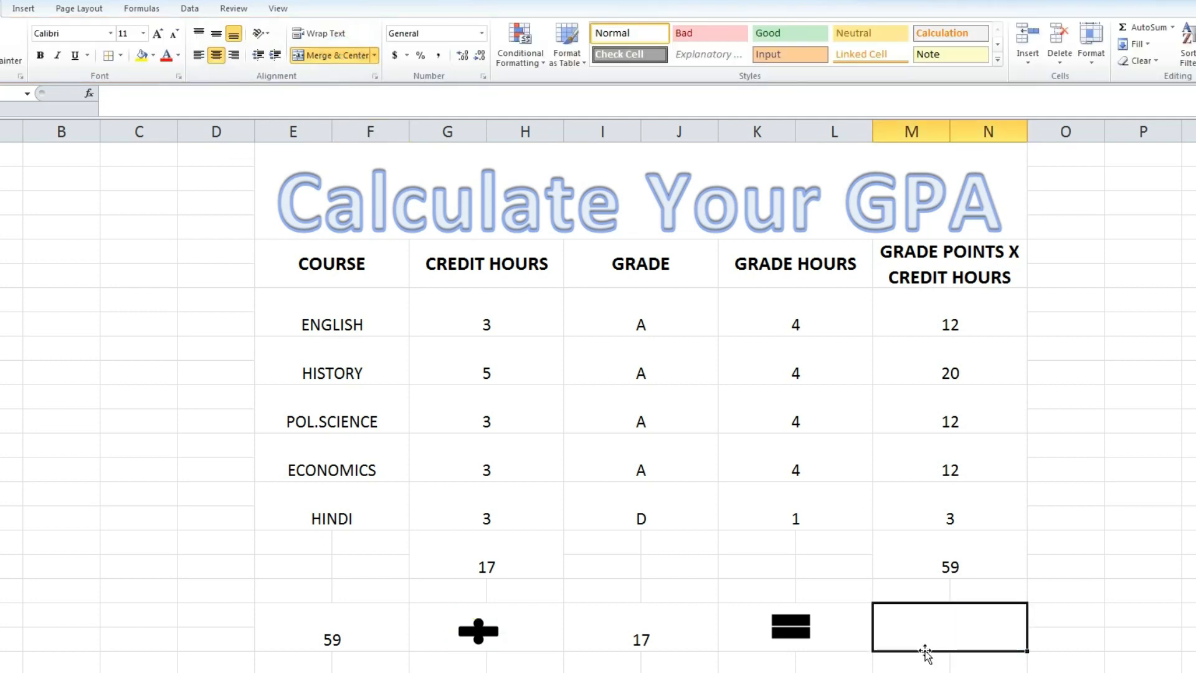
text(=)
click(341, 626)
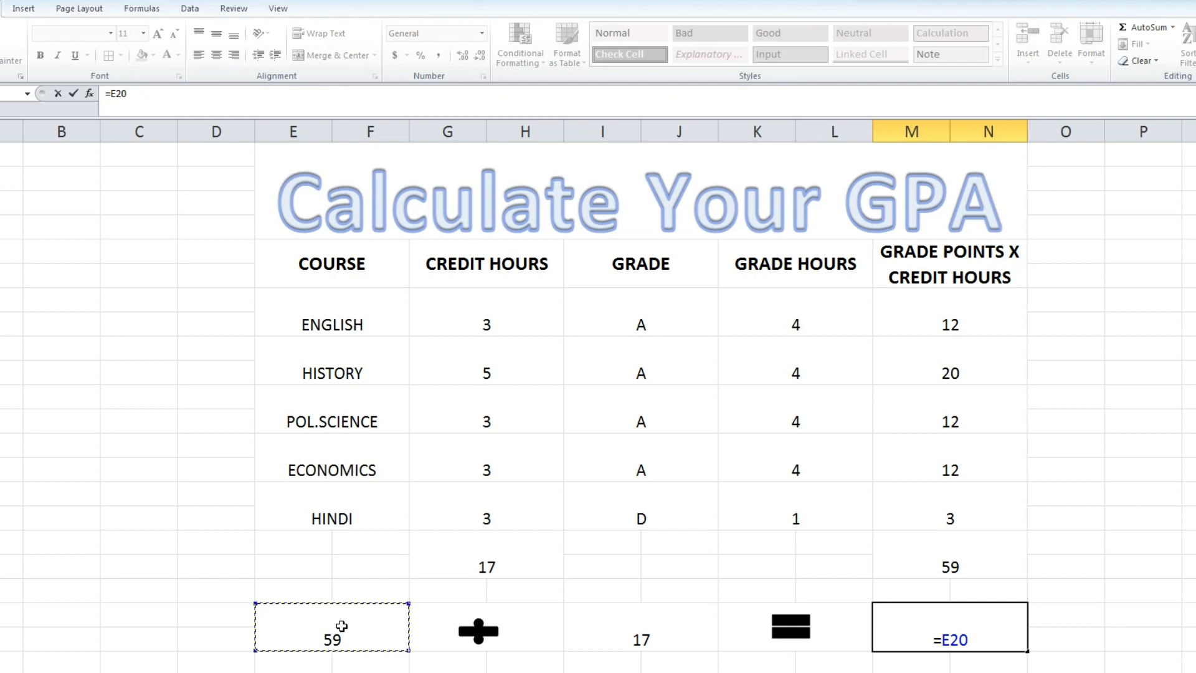
text(/)
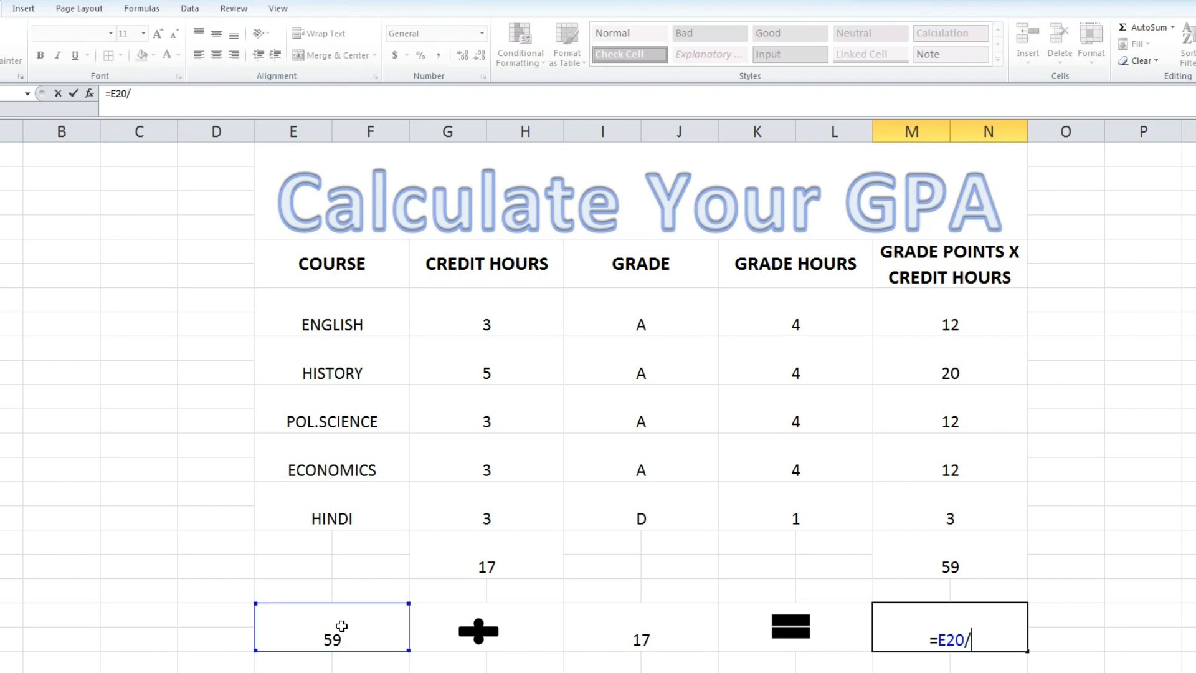
click(603, 635)
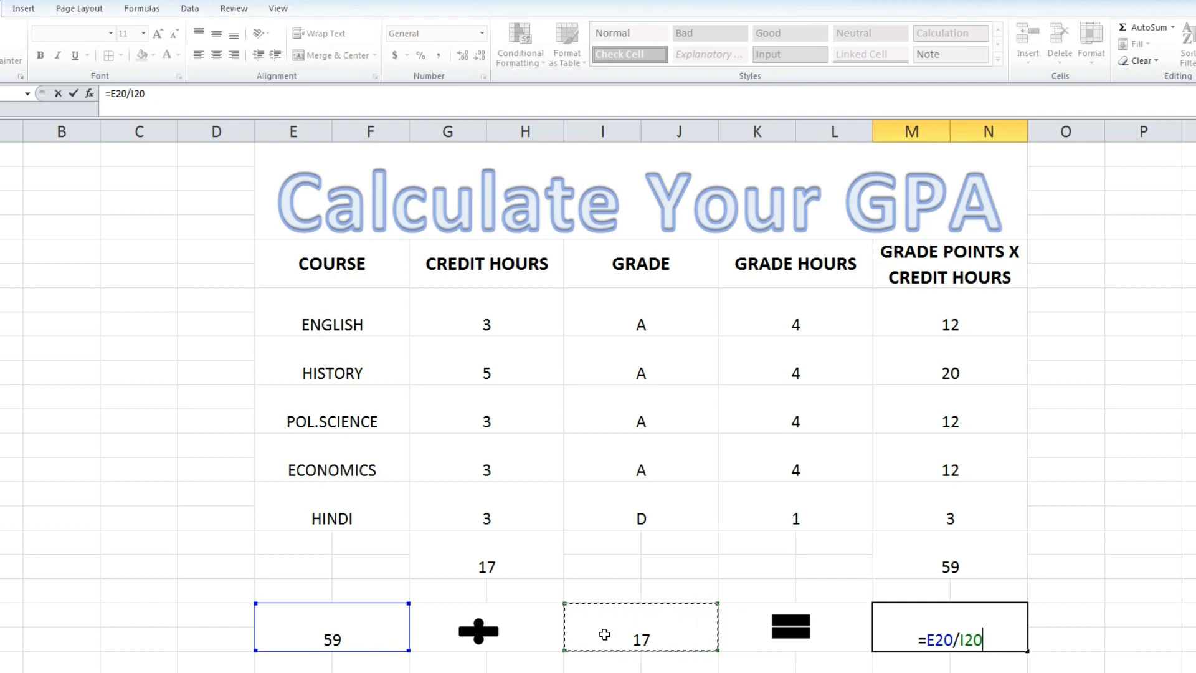
key(Return)
Step: Set the two linked totals and the GPA result in row 20 to bold, font size 22
click(384, 631)
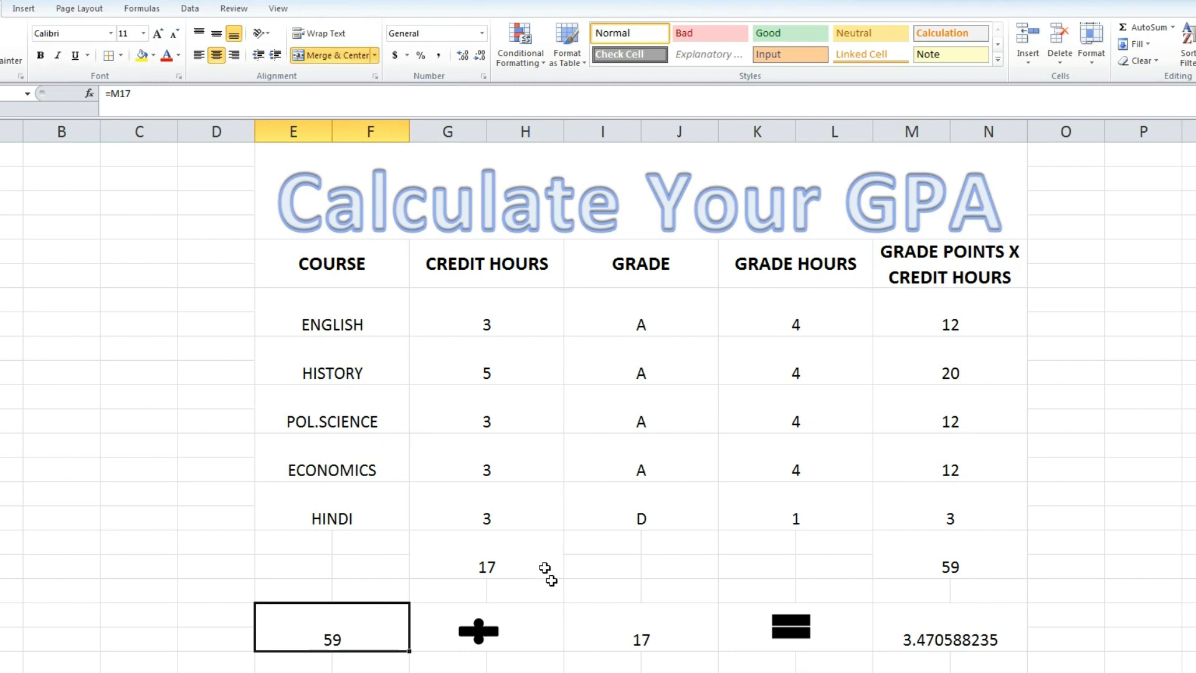
ctrl+click(601, 636)
ctrl+click(919, 639)
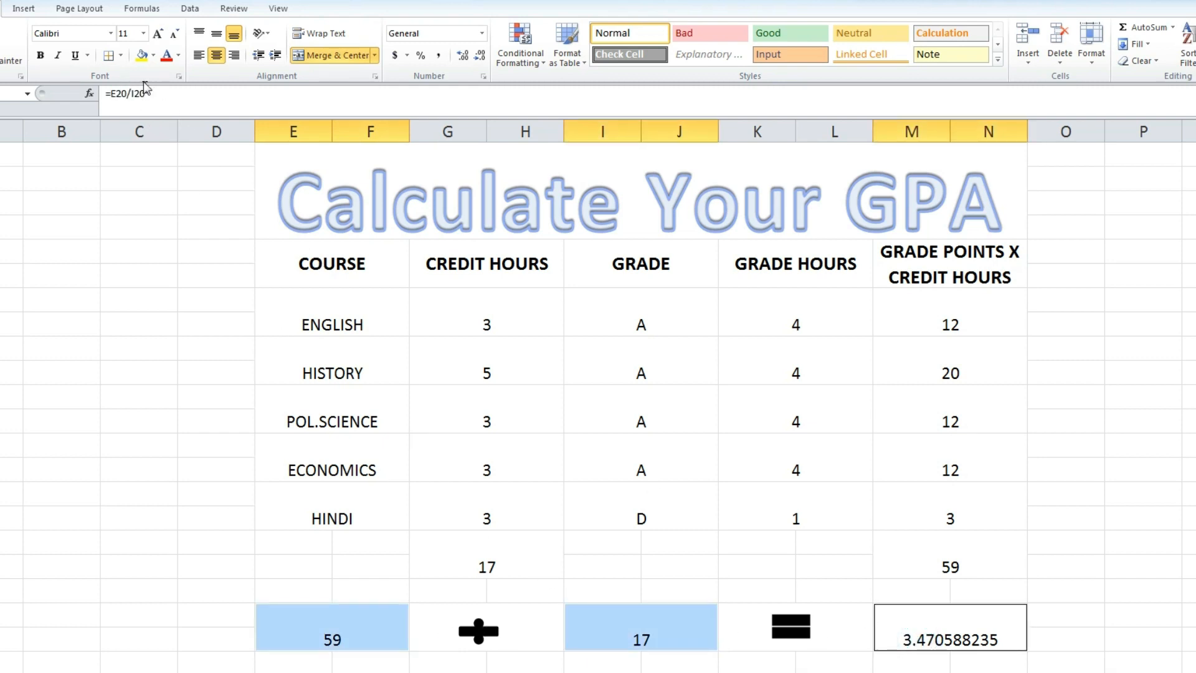
click(143, 33)
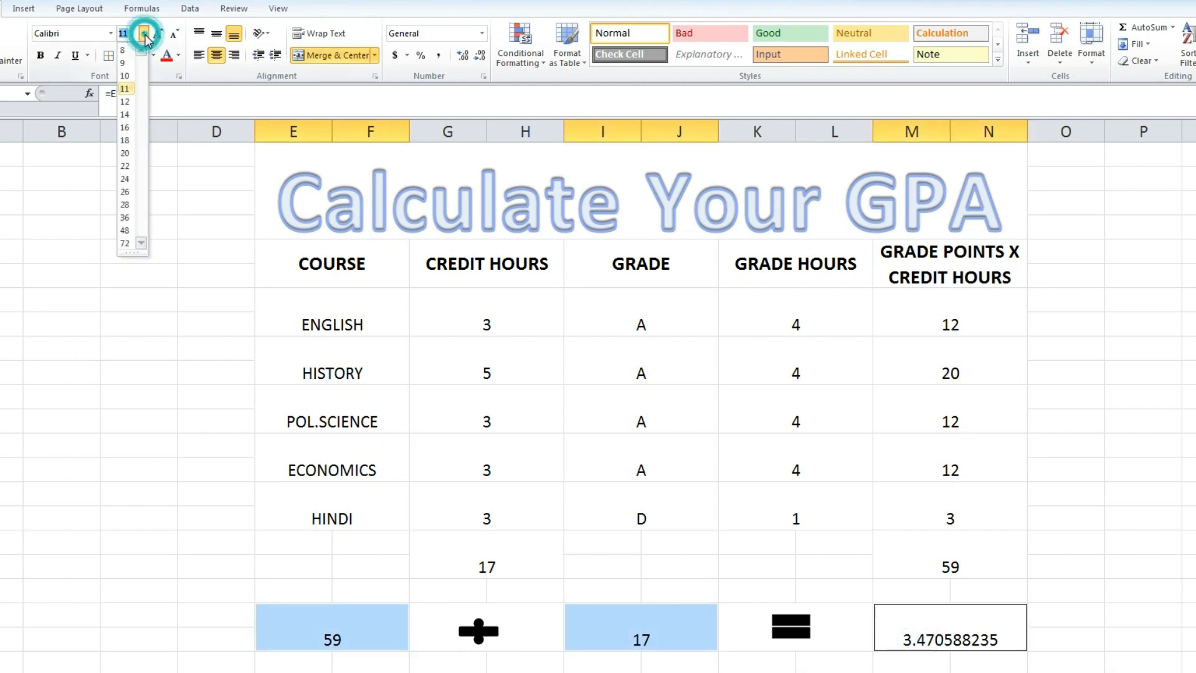
click(124, 167)
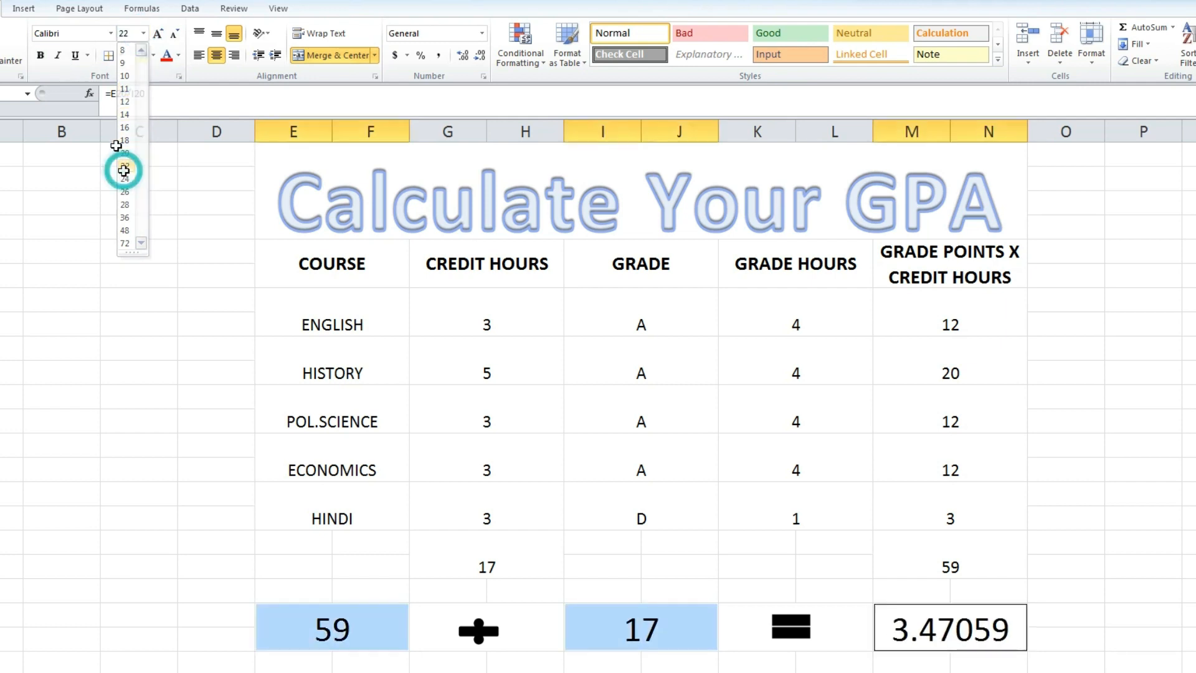
click(40, 55)
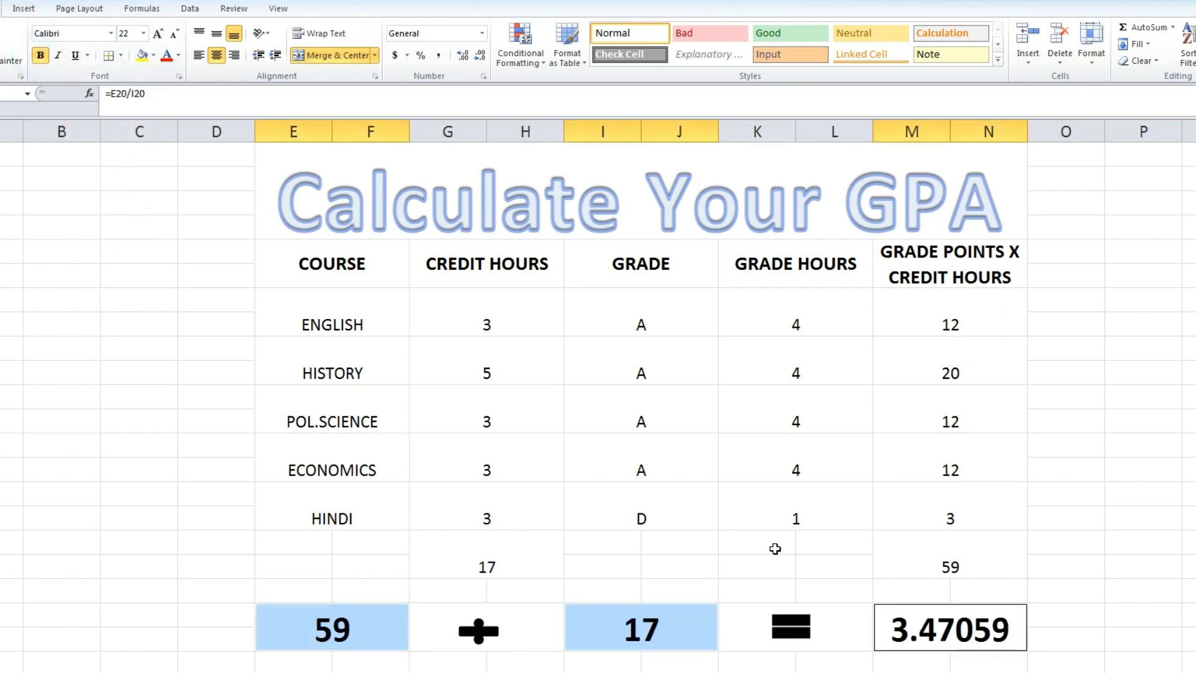
click(1066, 566)
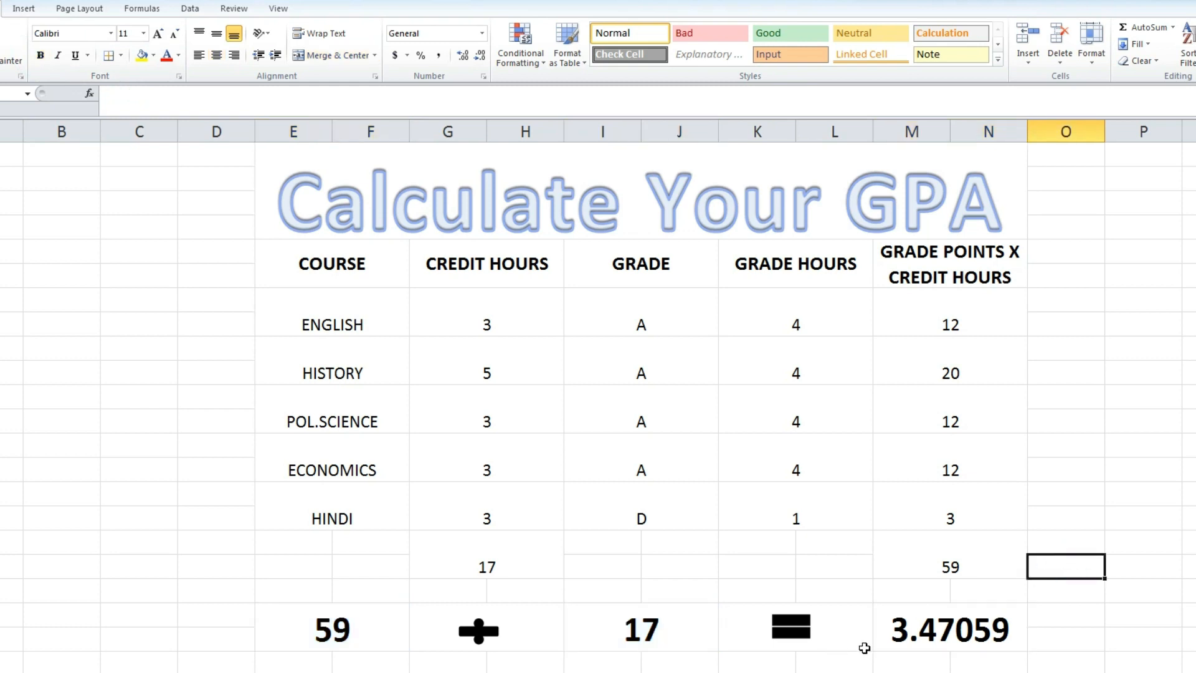
Step: Format the GPA result in M20 to show two decimal places
click(911, 638)
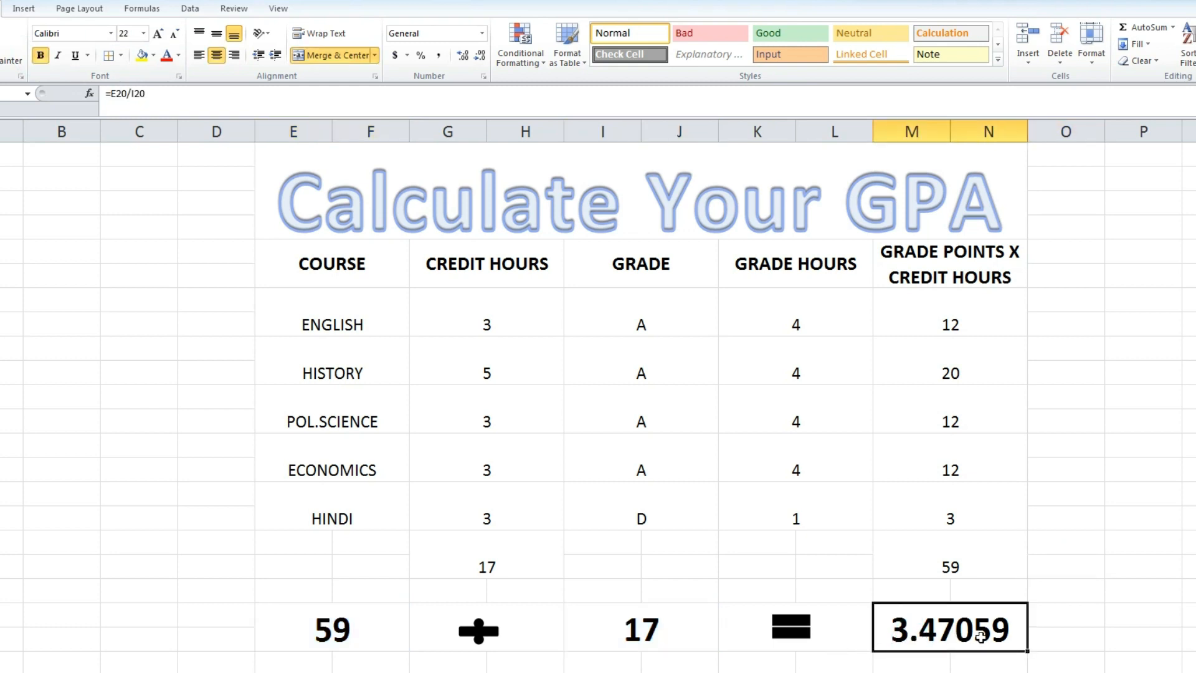
click(479, 59)
click(478, 60)
click(478, 59)
click(478, 59)
click(463, 56)
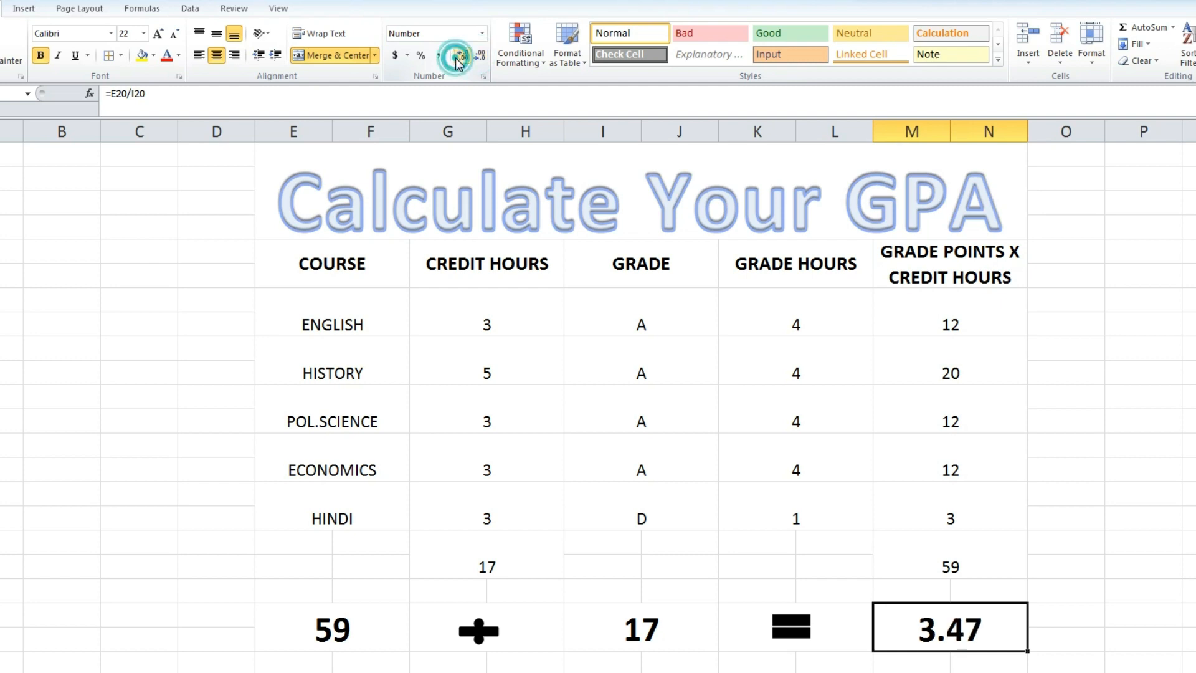
click(1112, 527)
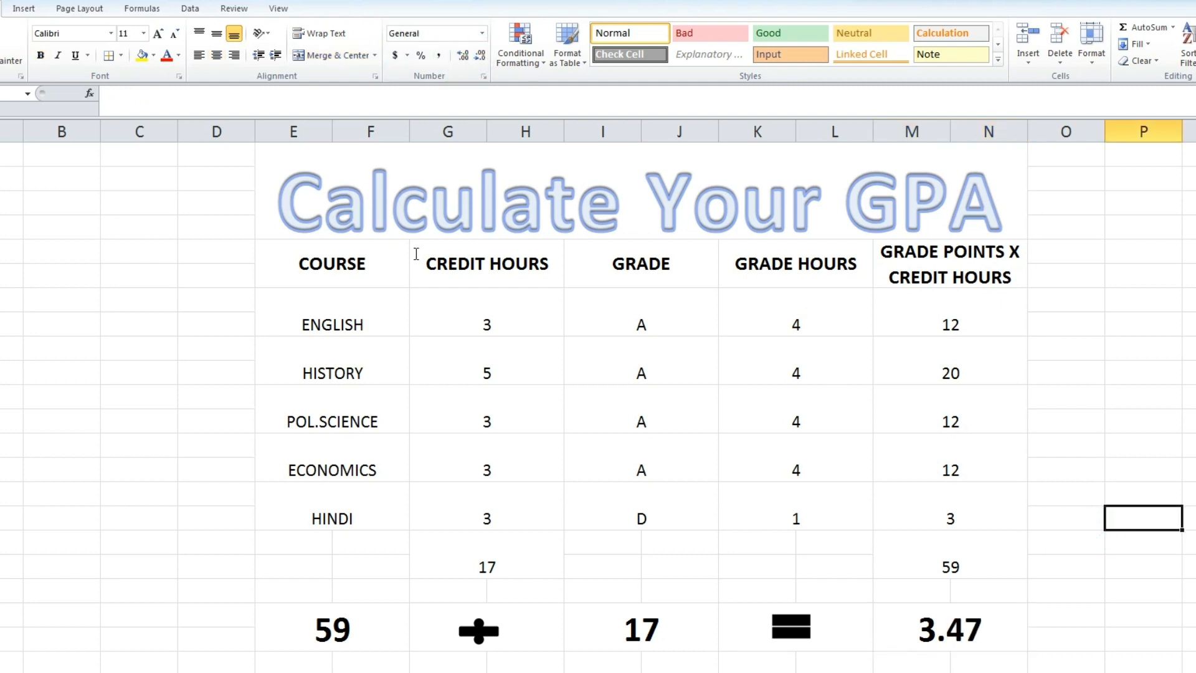
Step: Apply all borders to the table from the title block down through the HINDI row
drag(299, 265, 710, 521)
click(257, 148)
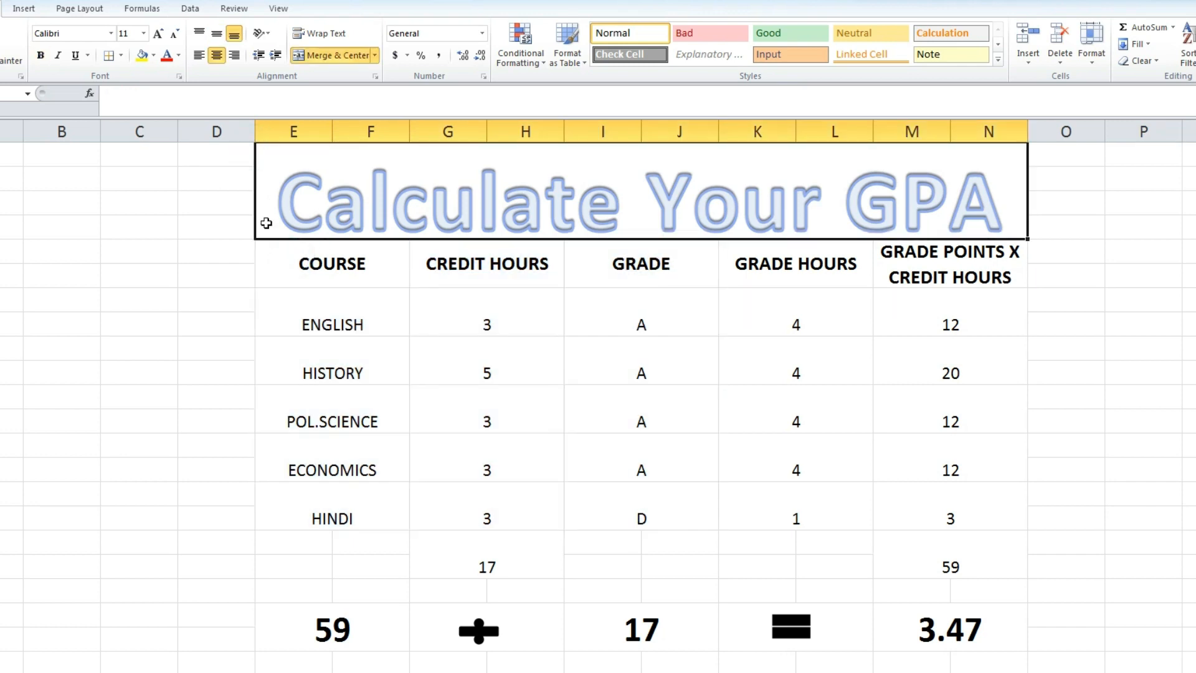
key(shift+Down)
key(shift+Down)
key(shift+Down)
key(shift+Down)
key(shift+Down)
key(shift+Down)
key(shift+Down)
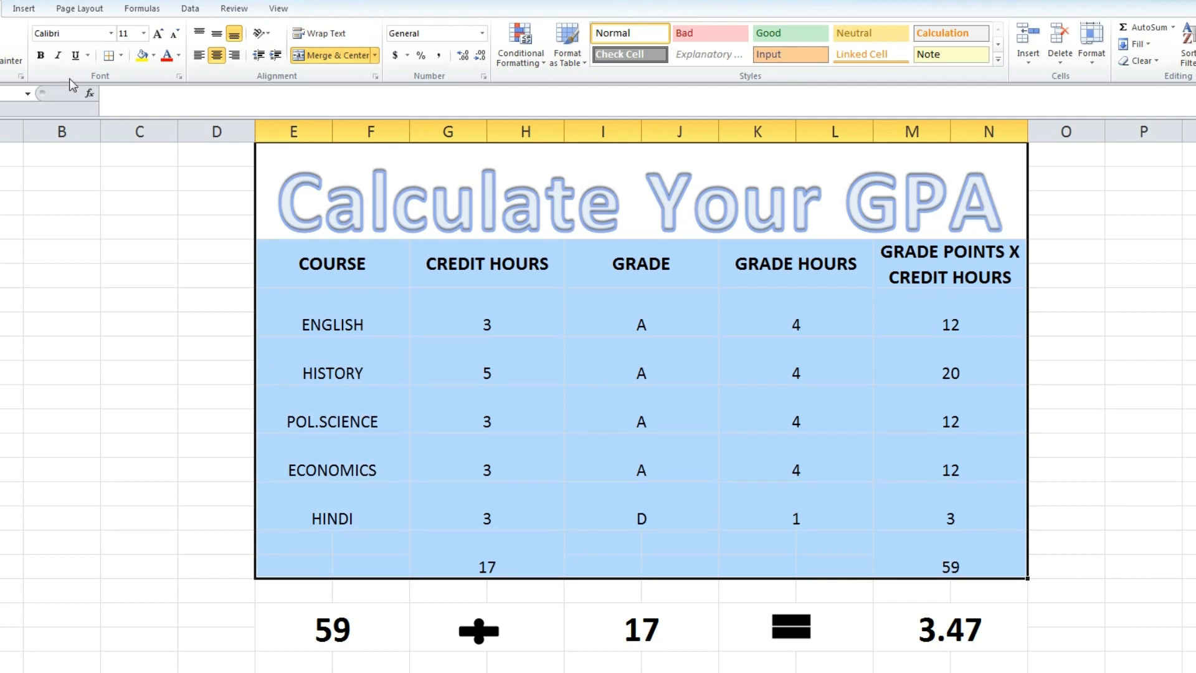
key(shift+Up)
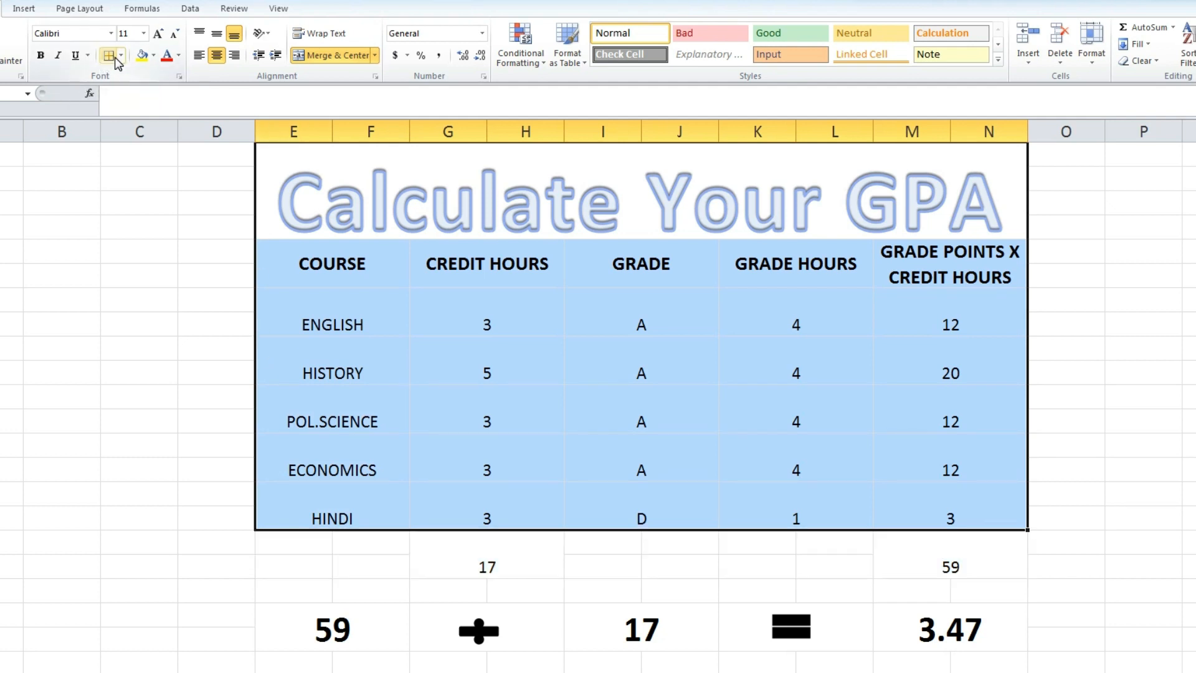
click(121, 56)
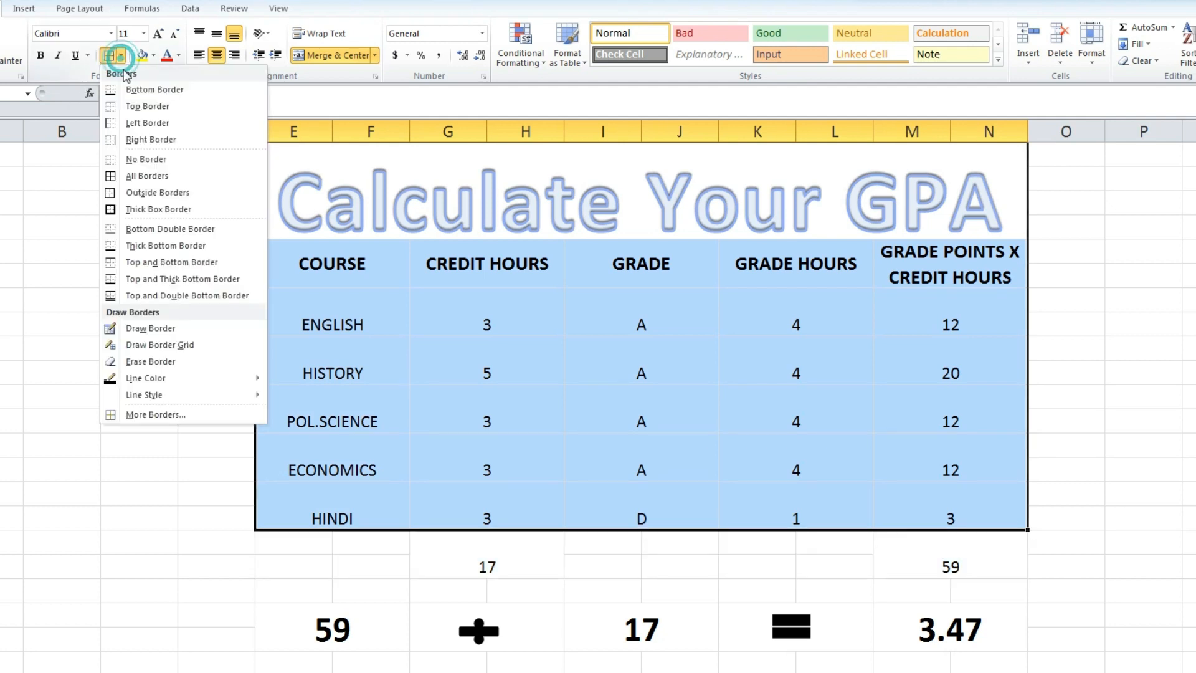
click(133, 176)
click(1098, 476)
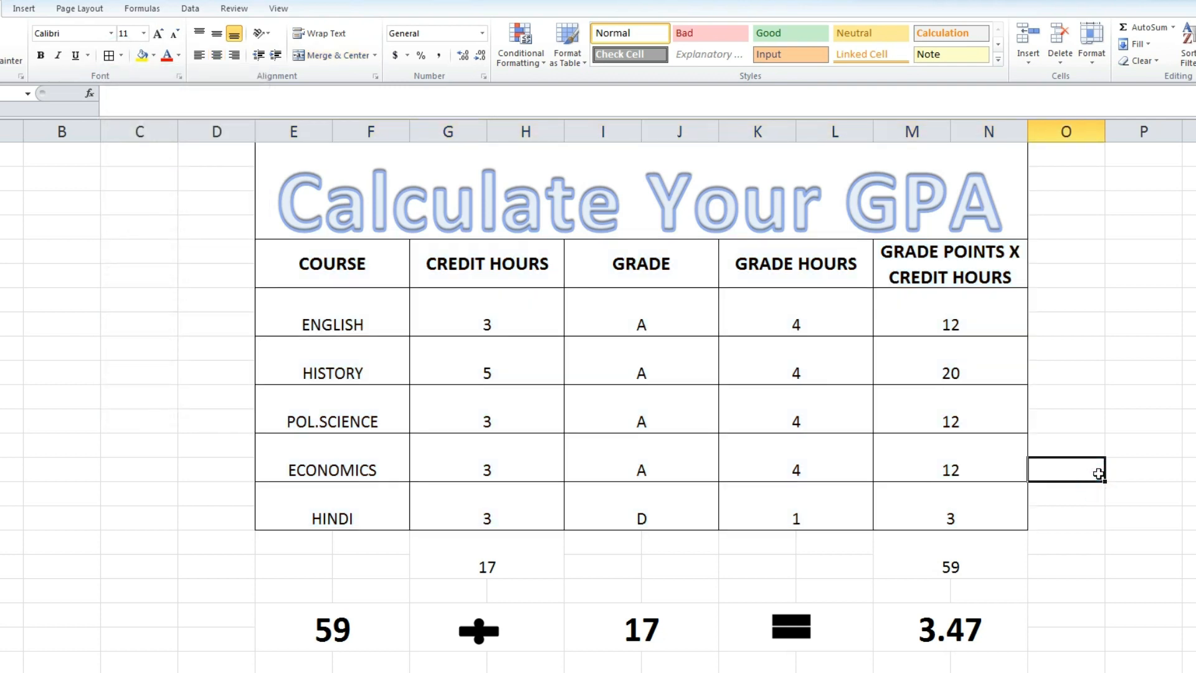
Step: Fill the merged title block behind Calculate Your GPA with yellow
click(269, 252)
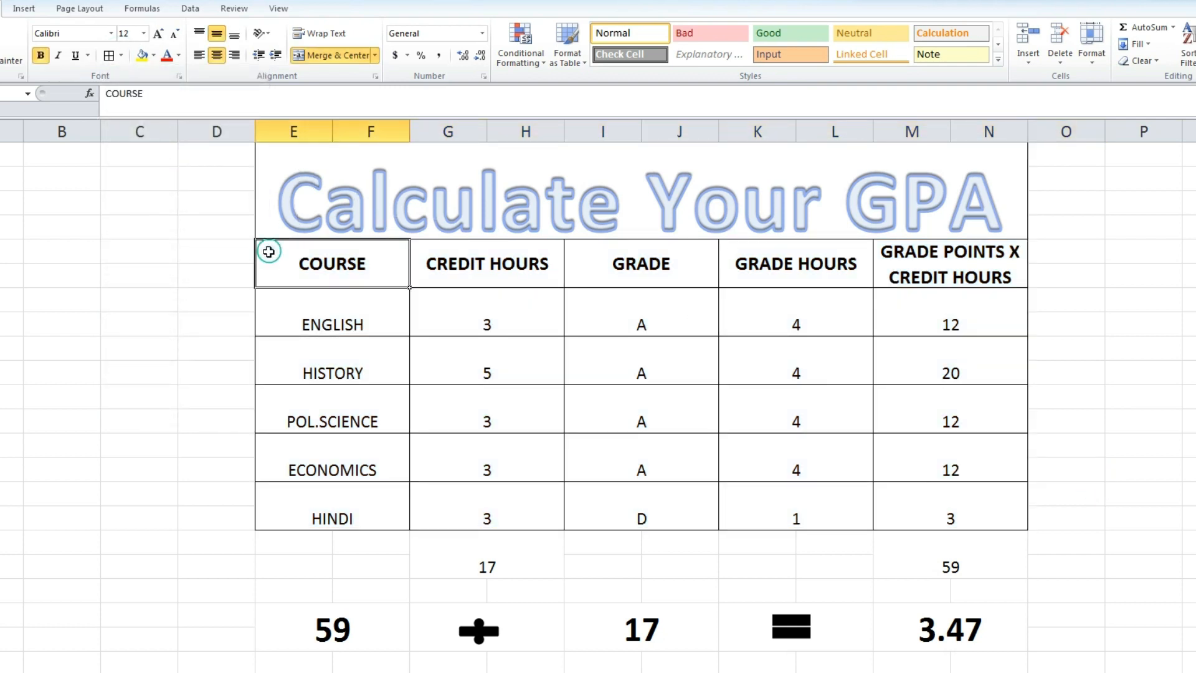
key(Up)
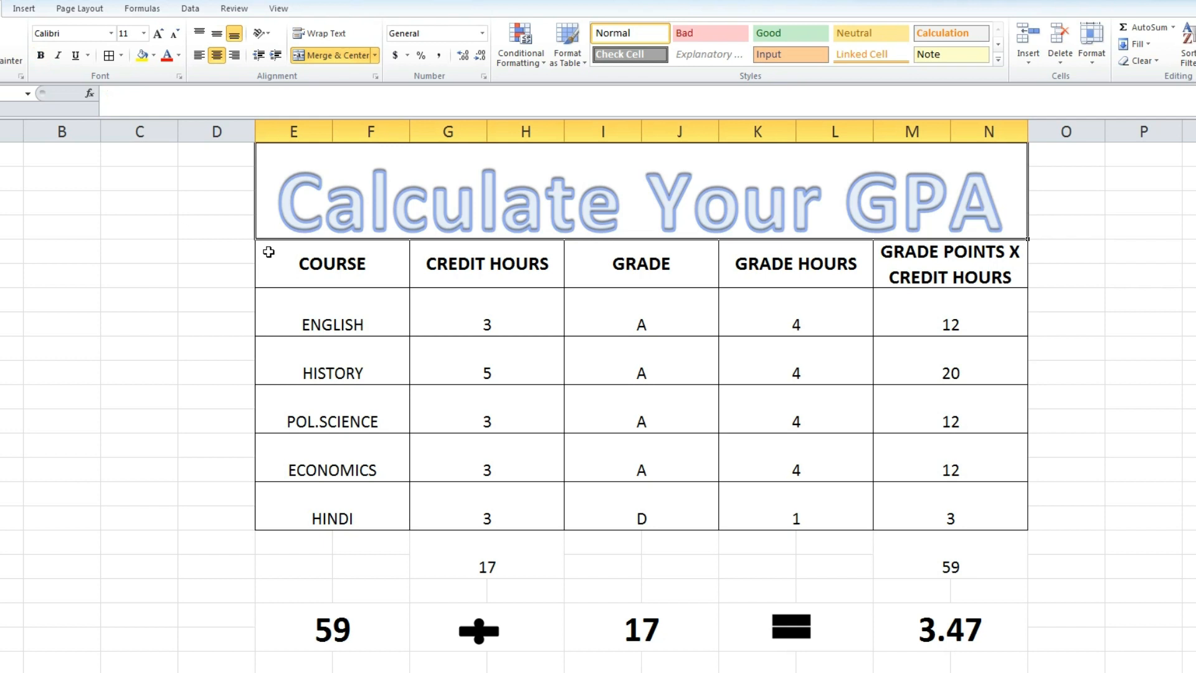
click(142, 55)
click(1181, 394)
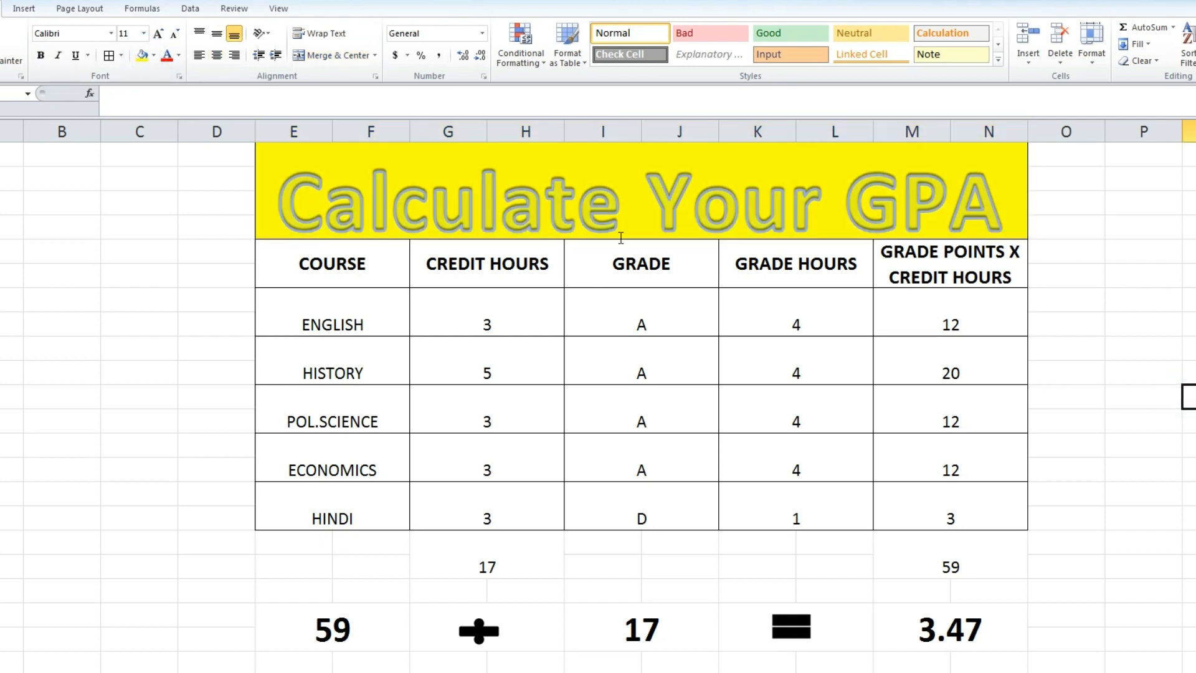
Step: Apply all borders to the GPA equation row, E20:N21
drag(358, 631, 1016, 631)
click(108, 54)
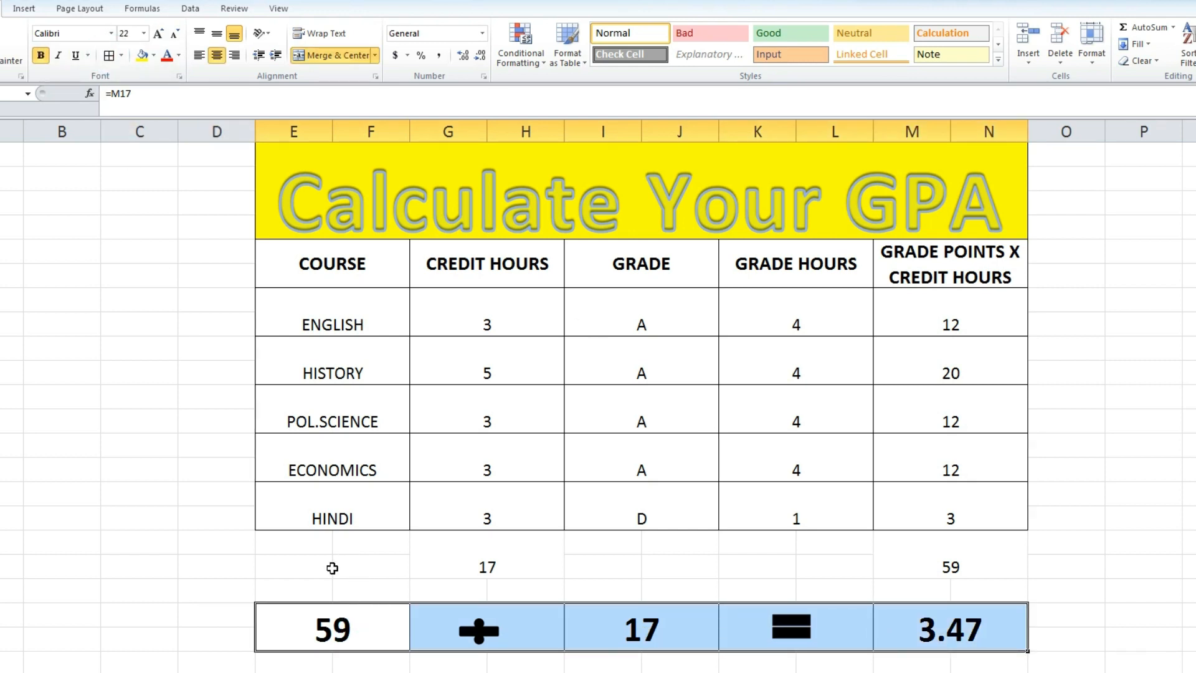
click(452, 563)
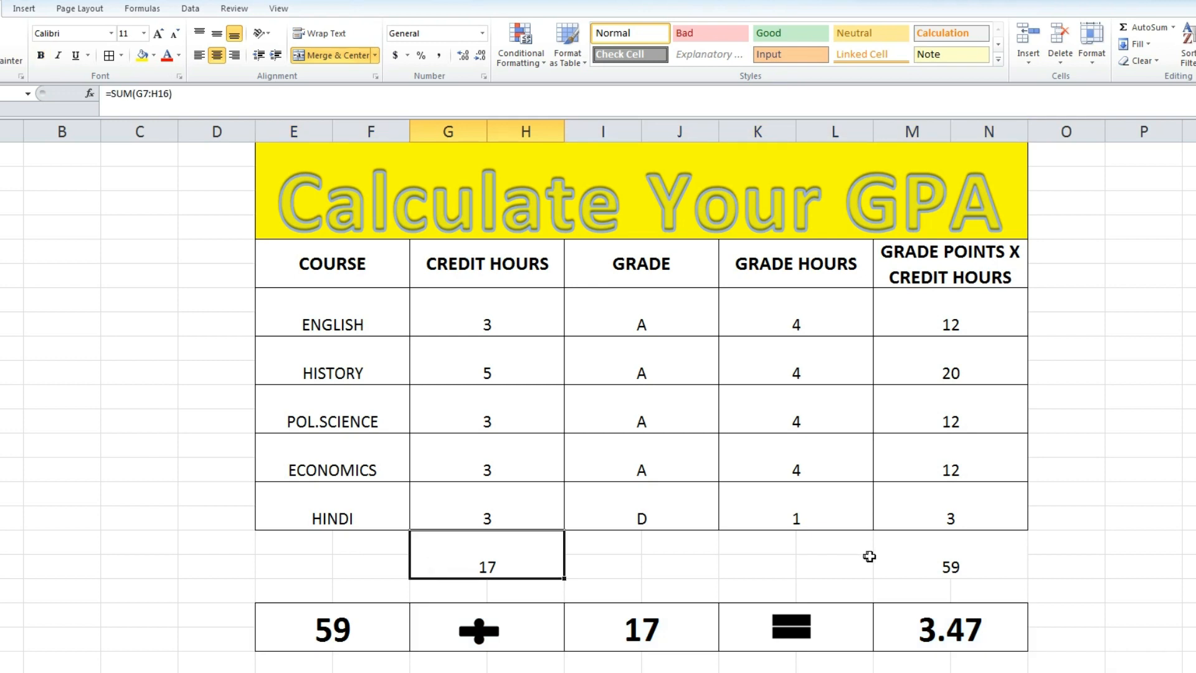
Step: Merge and center each of the empty totals-row blocks E17:F18, I17:J18 and K17:L18
drag(309, 556, 355, 552)
click(316, 57)
drag(605, 548, 660, 557)
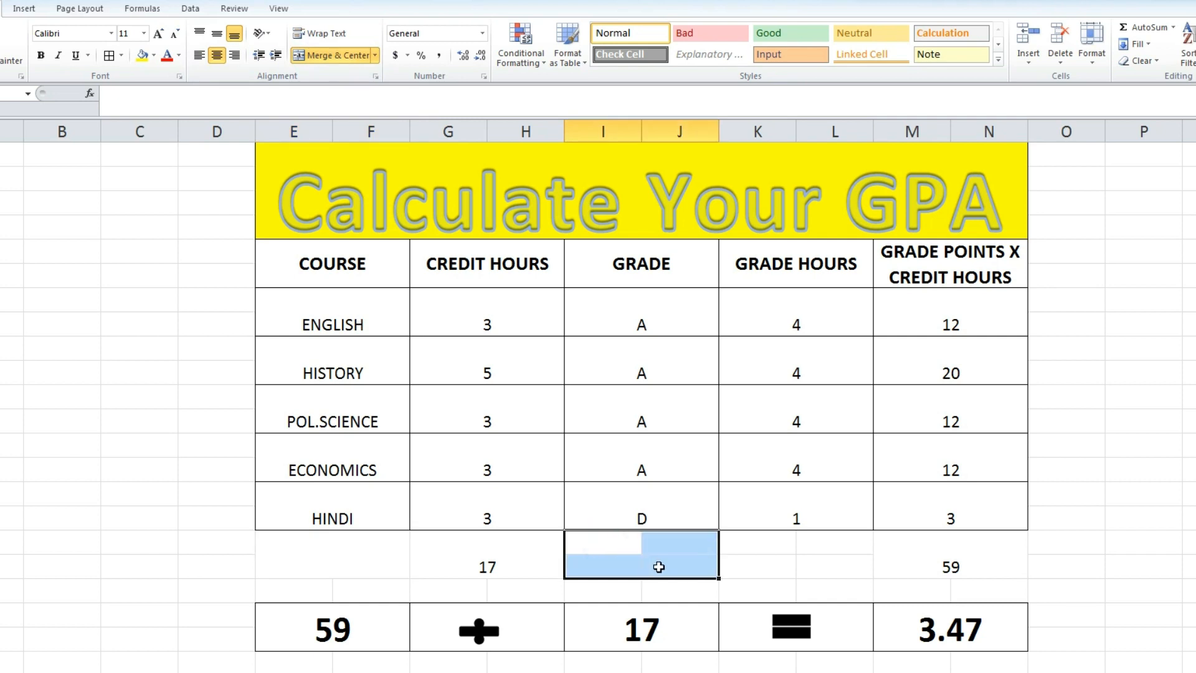
click(327, 55)
drag(736, 546, 828, 567)
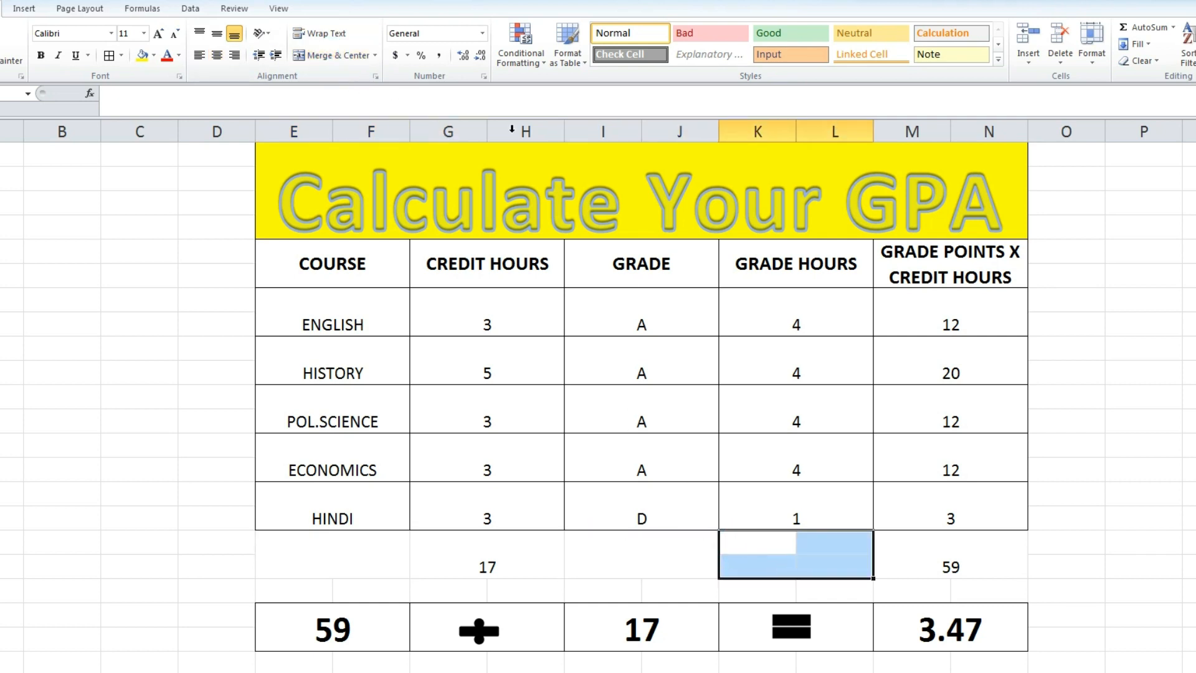
click(327, 55)
Step: Apply all borders to the totals row, E17:N18
click(361, 541)
drag(408, 549, 895, 565)
click(109, 55)
click(1111, 489)
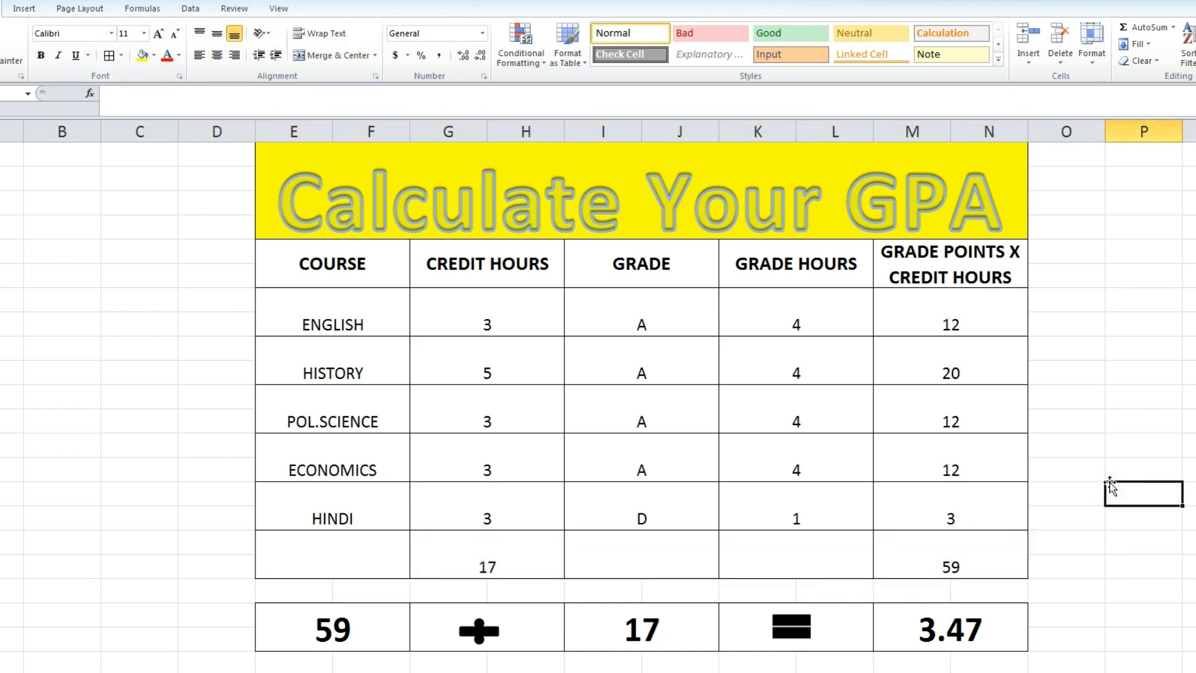
Step: Try font size 18 on the course rows and totals row, settle on size 14, and make them bold
drag(321, 304, 946, 564)
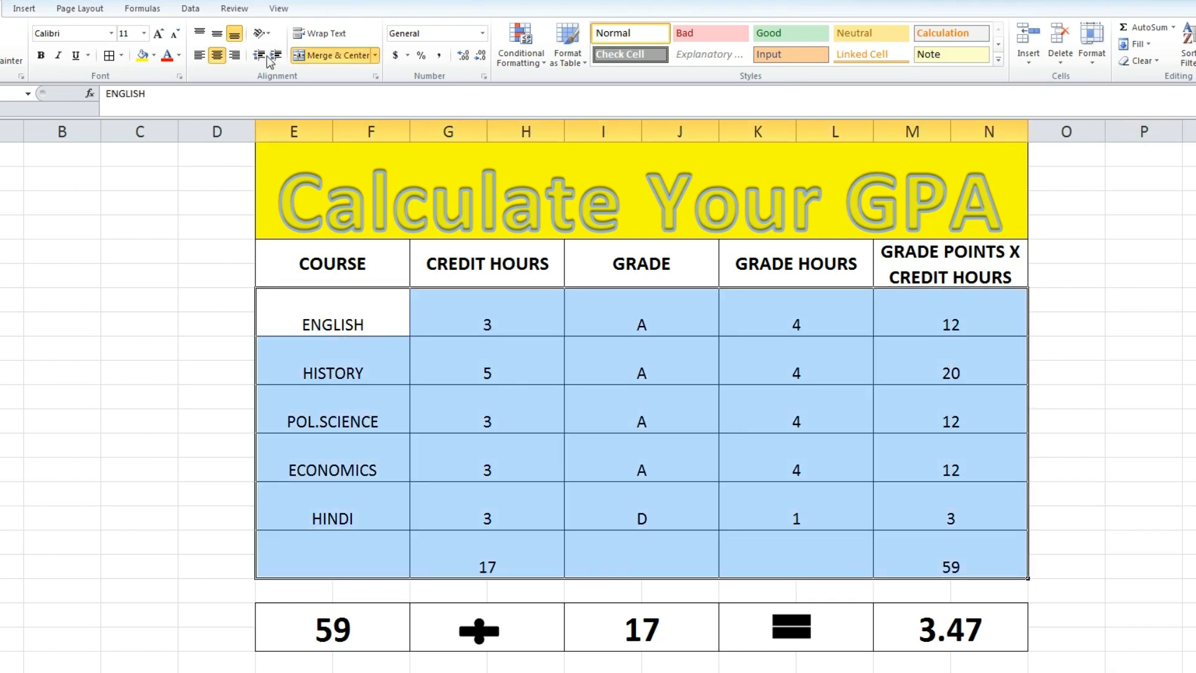
click(125, 33)
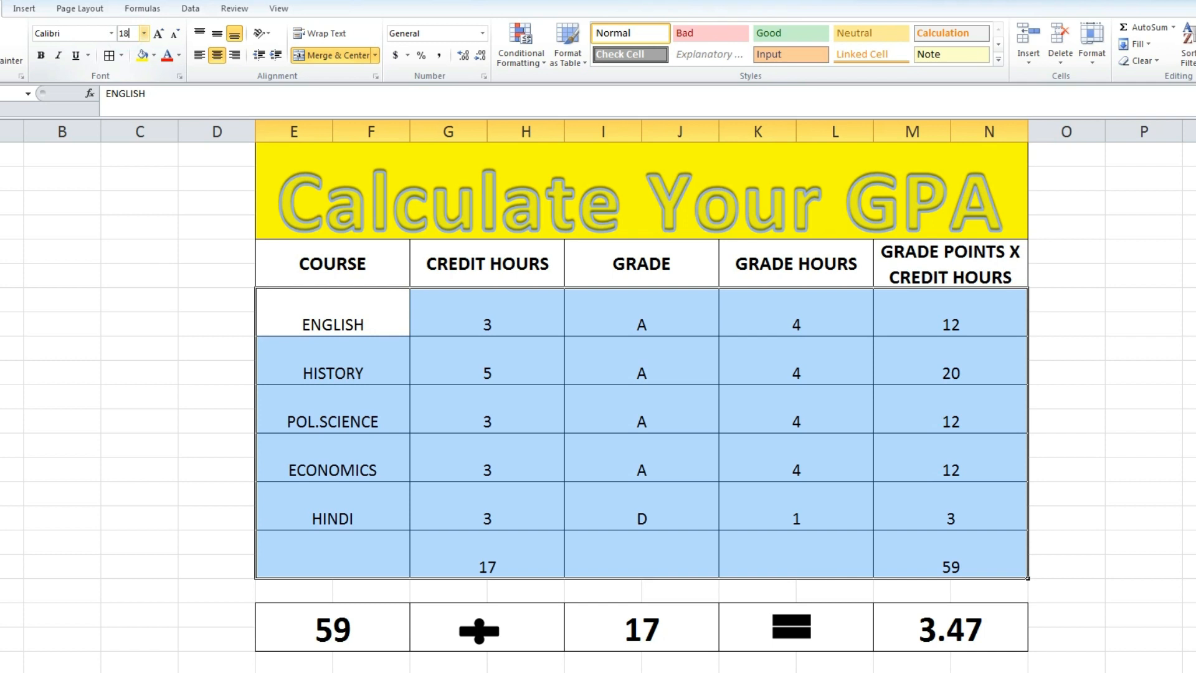
text(18)
key(Return)
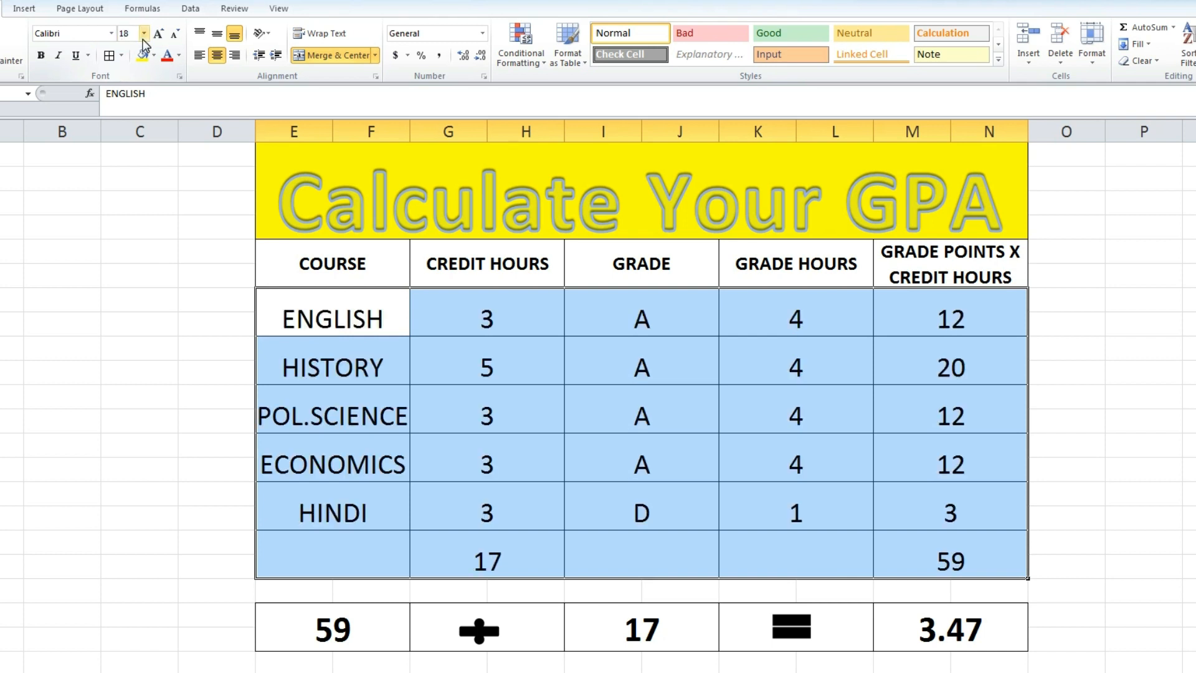
click(144, 33)
click(125, 115)
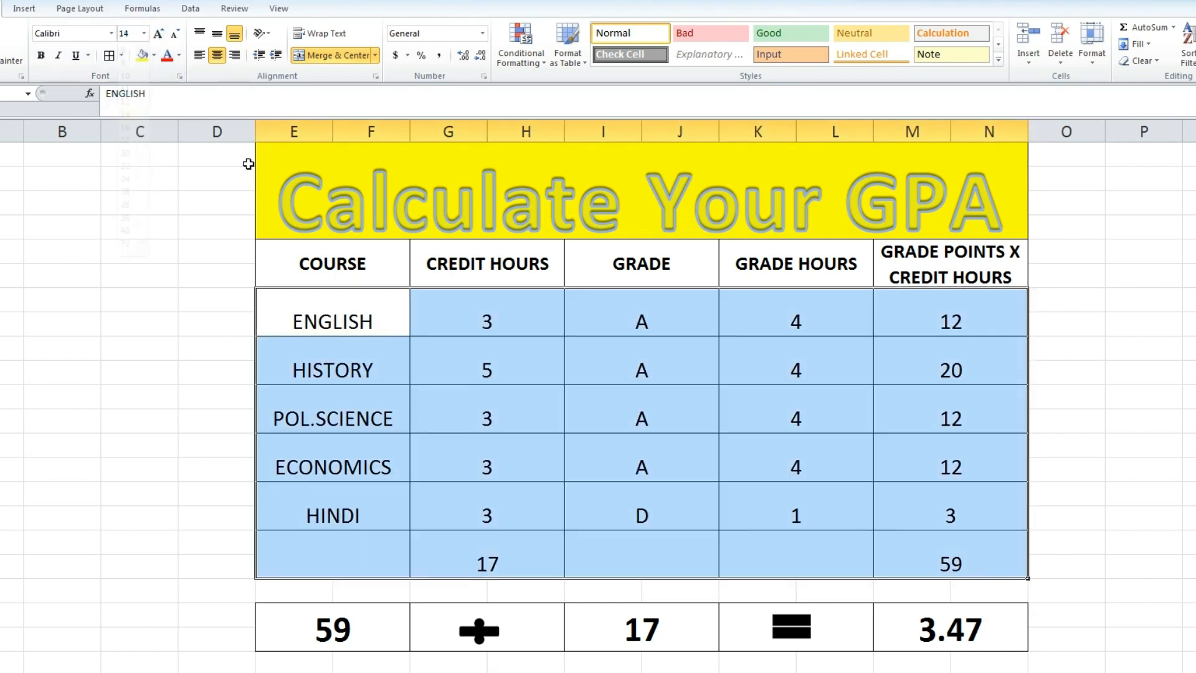
click(39, 56)
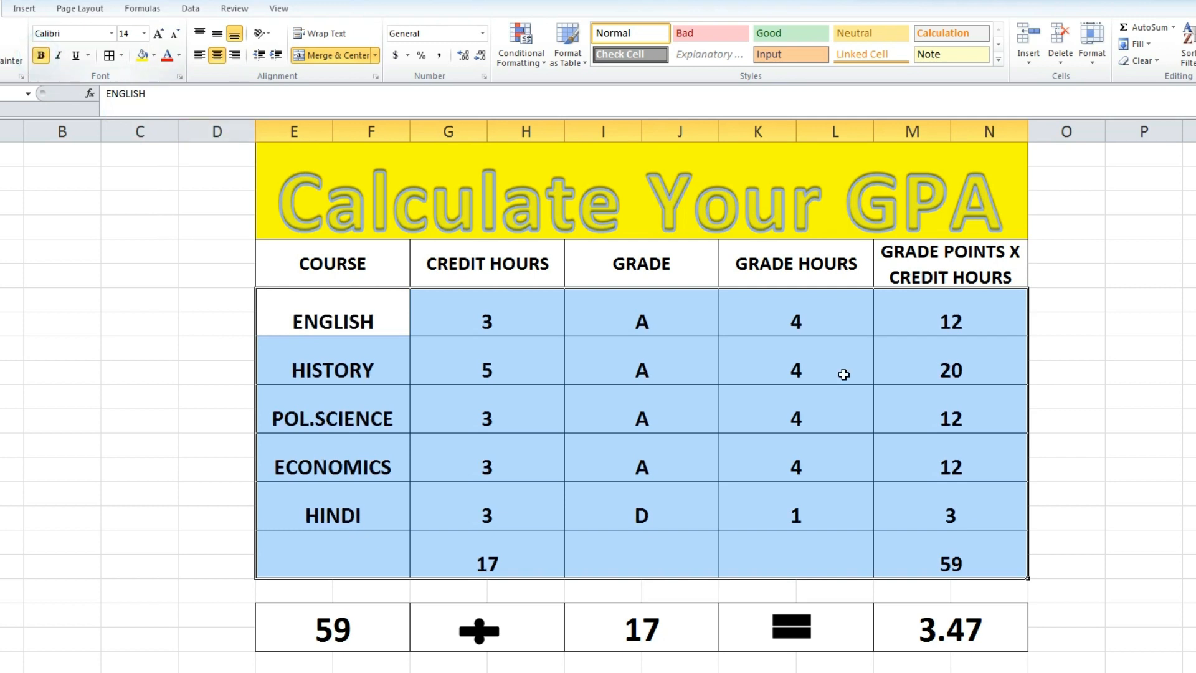
click(1158, 465)
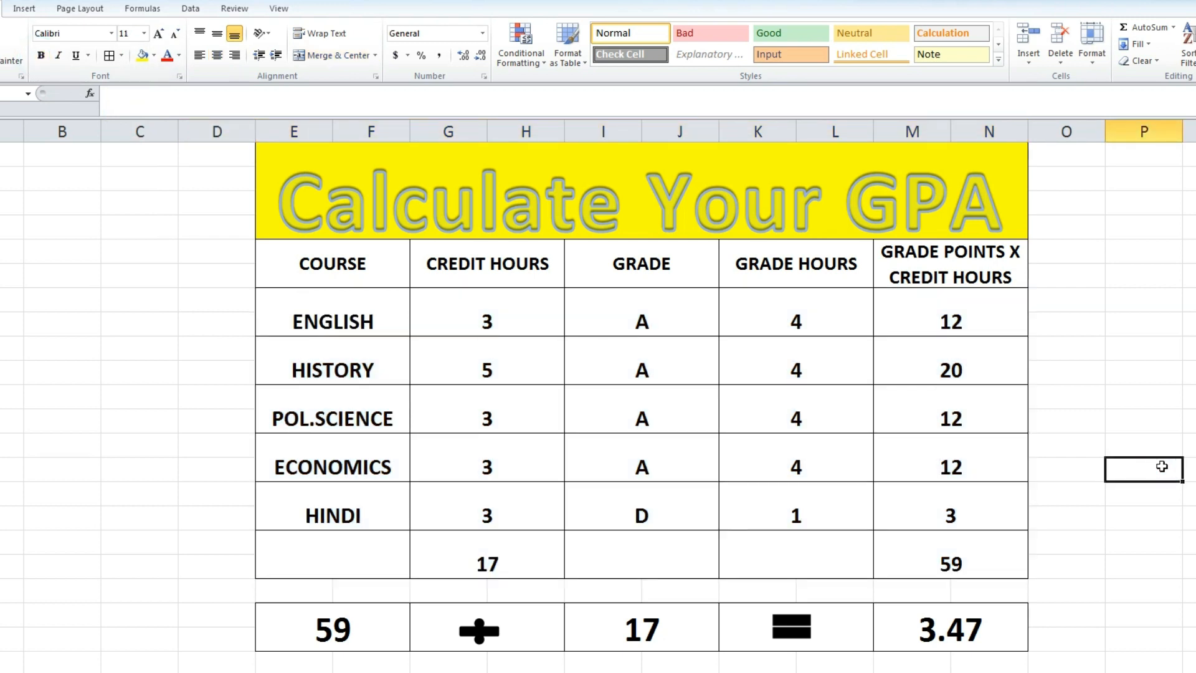
Step: Set the equal sign shape's outline weight to ½ pt and shrink the shape to about 0.25" high by 0.36" wide
click(790, 629)
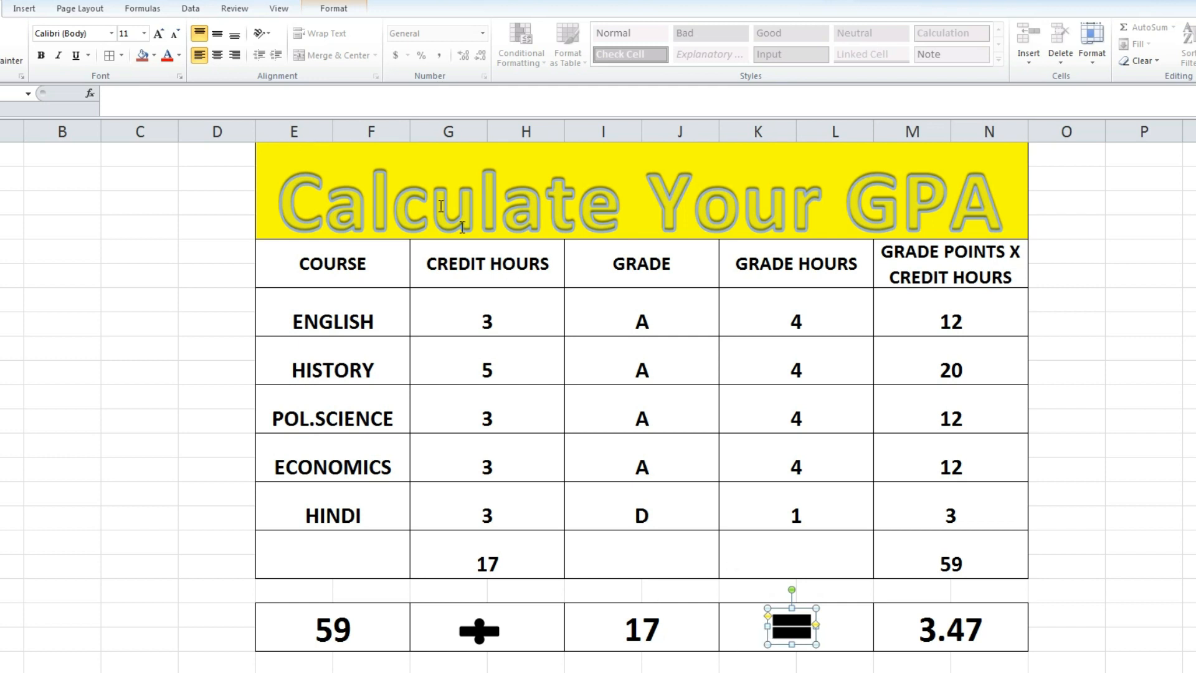
click(332, 8)
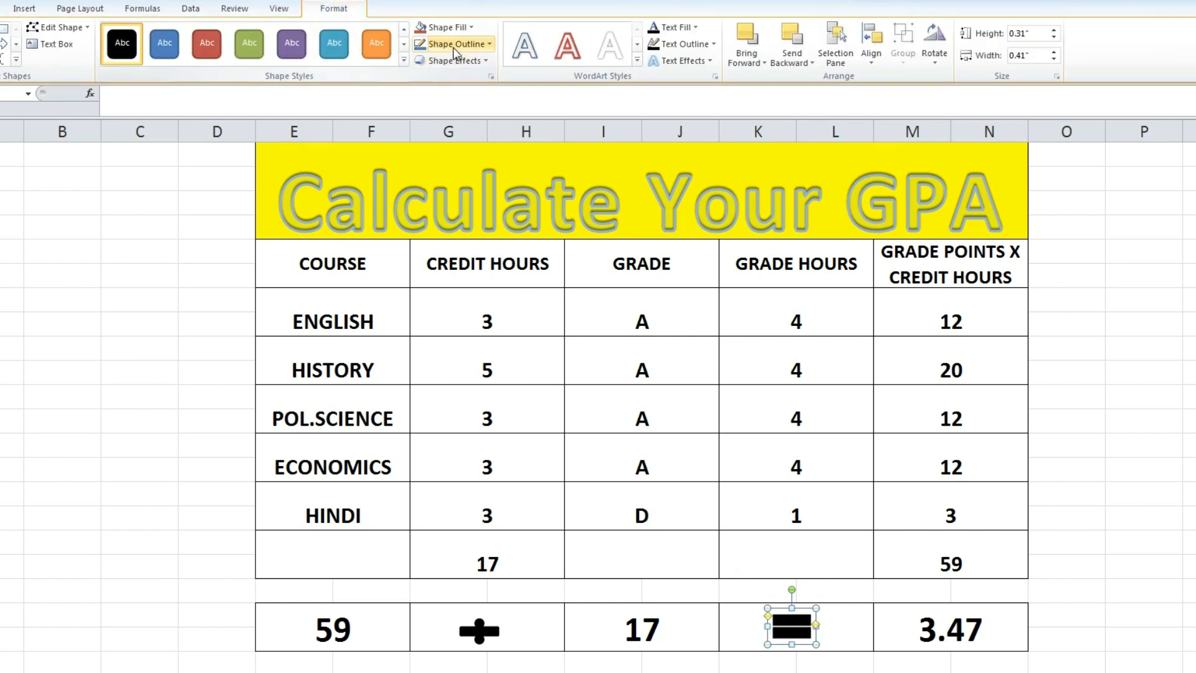
click(454, 53)
mouse_move(470, 224)
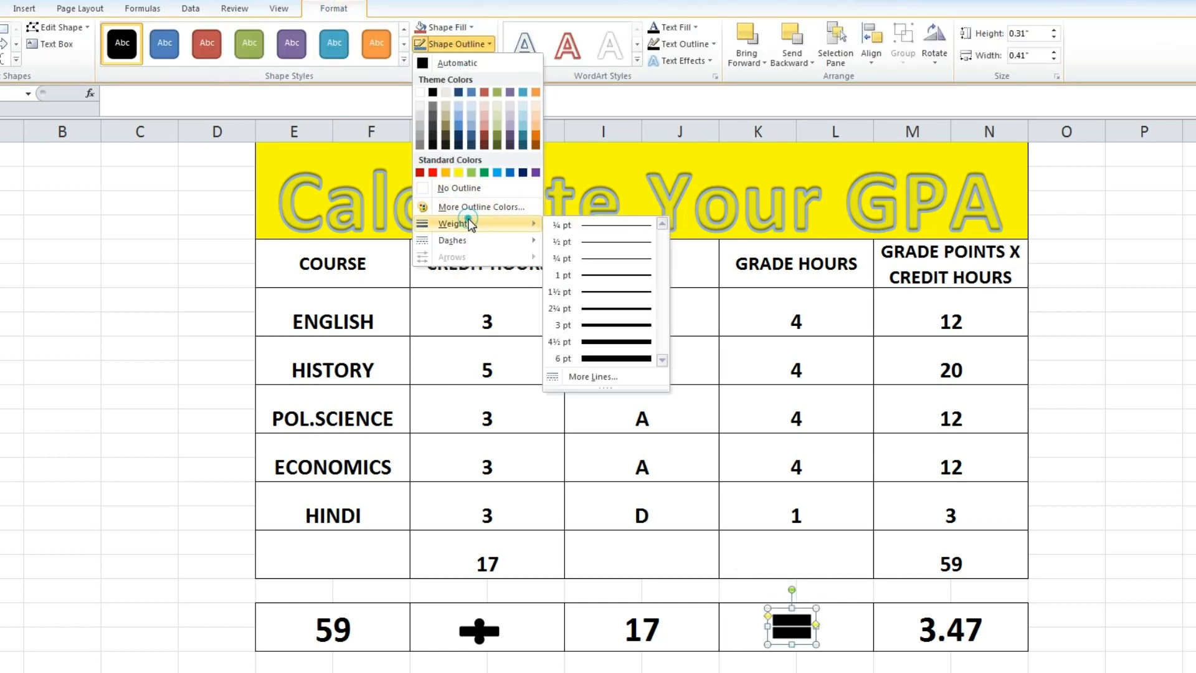
click(600, 242)
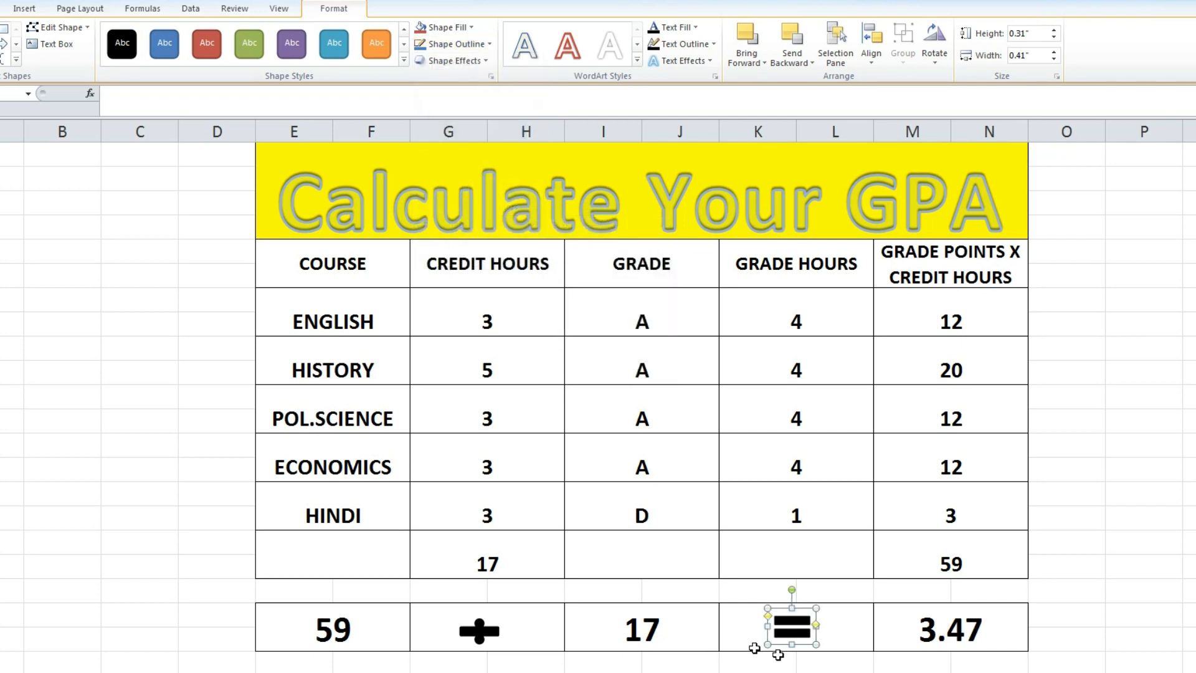
drag(816, 644, 809, 637)
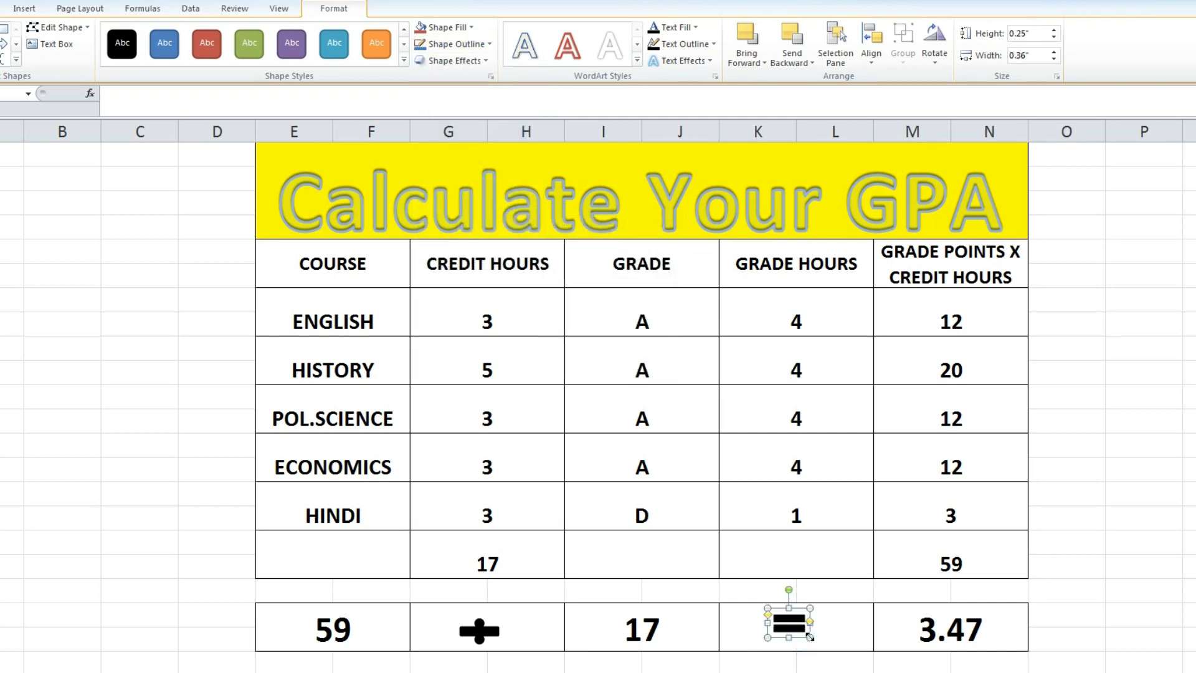
click(1129, 643)
Step: Shrink the division sign shape in the GPA equation row to about 0.19" high by 0.33" wide
click(480, 631)
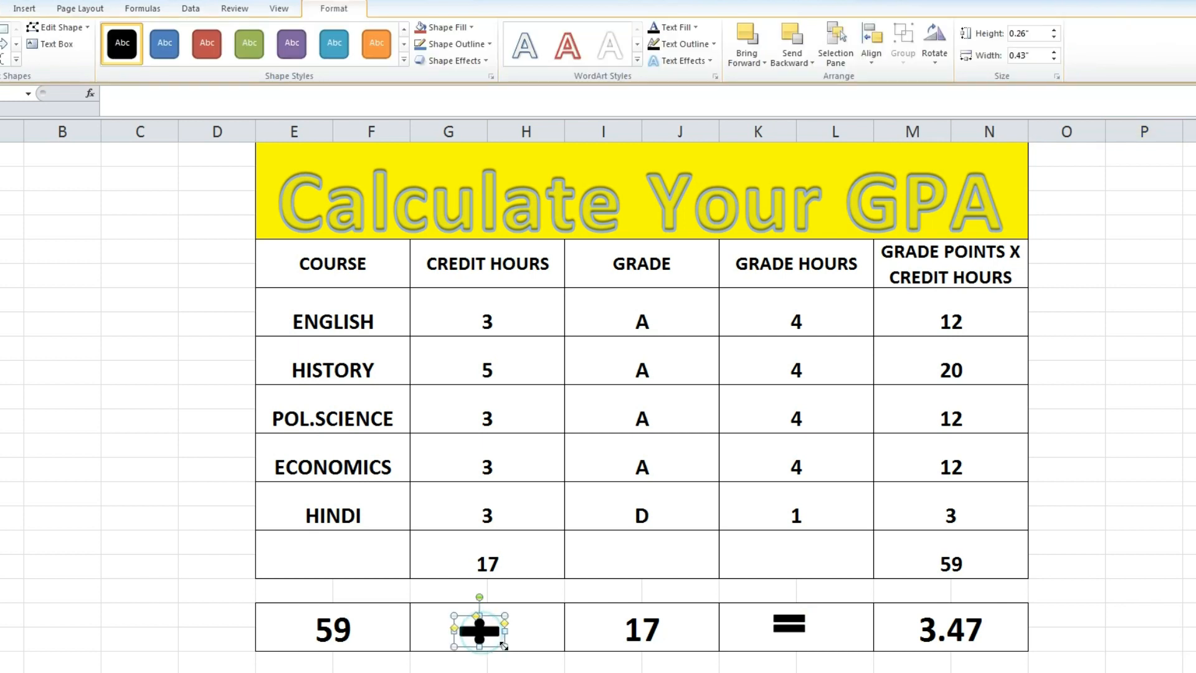
drag(506, 648, 493, 639)
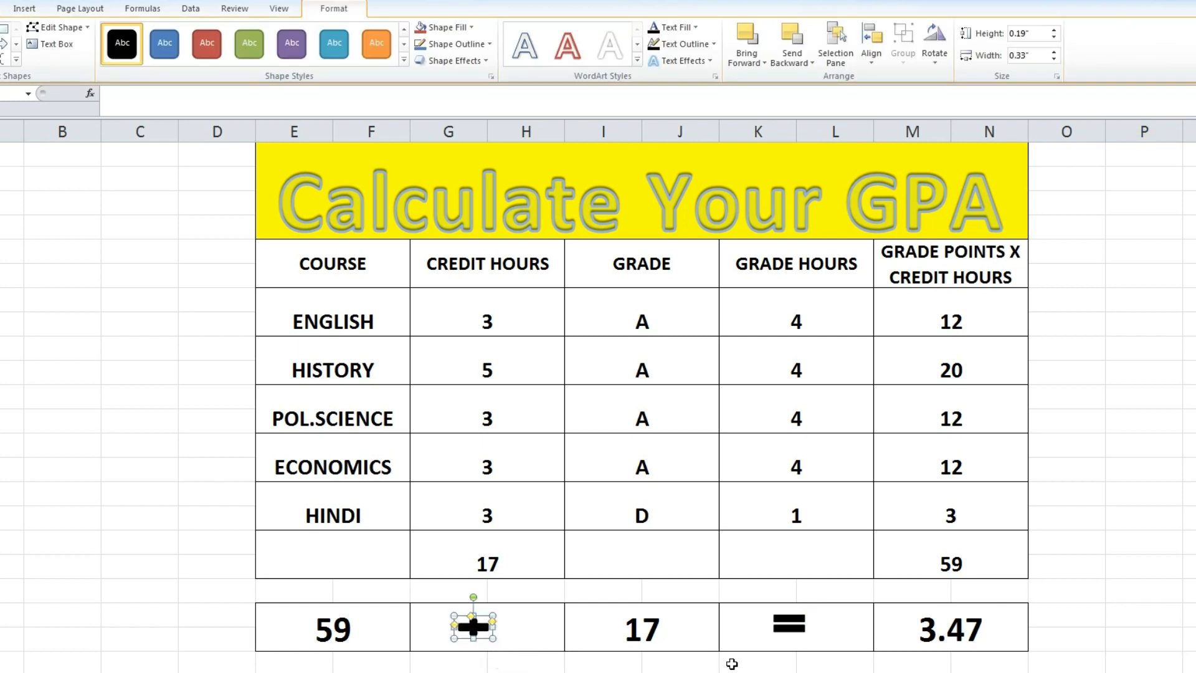
click(1127, 627)
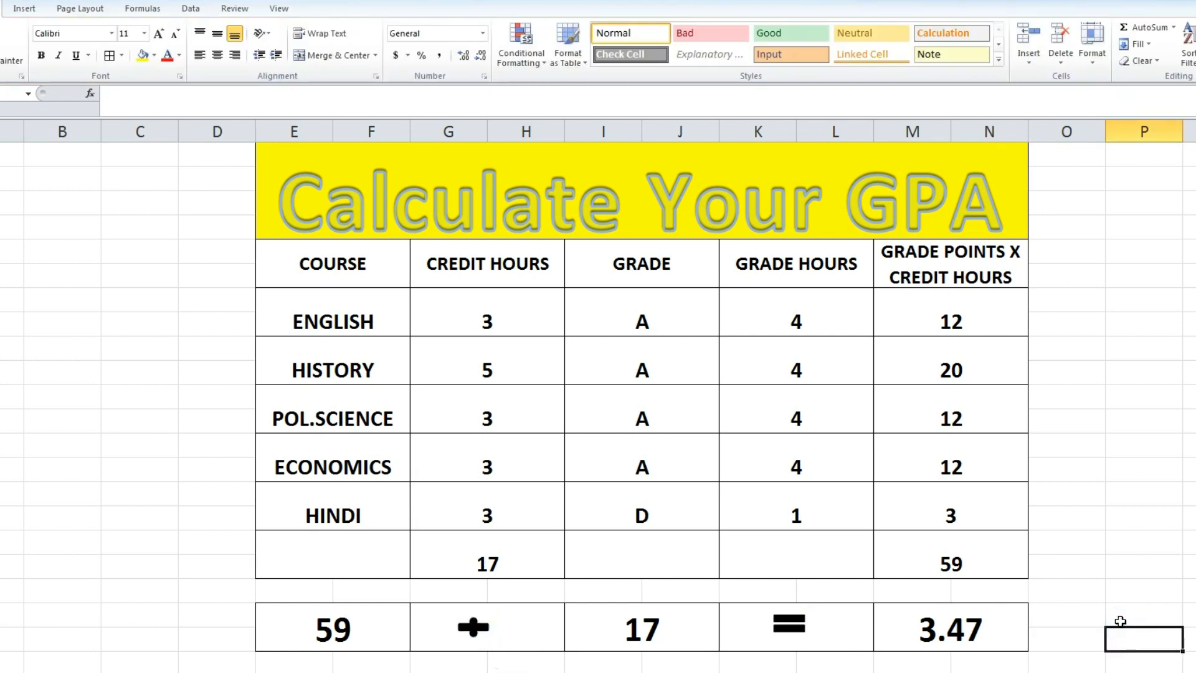